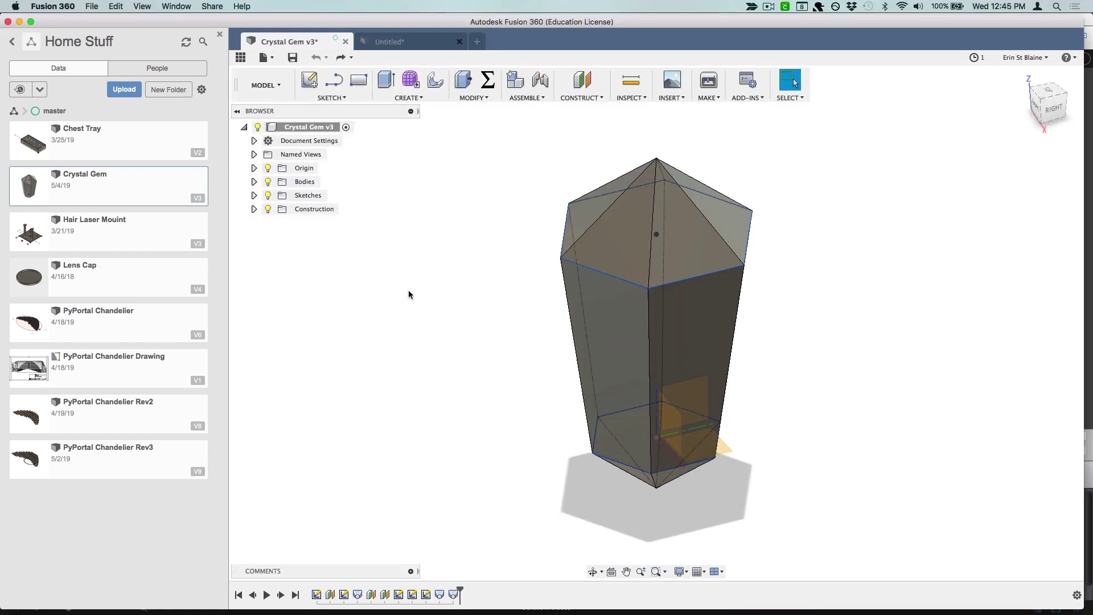
Set the crystal gem's sideHeight user parameter to 1.5 in and inspect the shortened gem from the back
mouse_move(410, 308)
shift+middle_down()
mouse_move(417, 376)
mouse_move(896, 84)
mouse_move(903, 100)
mouse_move(959, 101)
mouse_move(968, 166)
mouse_move(962, 74)
mouse_move(947, 98)
shift+middle_up()
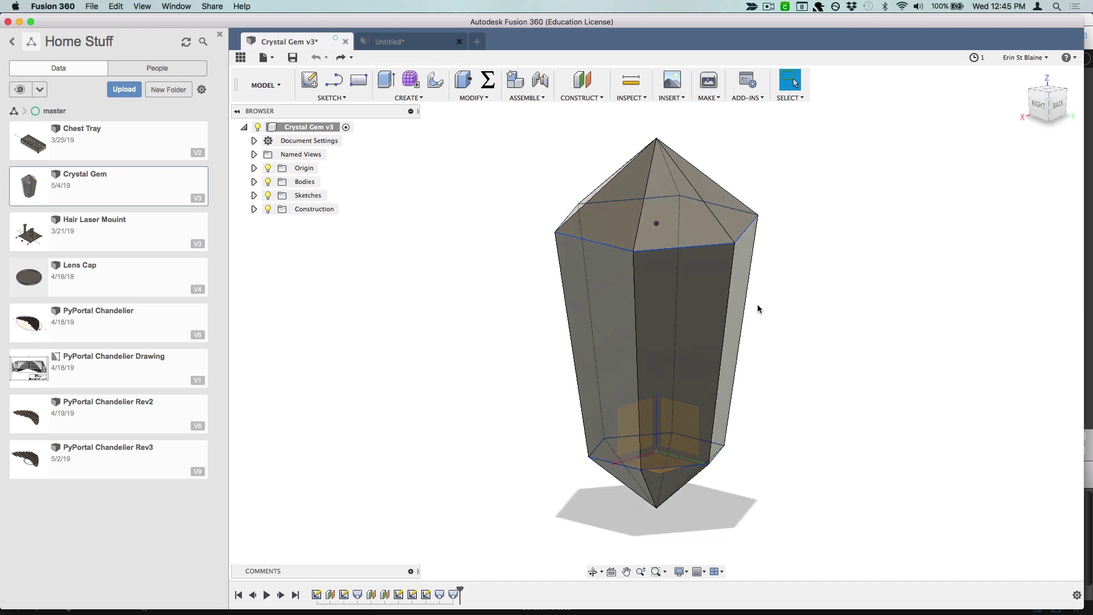
click(473, 94)
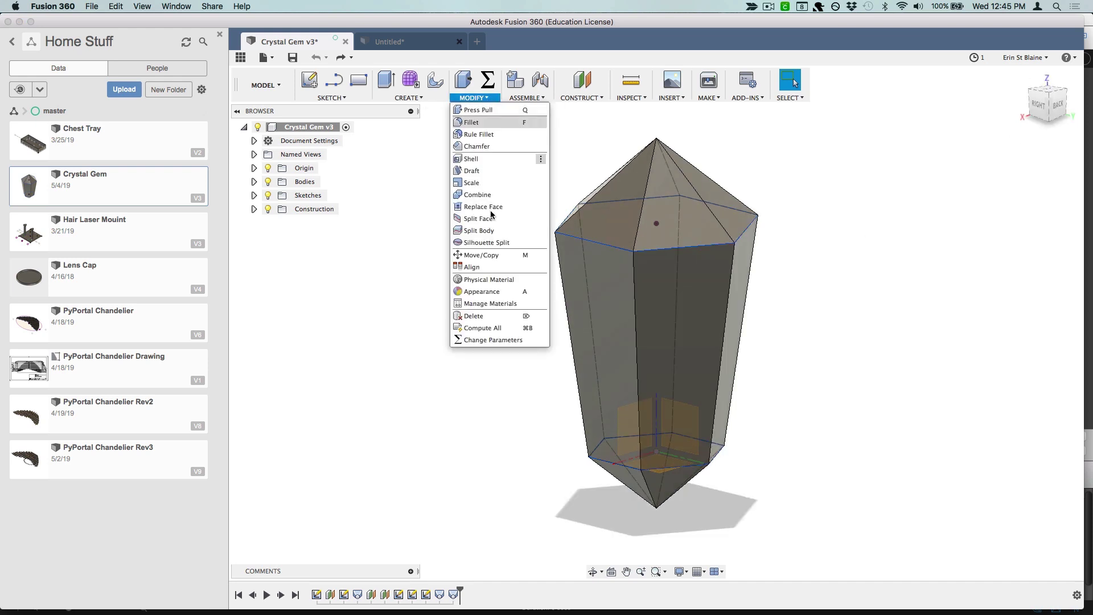
click(487, 344)
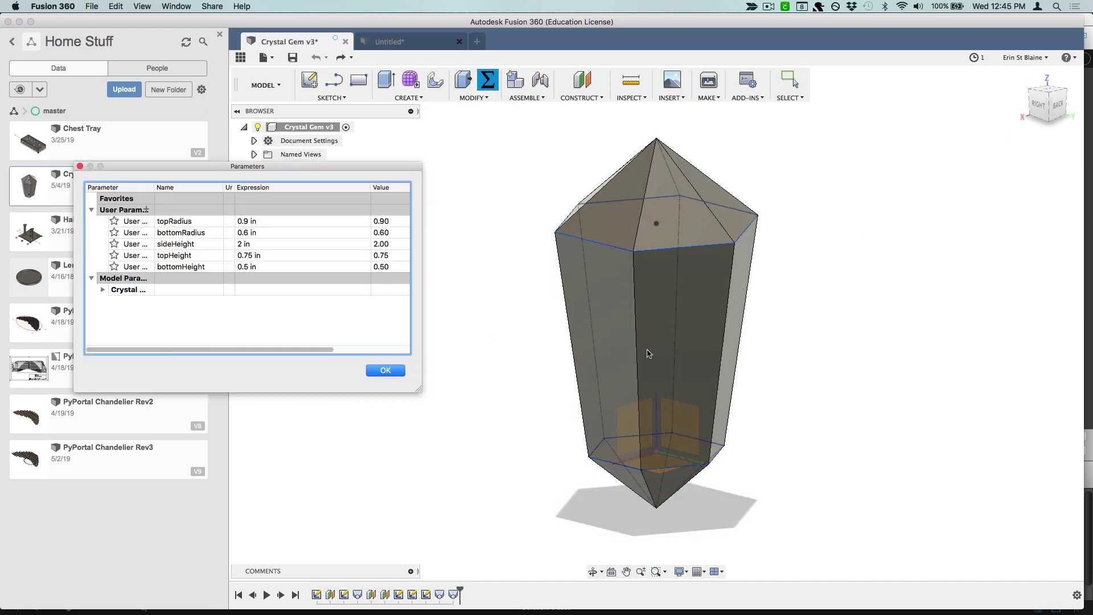
click(239, 244)
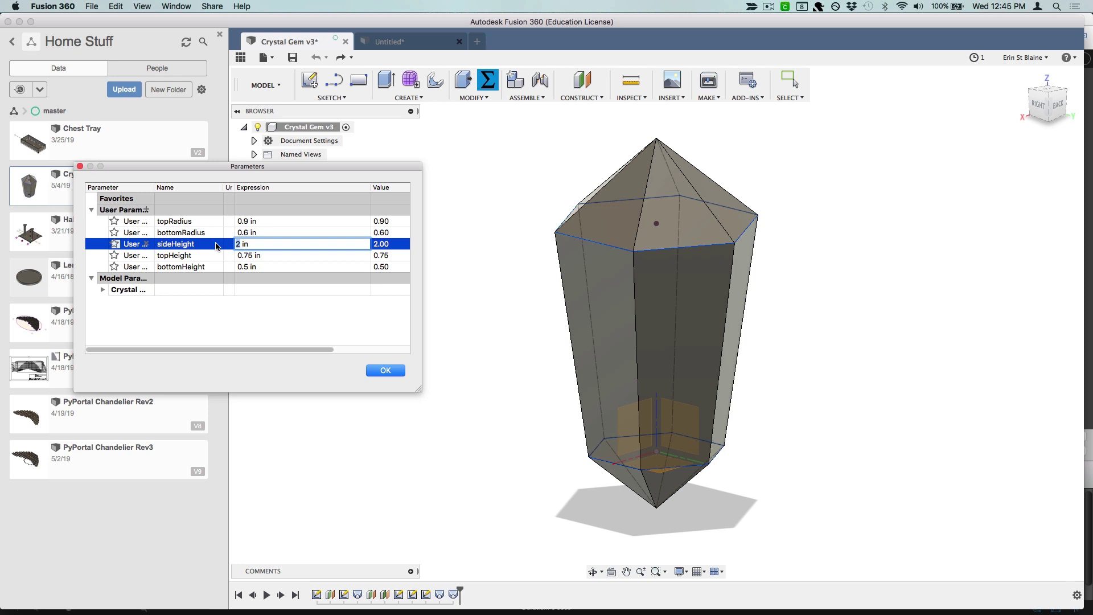
key(Tab)
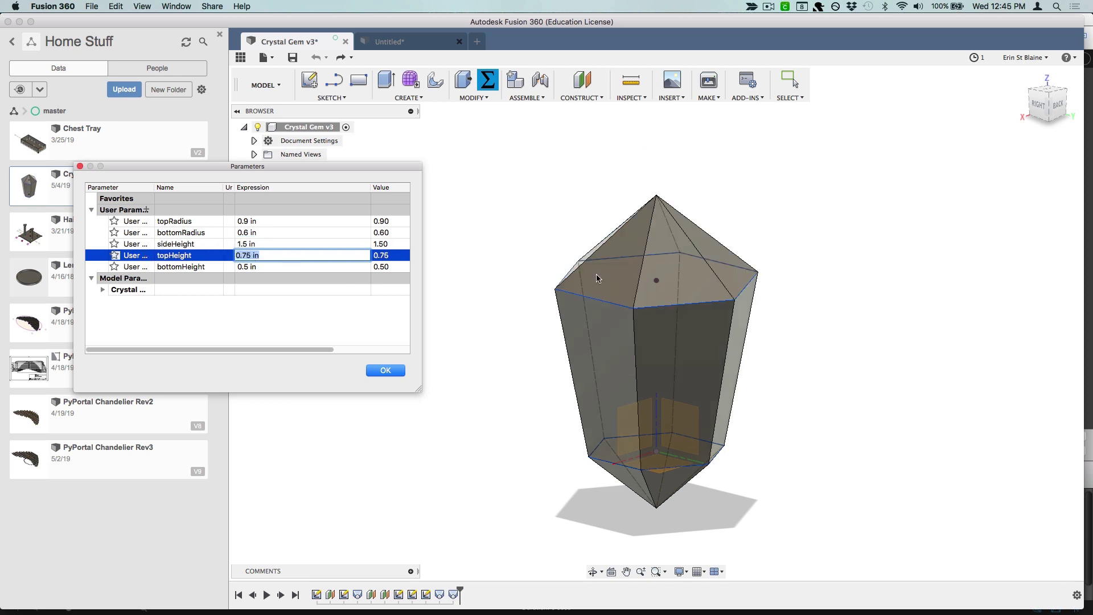
click(385, 371)
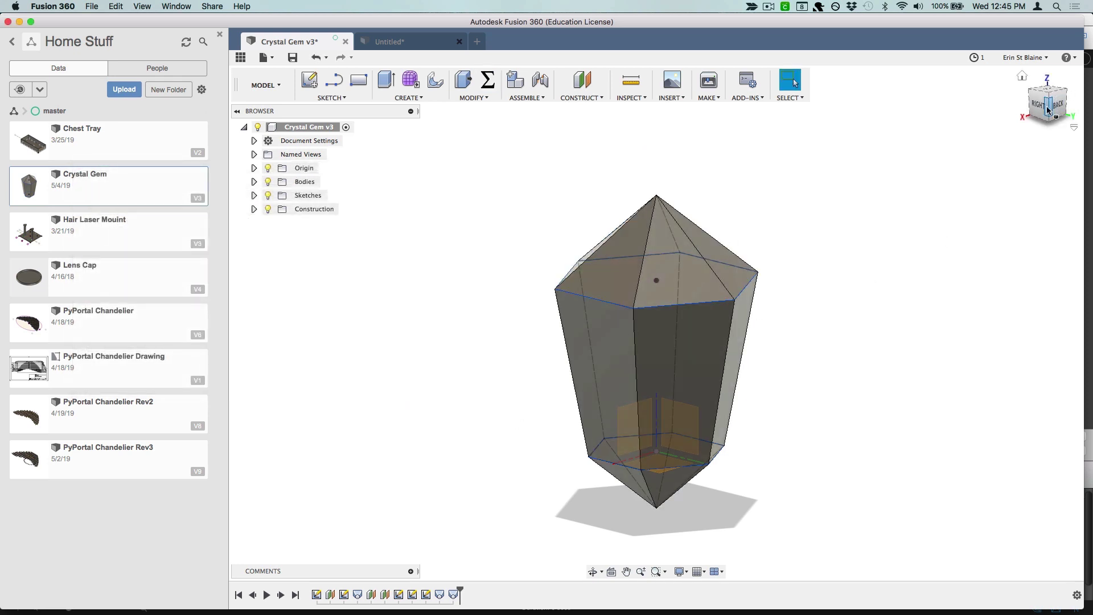
drag(1048, 111, 796, 84)
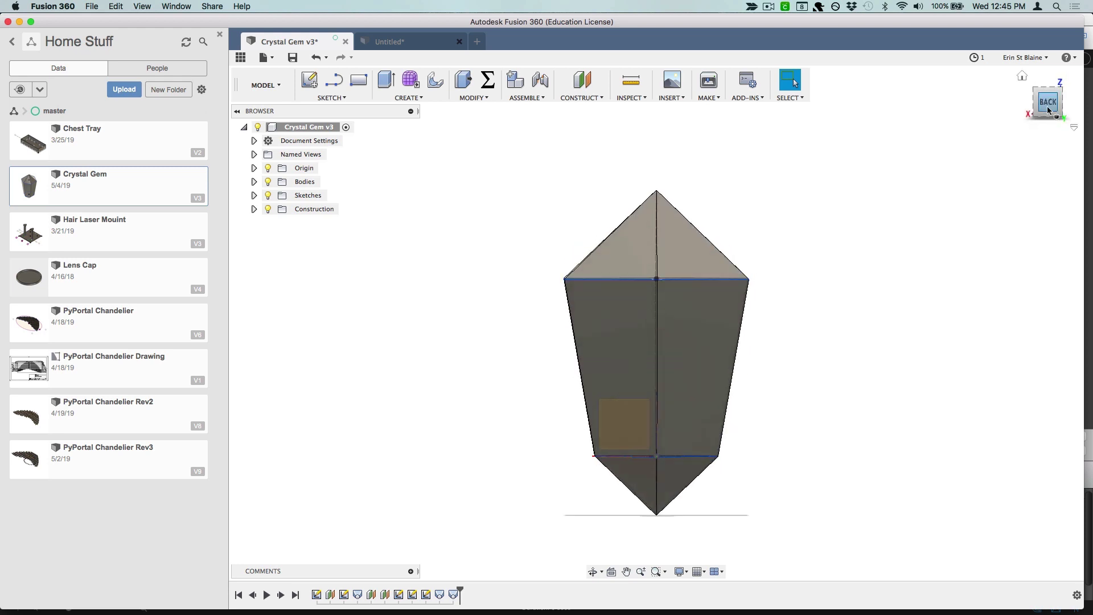
In the empty untitled design, hide the project file list and start a sketch on the horizontal origin plane
click(414, 46)
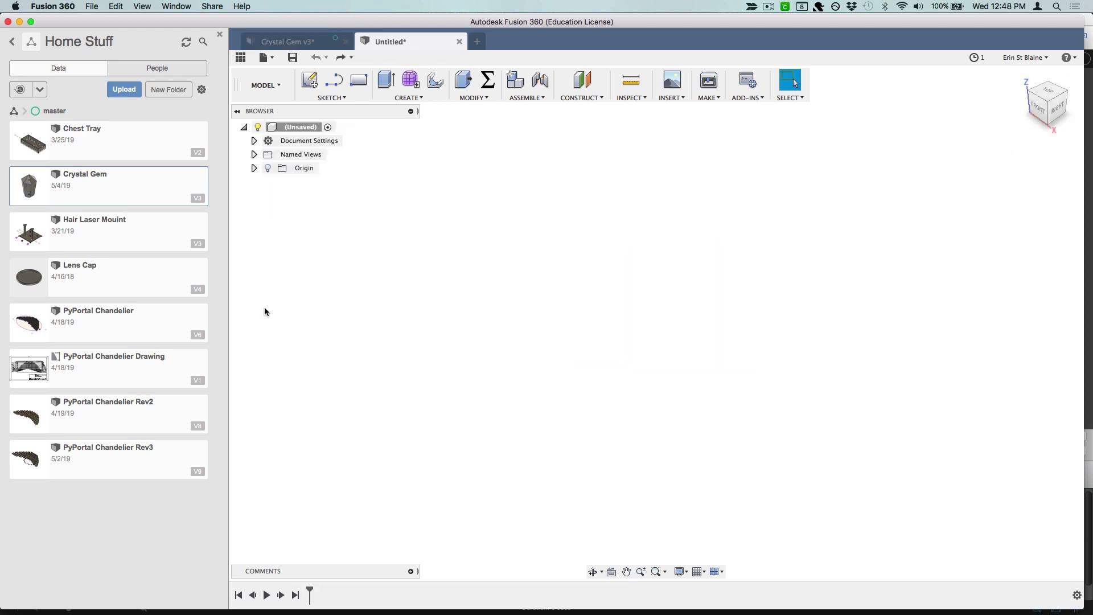
click(220, 34)
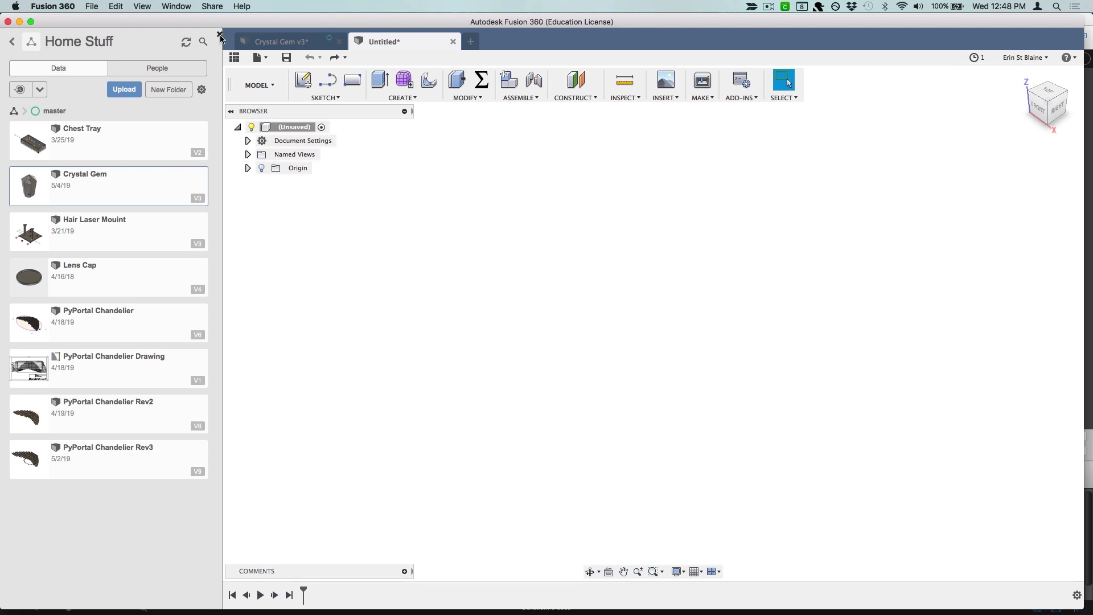
click(106, 98)
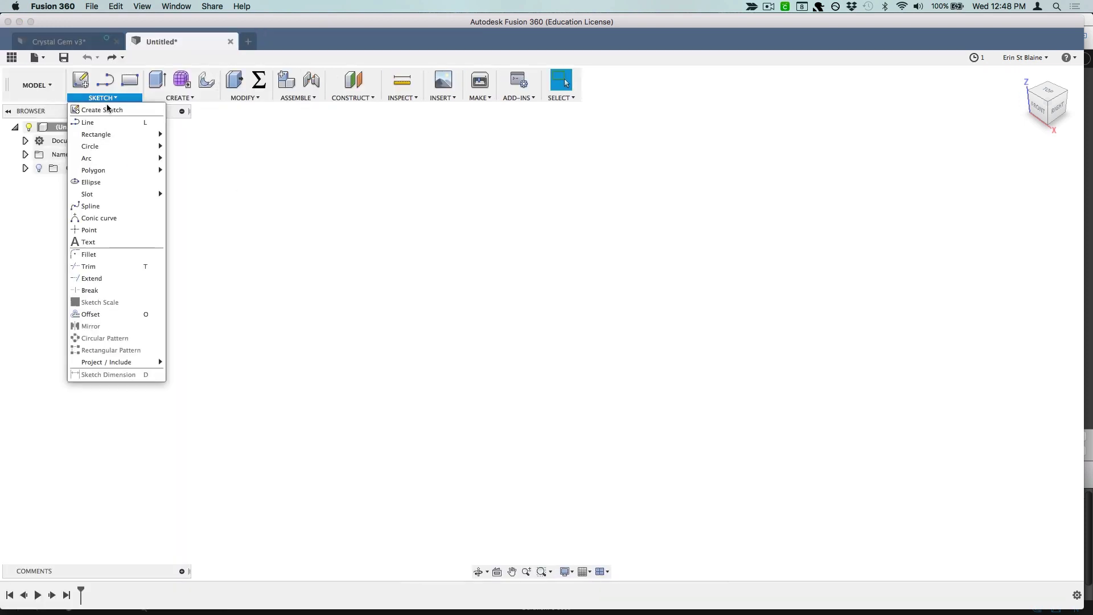
click(111, 109)
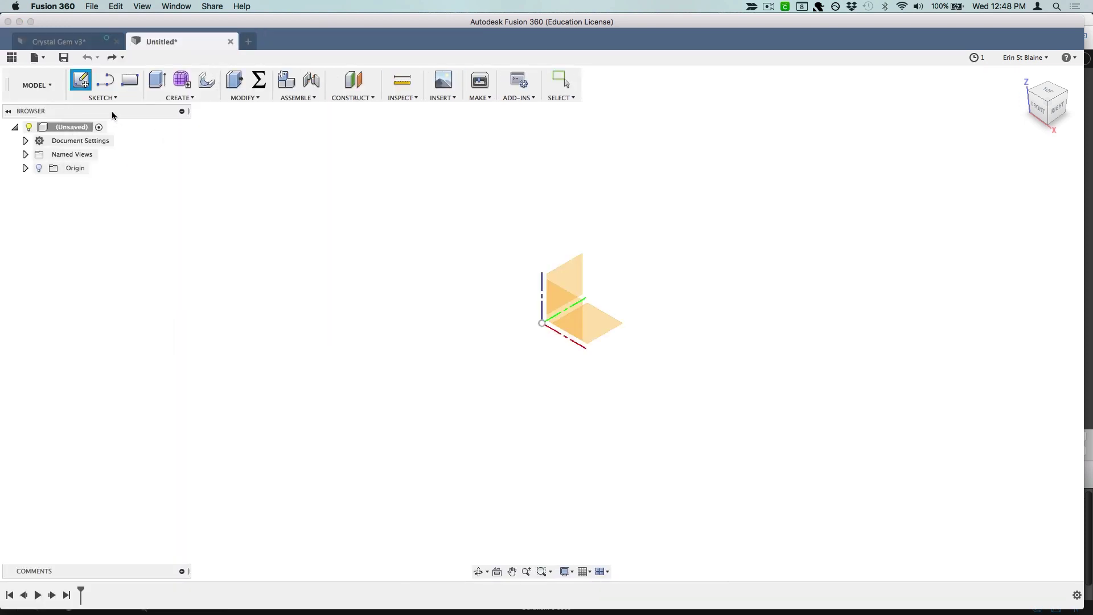
click(602, 328)
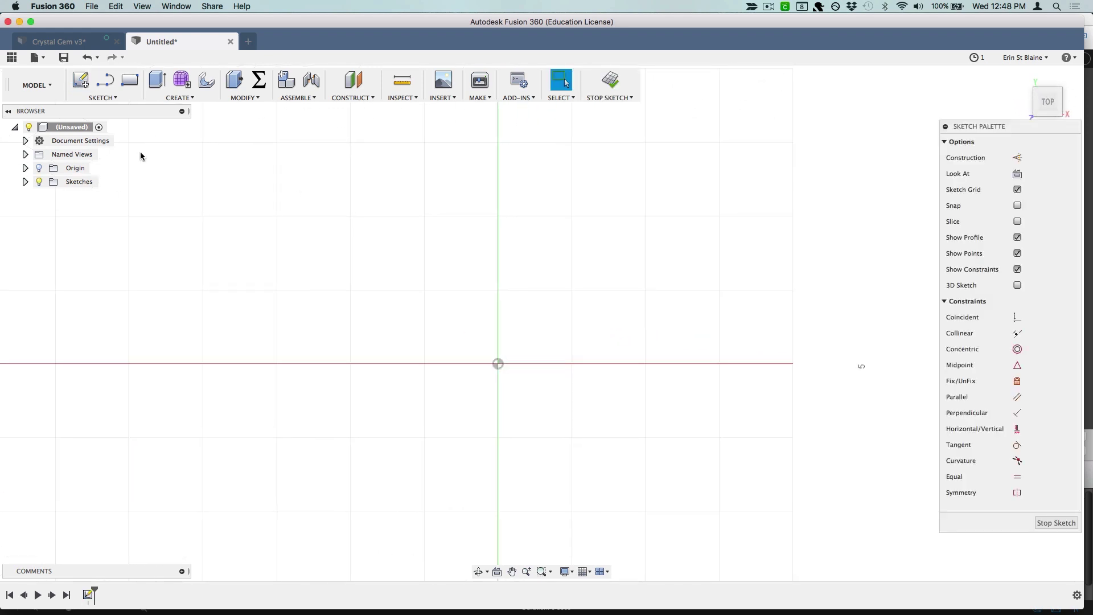
Sketch a six-sided inscribed polygon centred on the origin, with a vertex about 1.518 in straight up on the vertical axis
click(106, 99)
mouse_move(131, 170)
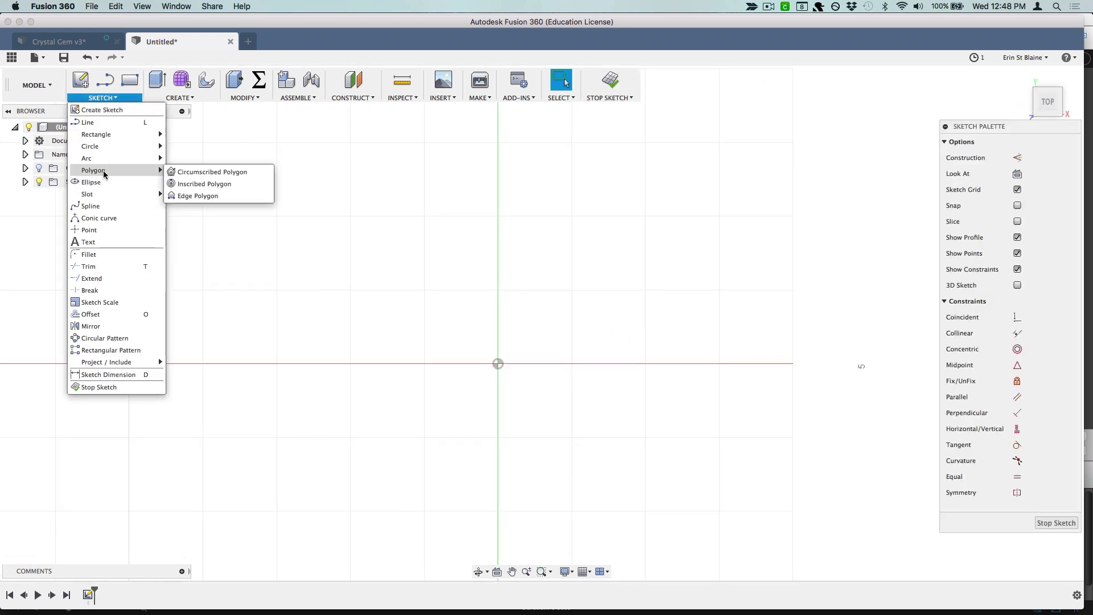
click(218, 184)
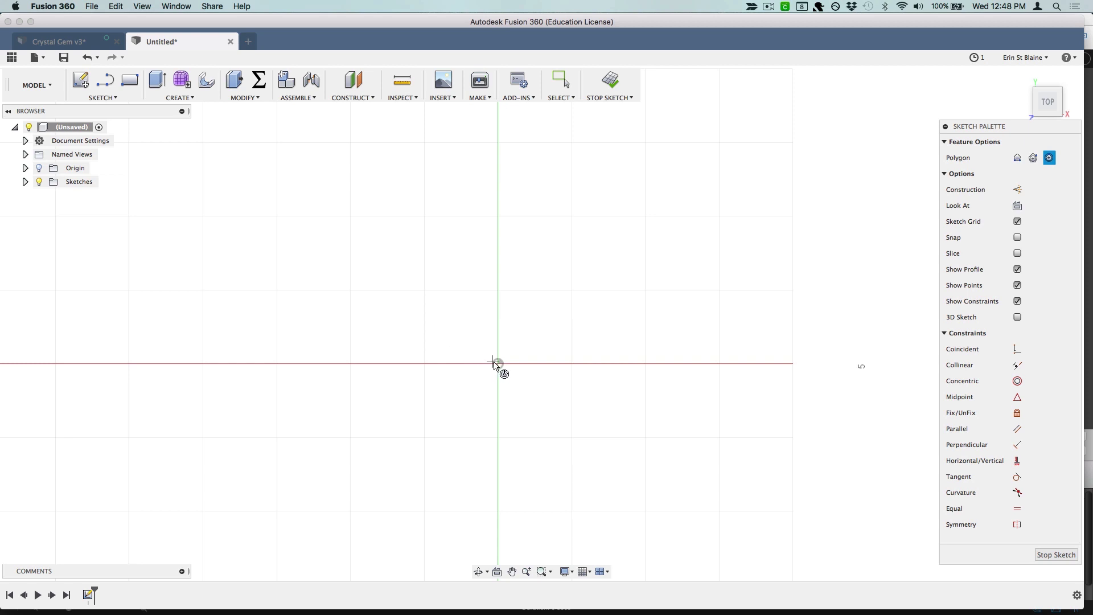
click(498, 363)
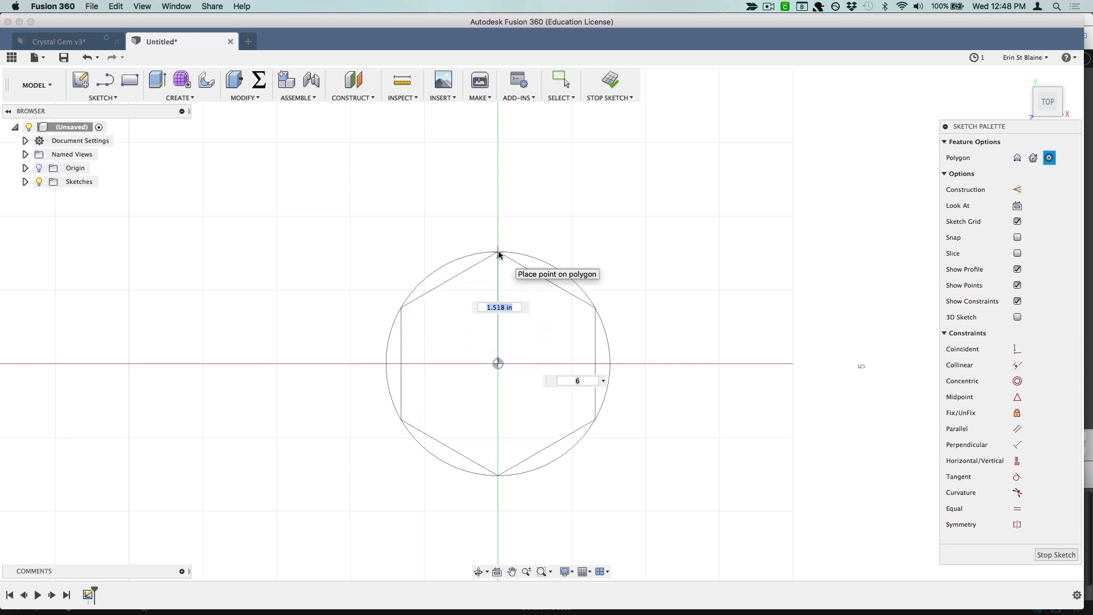
click(499, 254)
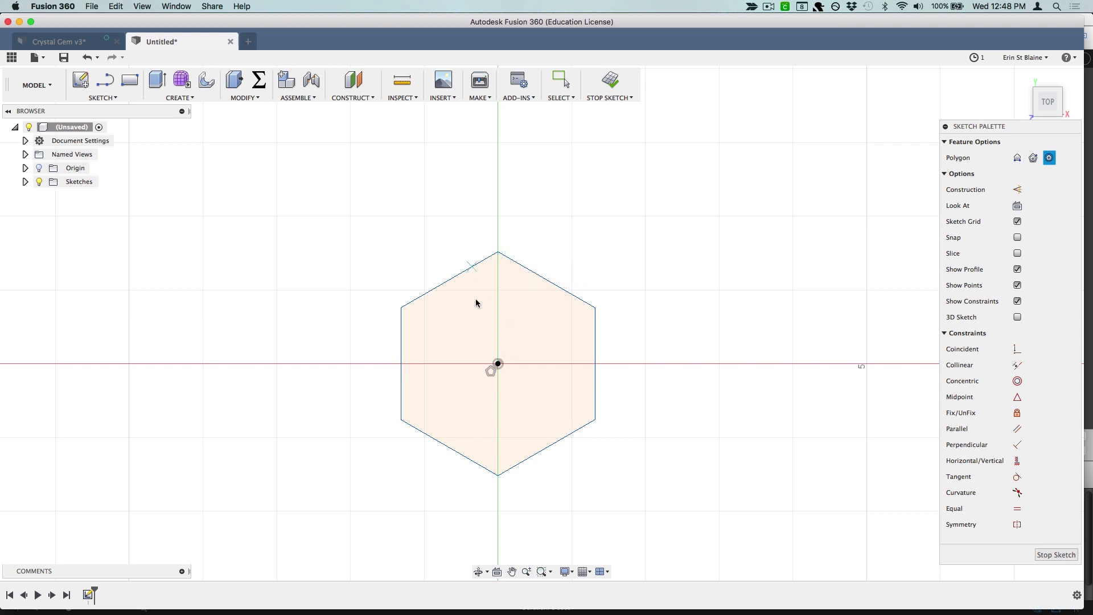
Try to add a user parameter named topRadius in inches with the expression .9
click(239, 98)
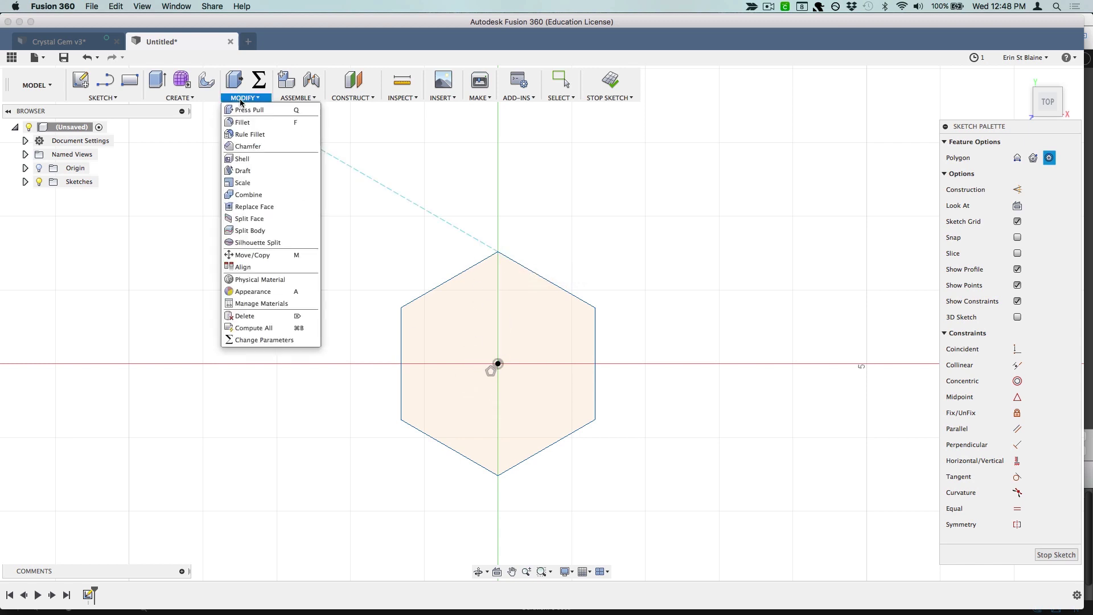
click(275, 341)
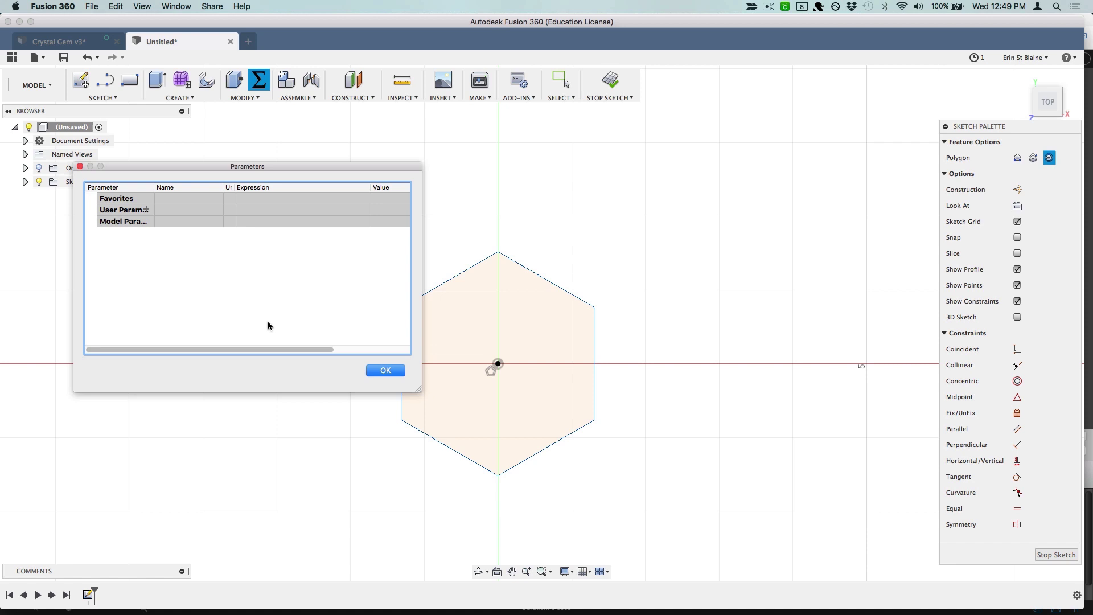
click(147, 210)
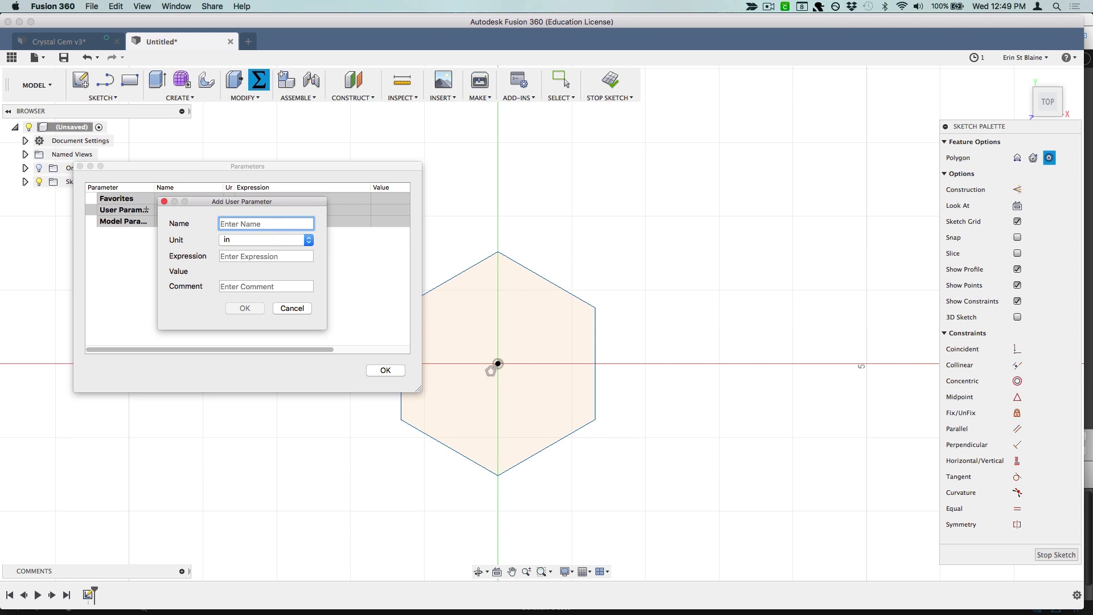
click(276, 226)
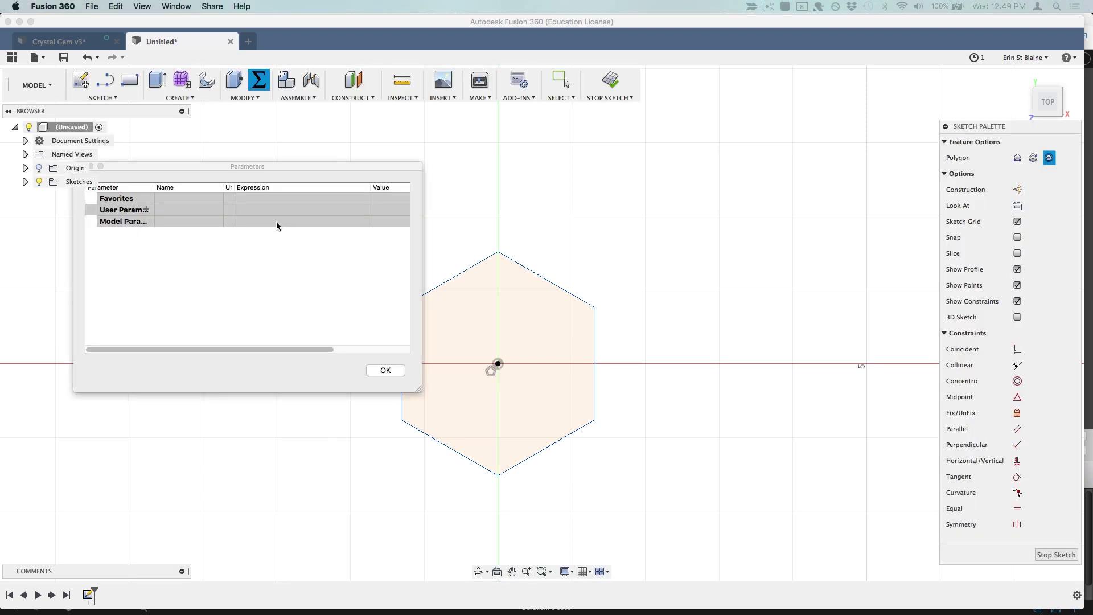
text(topRadis)
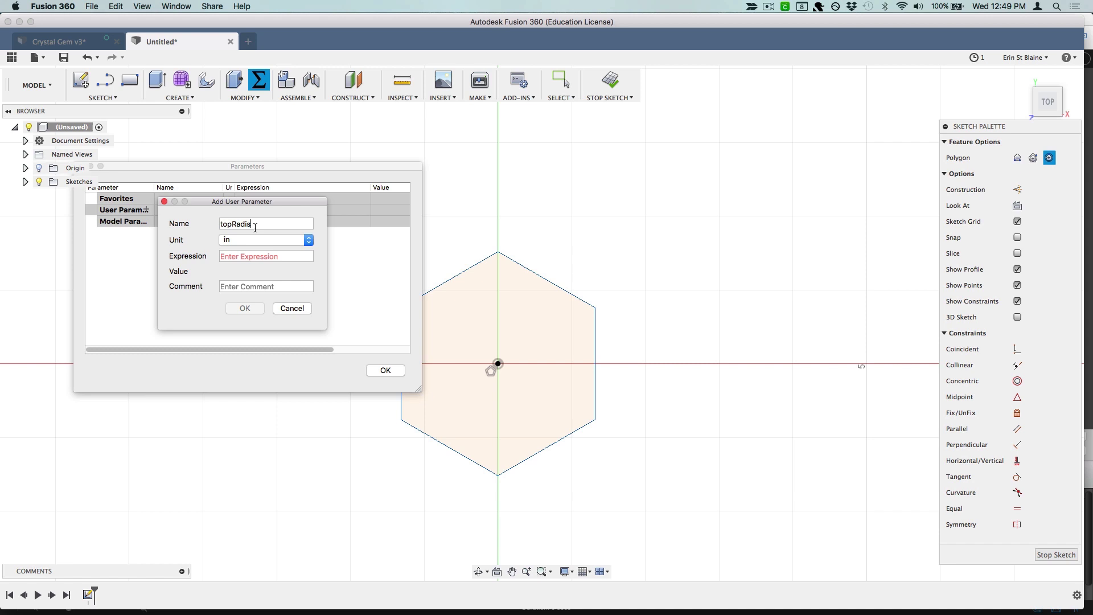
key(Tab)
key(Tab)
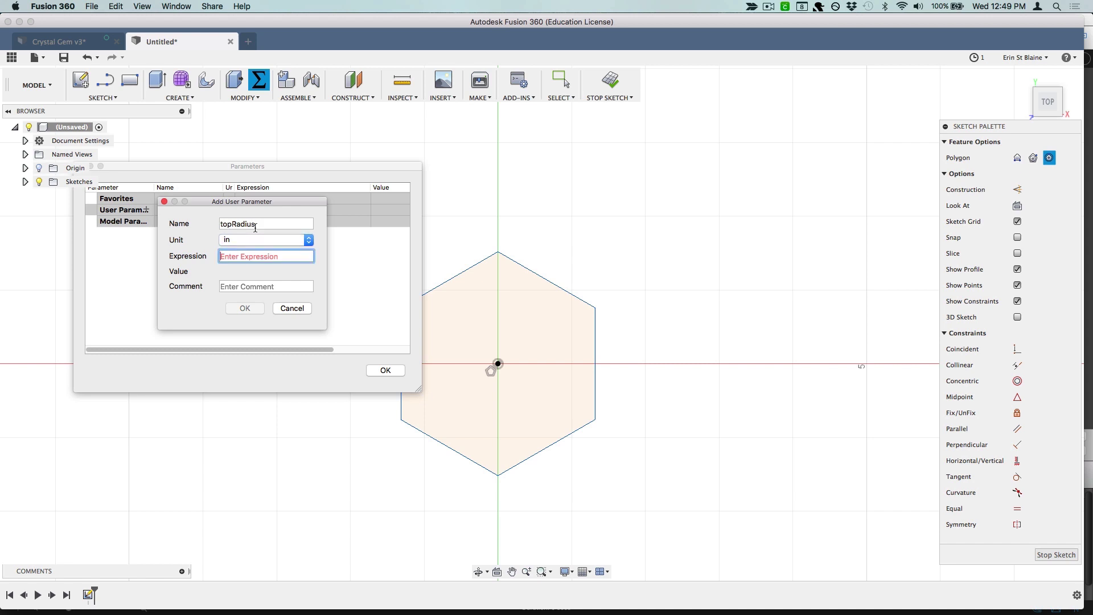
text(.9)
key(Tab)
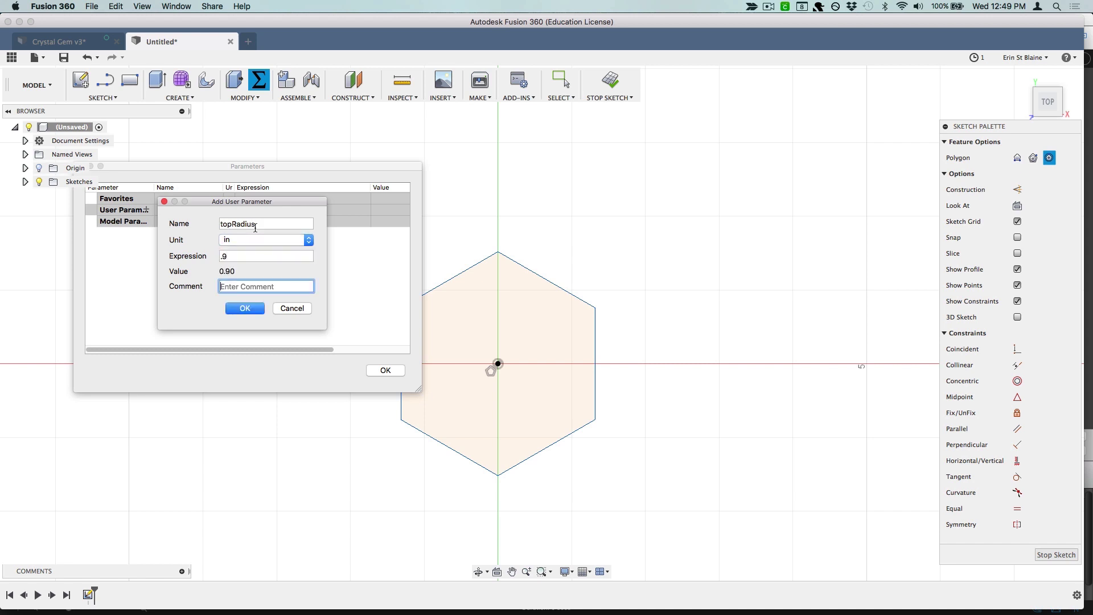
click(245, 309)
click(147, 221)
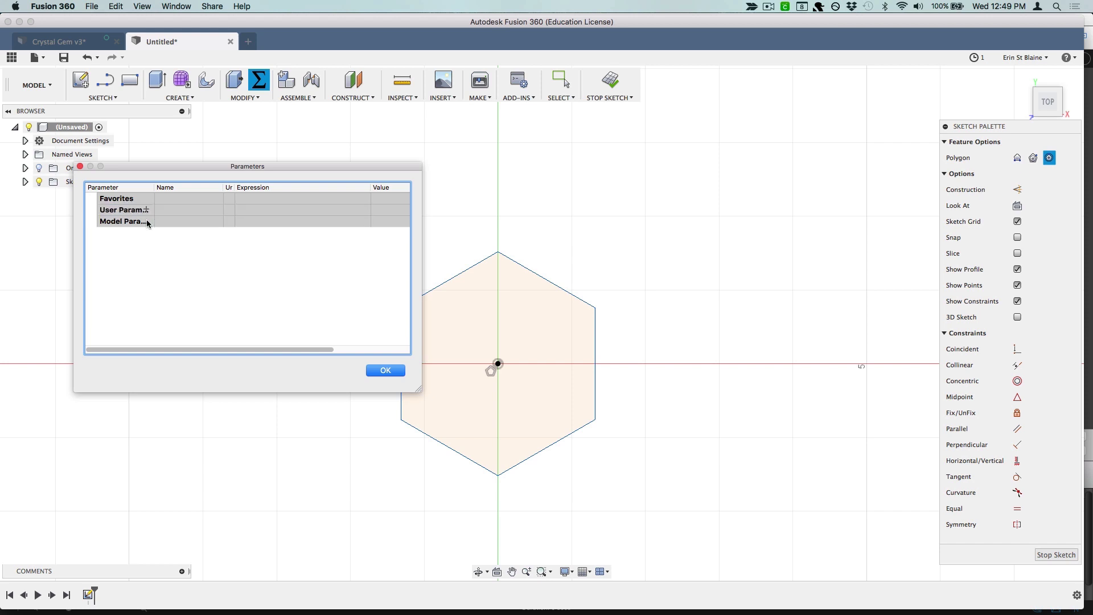
Add the user parameter topRadius with inches as the unit and .9 as the expression
click(149, 211)
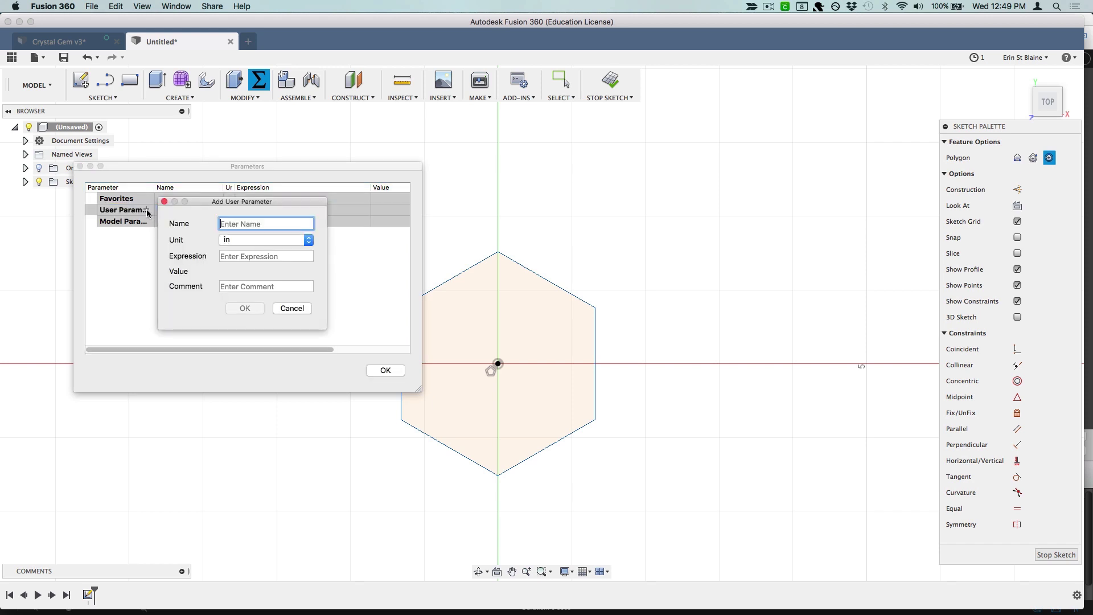
text(topR)
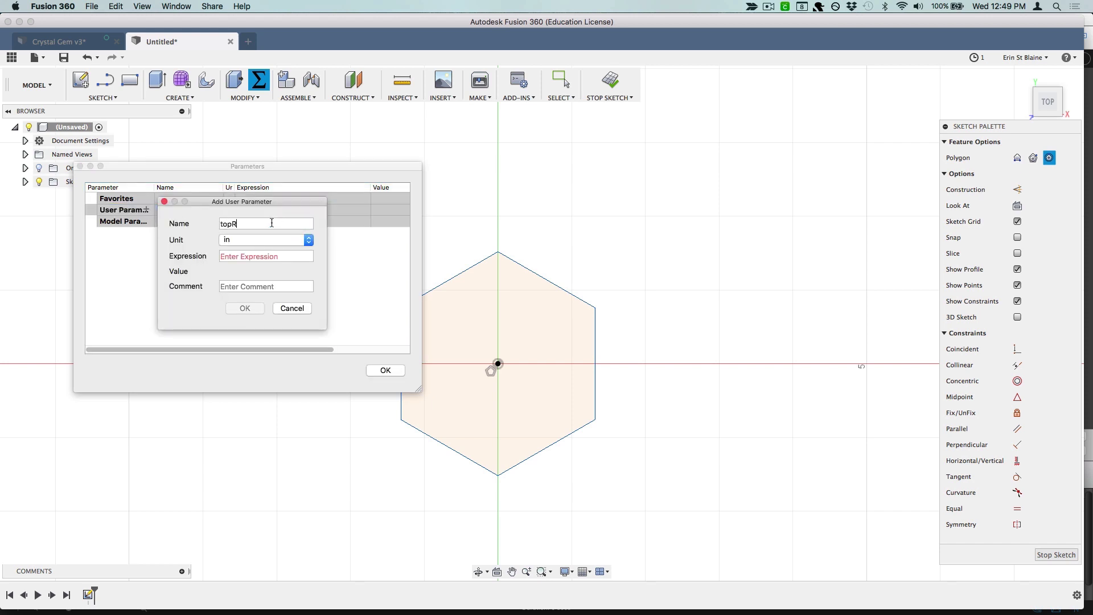
text(adius)
key(Tab)
key(Tab)
text(.9)
key(Tab)
click(245, 308)
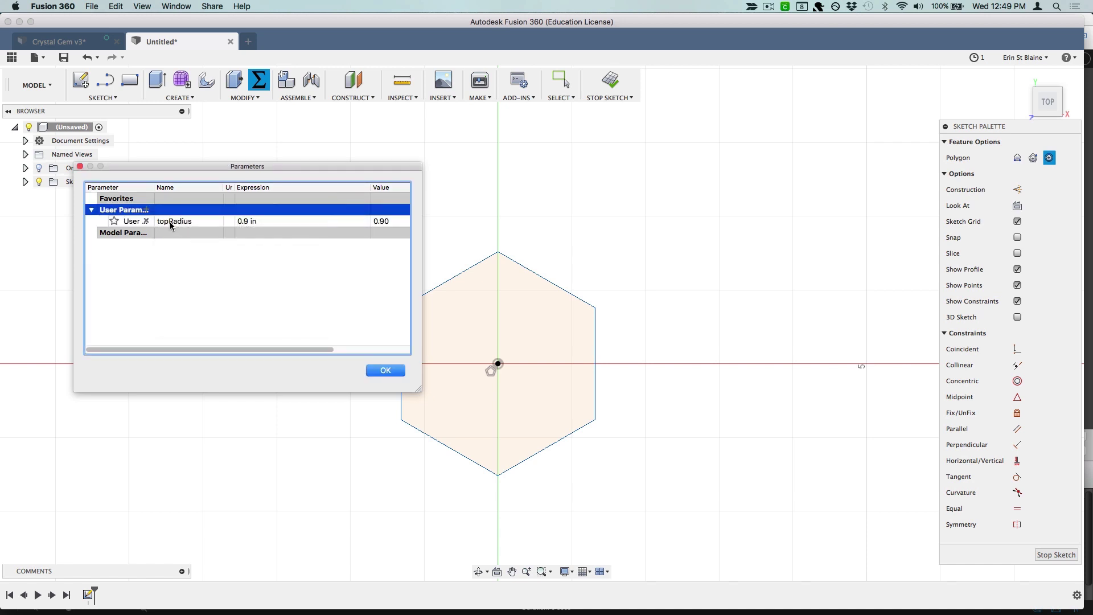
Add the user parameter bottomRadius with inches as the unit and .6 as the expression
click(147, 210)
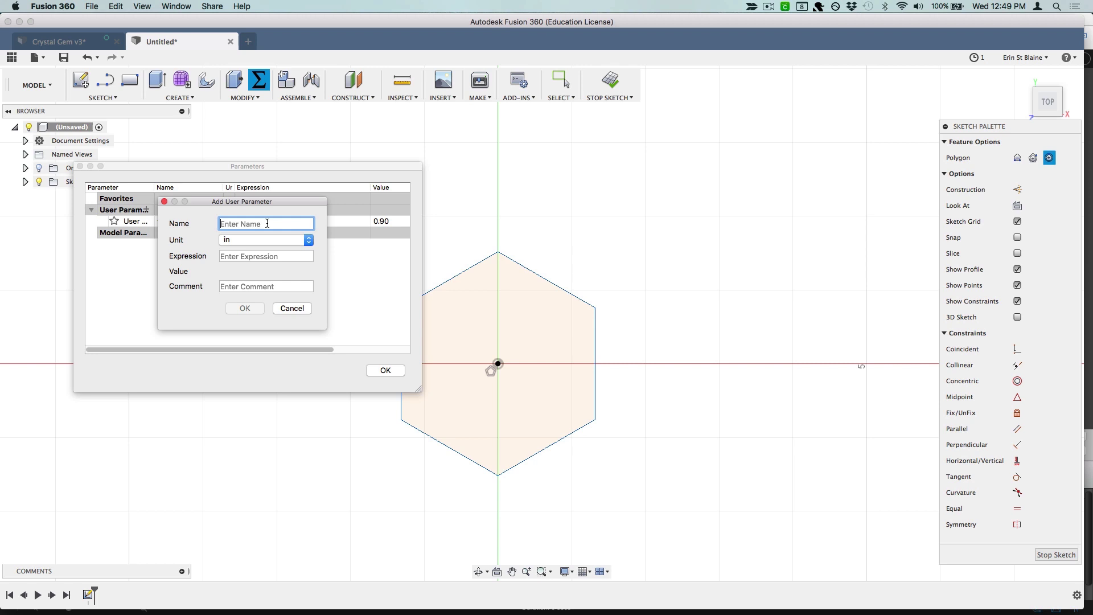
text(bottom)
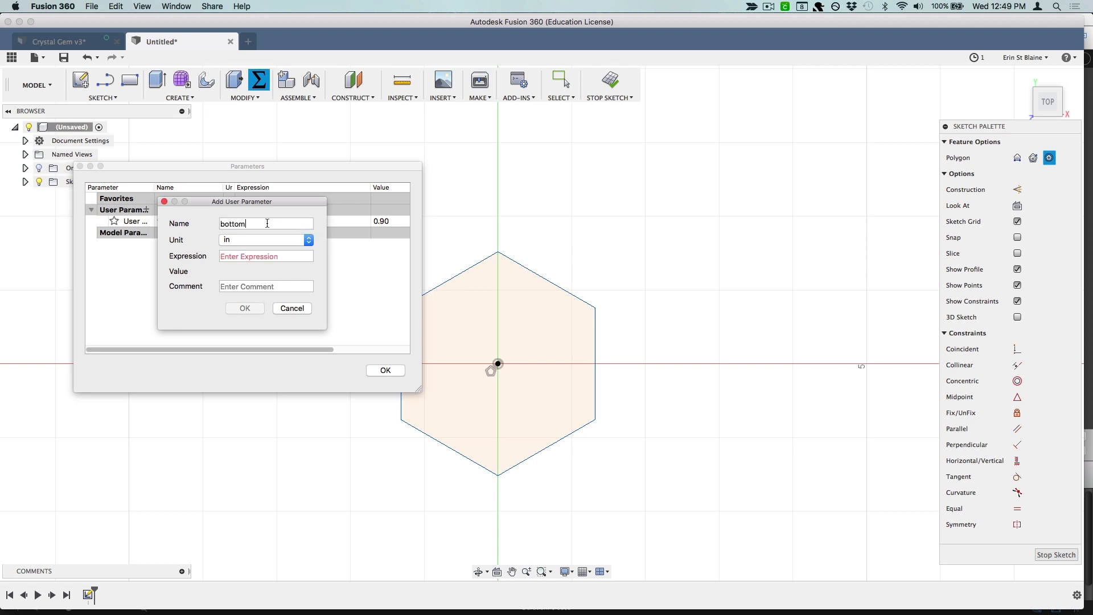
key(Tab)
key(Tab)
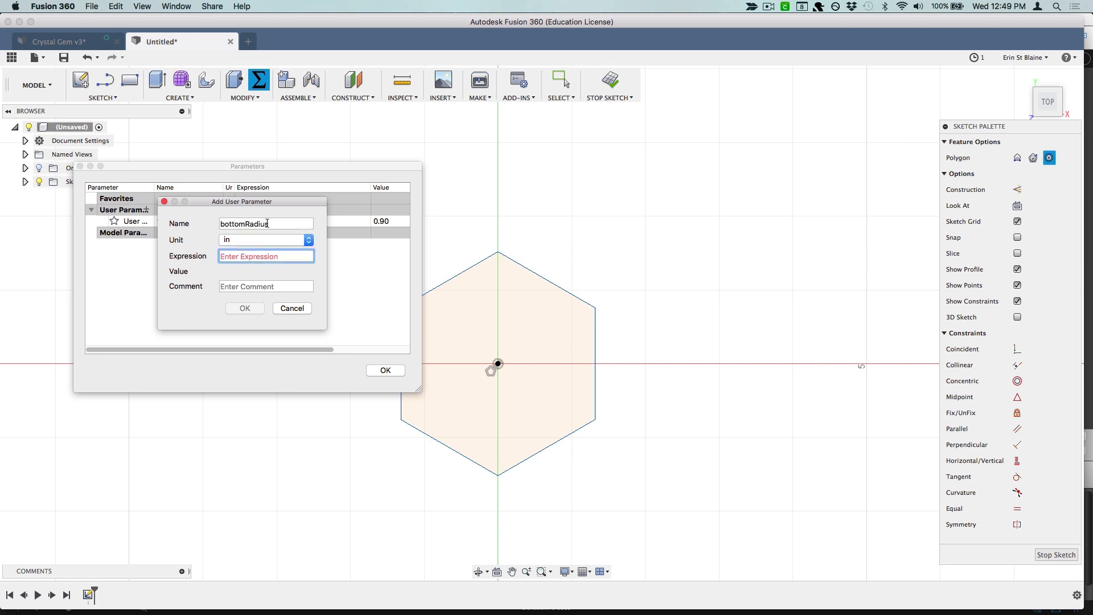
text(.6)
key(Tab)
click(255, 309)
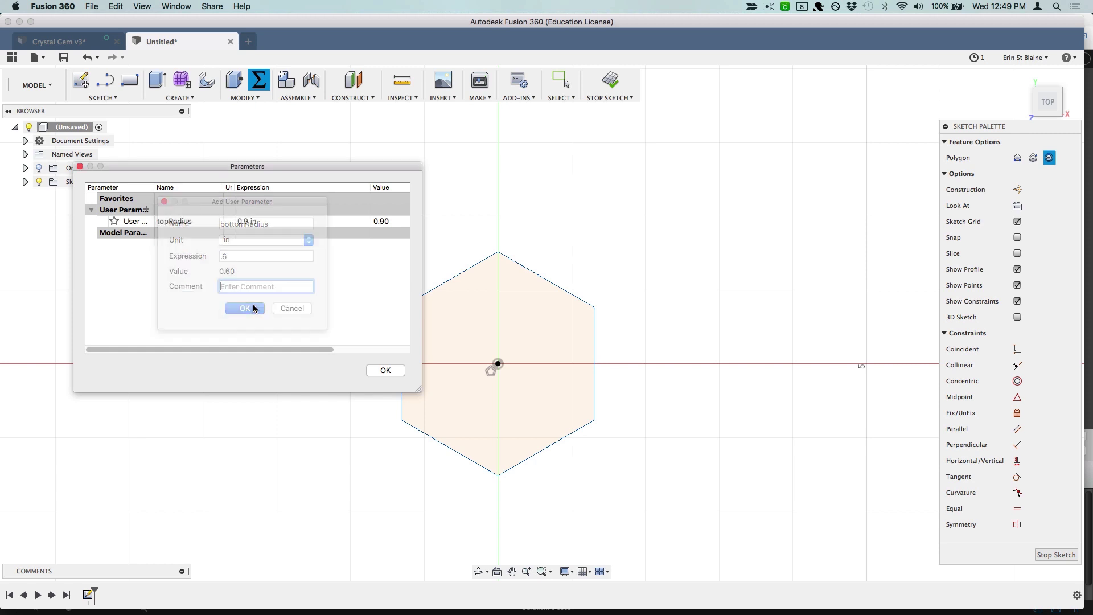
Add the user parameter sideHeight with inches as the unit and 1.5 as the expression
click(147, 211)
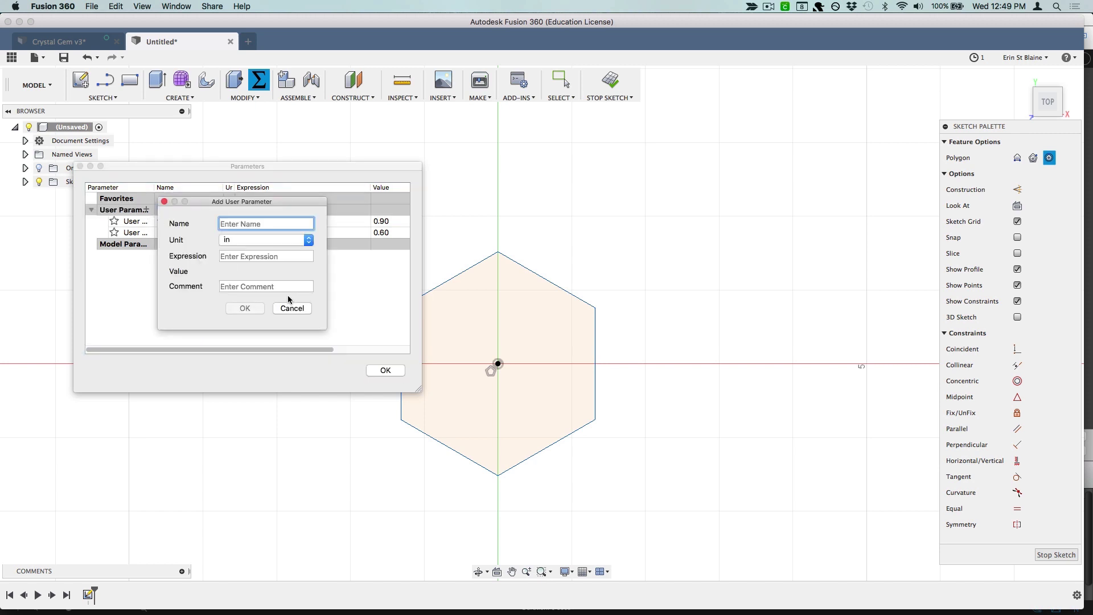
text(sideHeight)
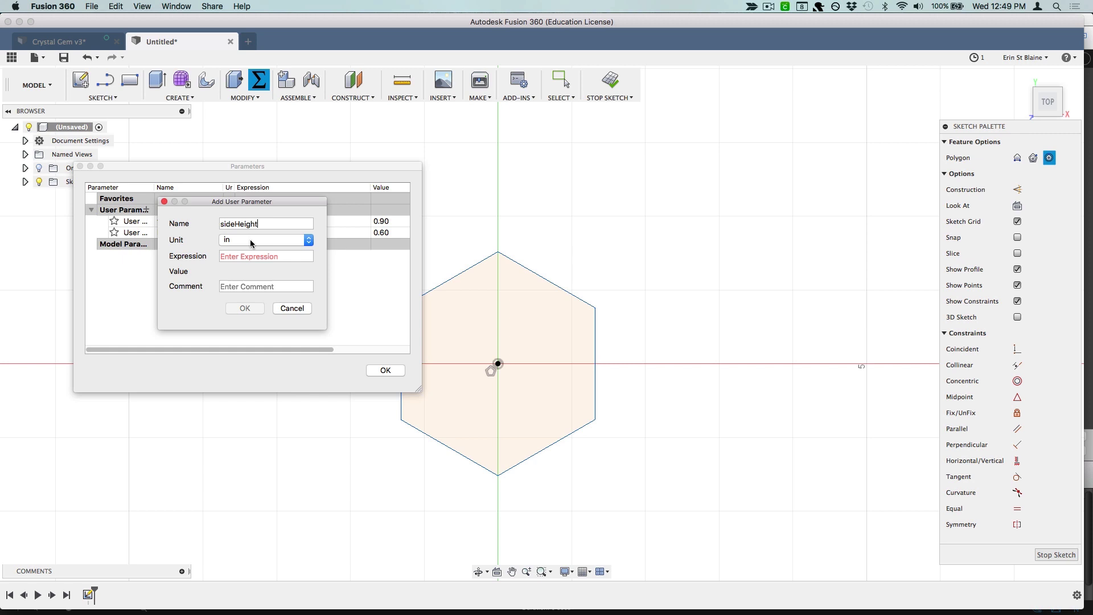
key(Tab)
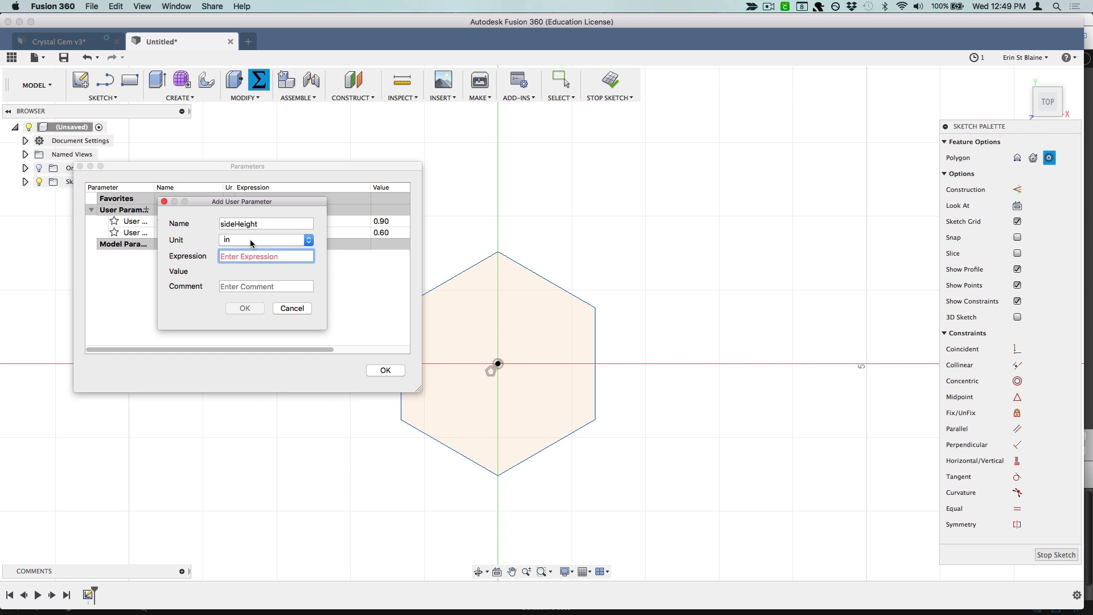
text(1.5)
key(Tab)
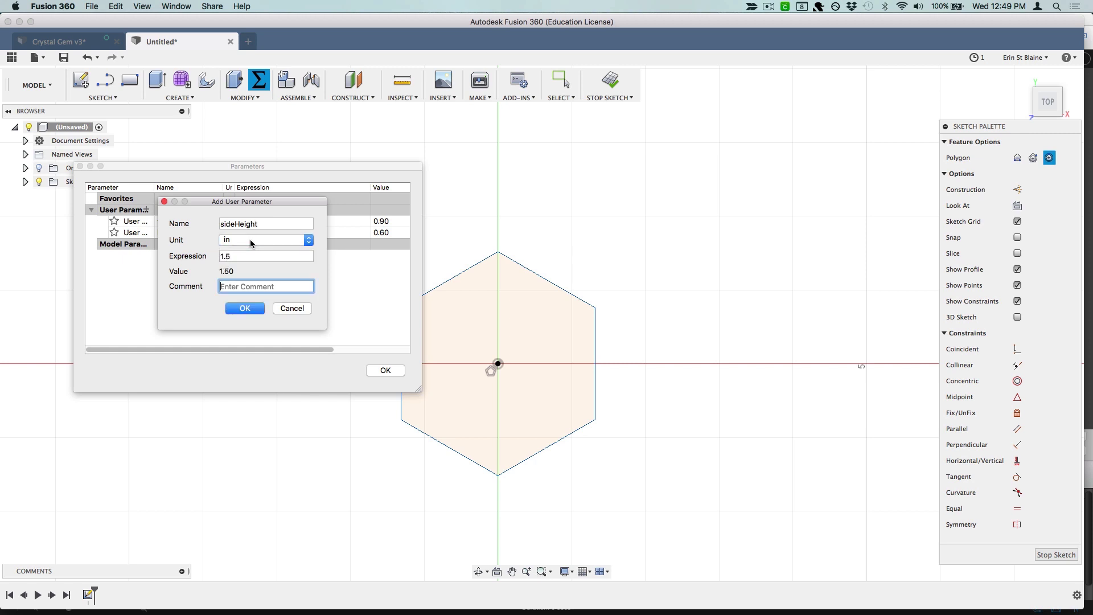
click(245, 309)
Add the user parameter topHeight with inches as the unit and .75 as the expression
click(146, 209)
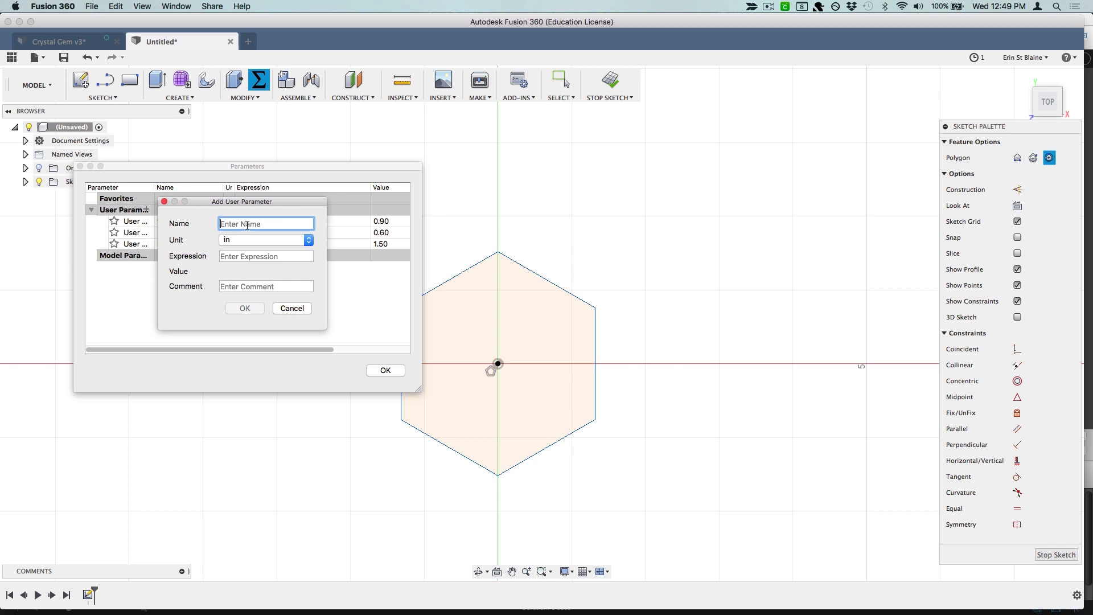
text(topHeight)
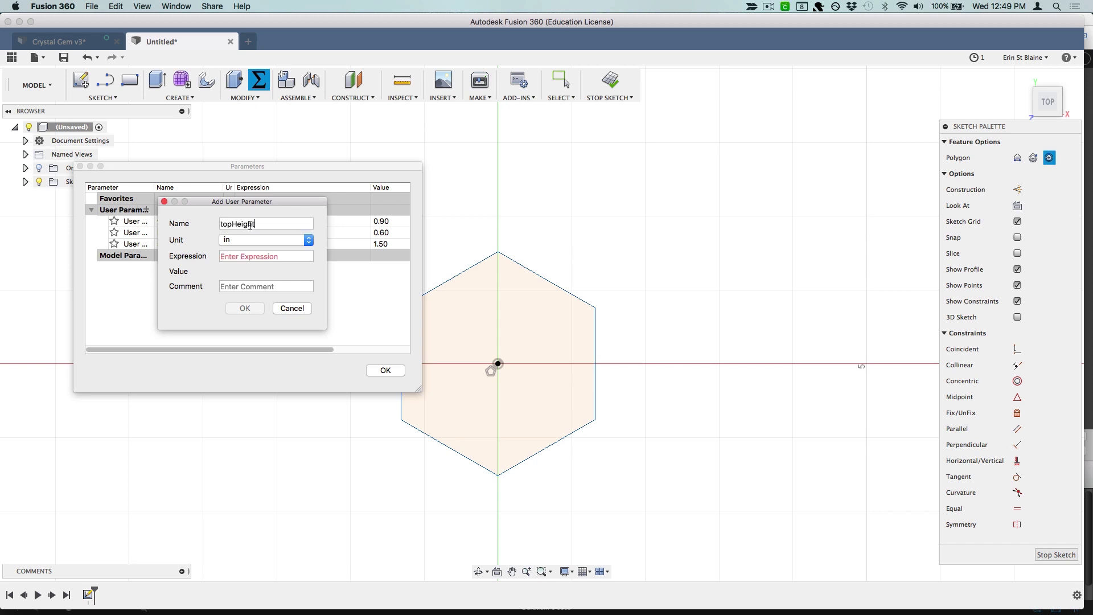
key(Tab)
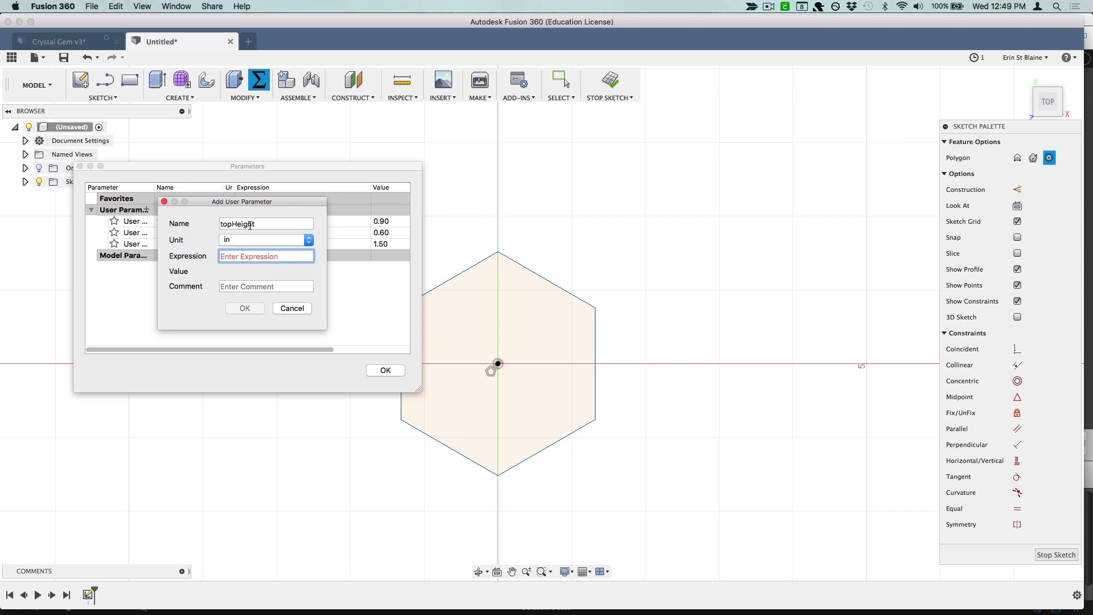
text(.75)
key(Tab)
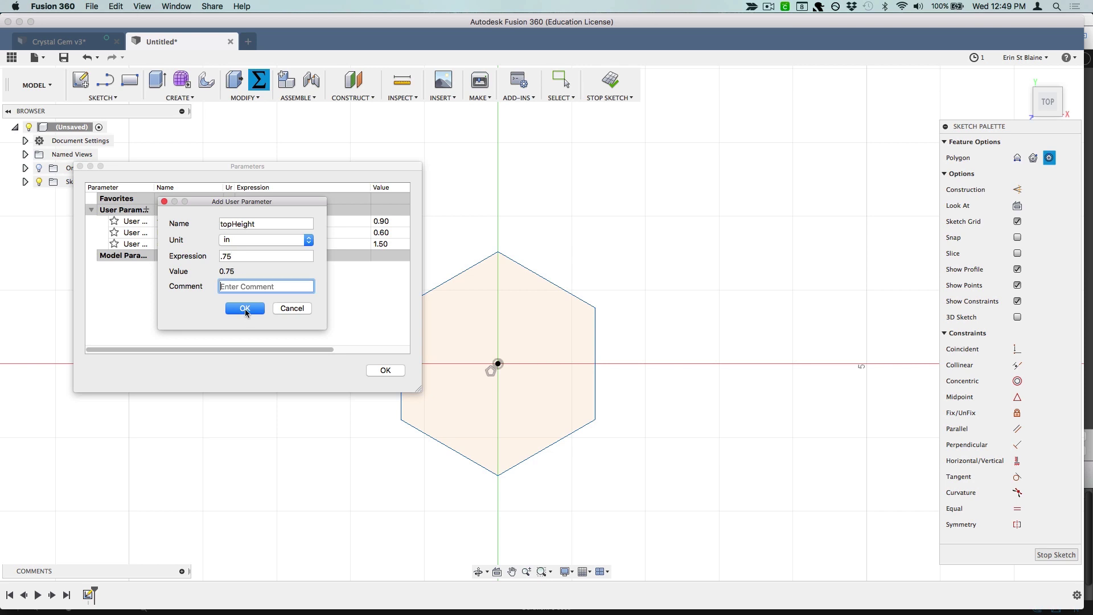
click(247, 309)
Add the user parameter bottomHeight in inches with the expression .5, and close the parameter list
click(148, 210)
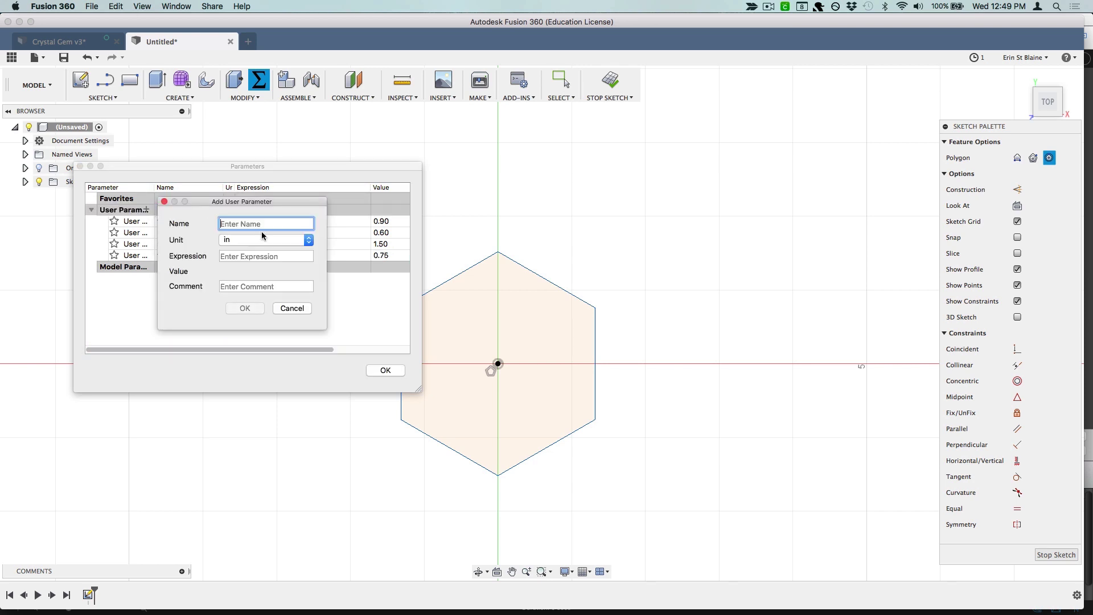
text(bottomHeight)
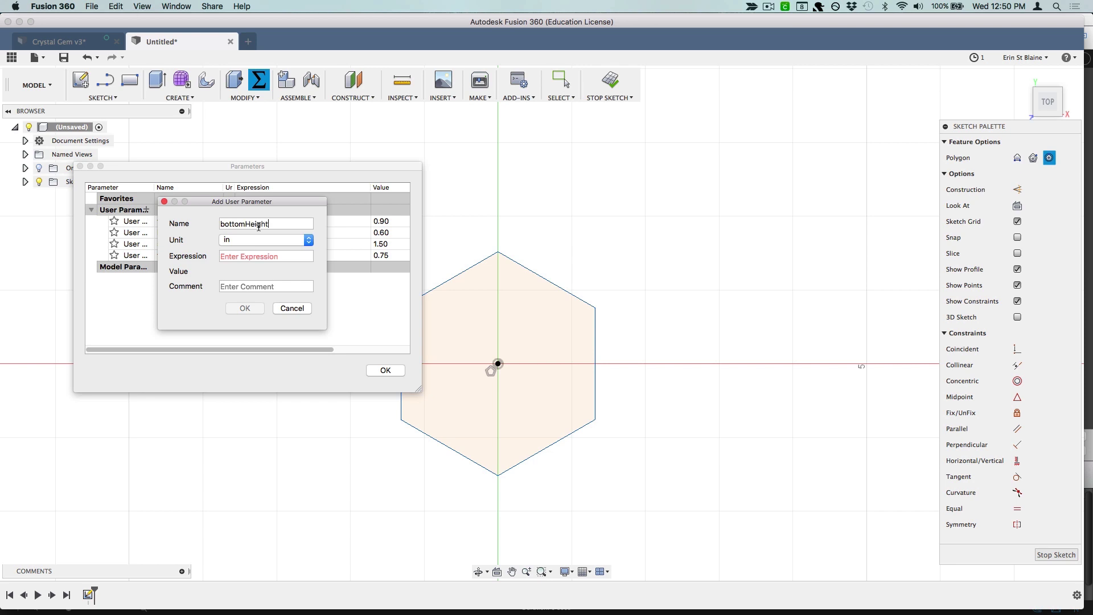
key(Tab)
text(.5)
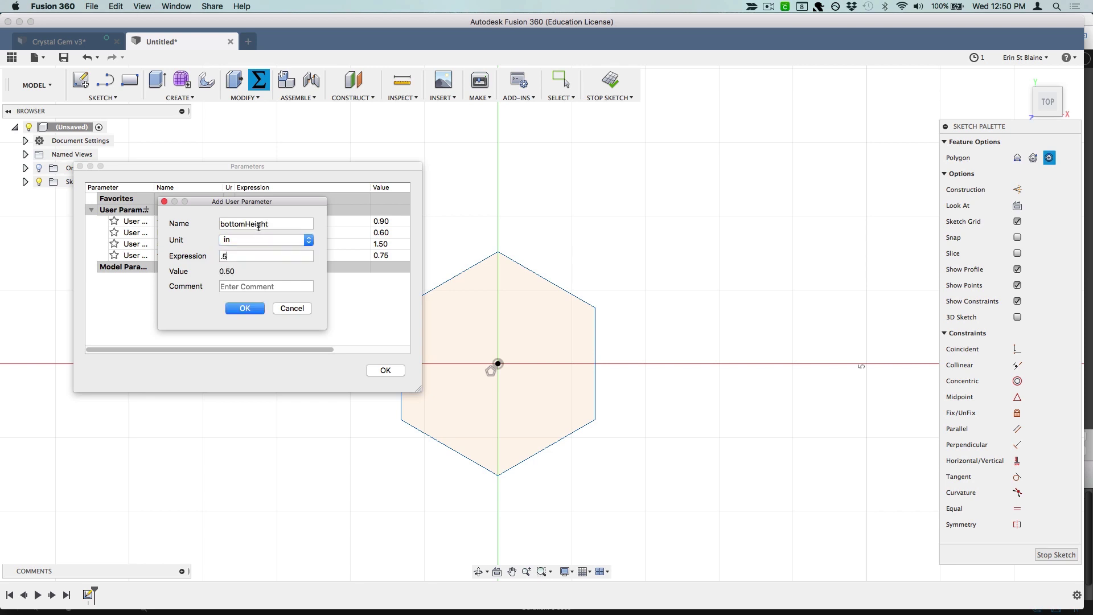
key(Tab)
click(240, 311)
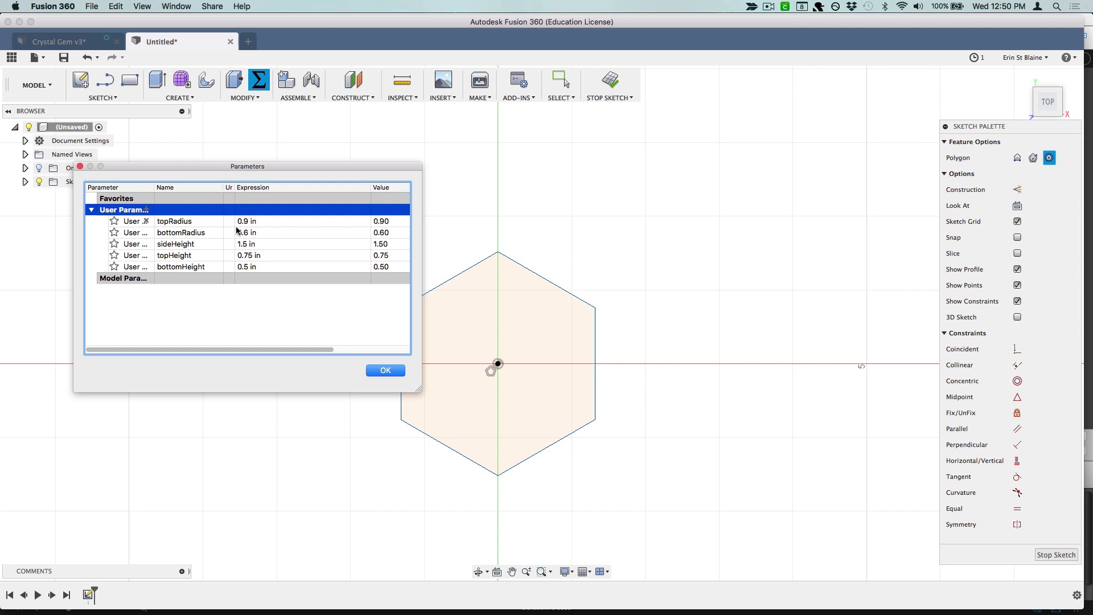
click(384, 371)
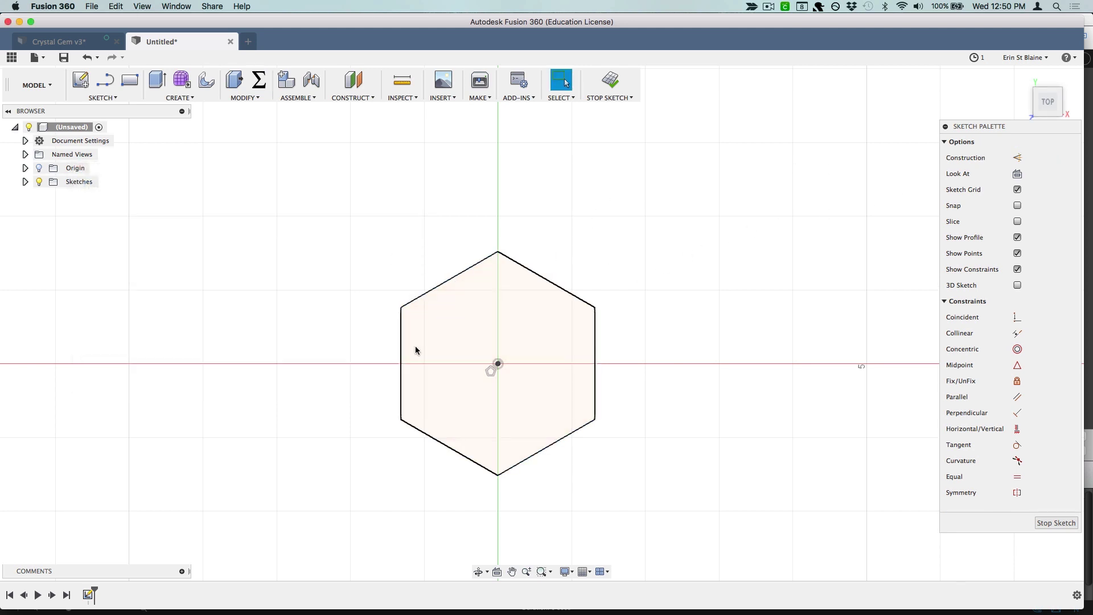
Dimension the distance from the origin to the hexagon's upper vertex as bottomRadius, and finish the sketch
click(422, 296)
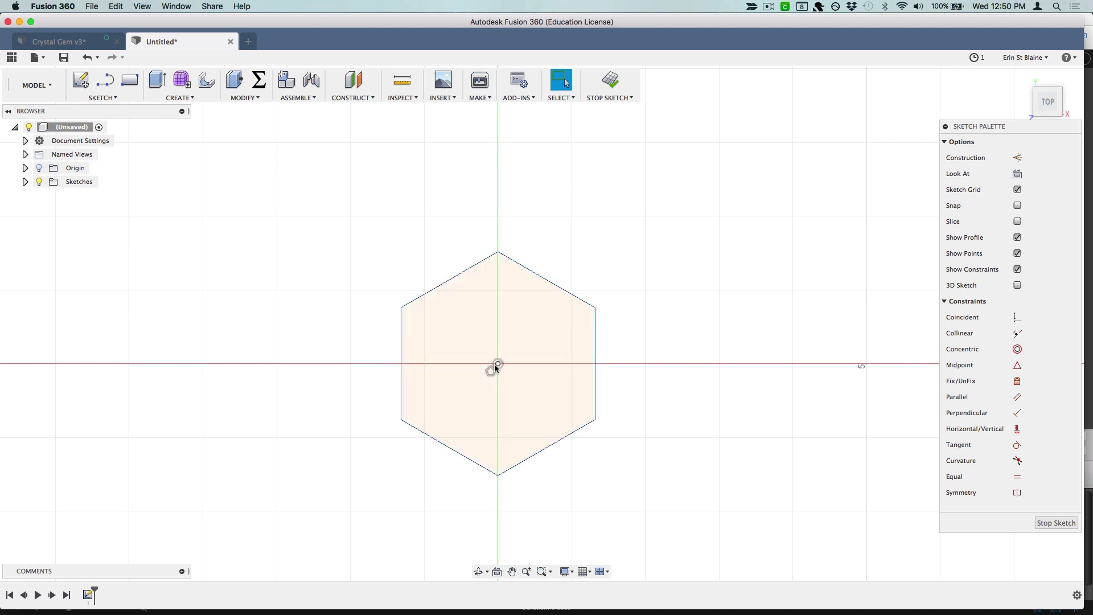
key(d)
click(498, 364)
click(499, 253)
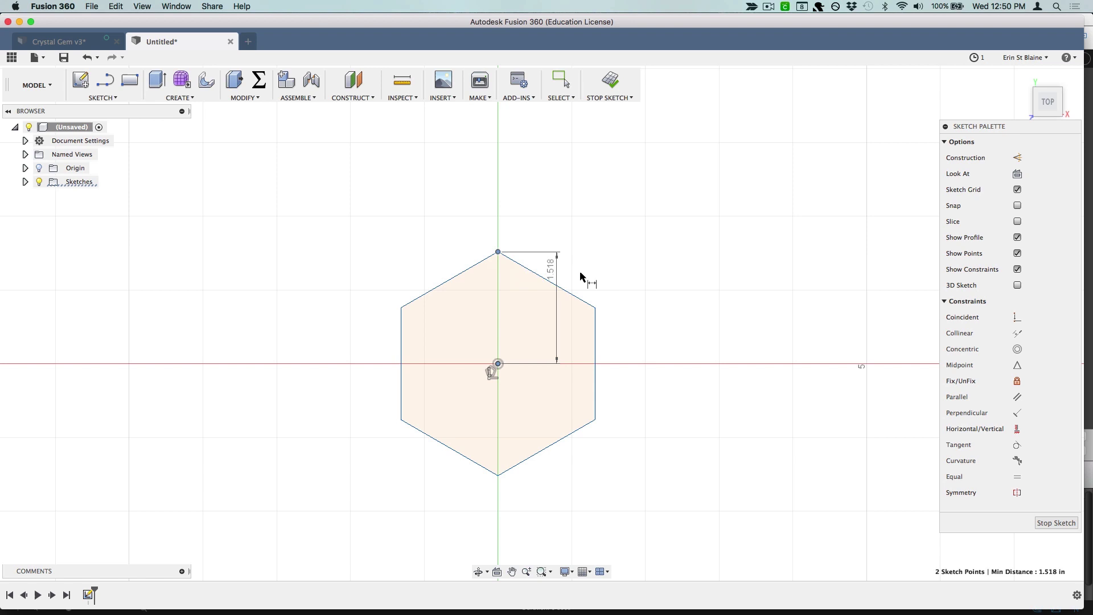
click(678, 287)
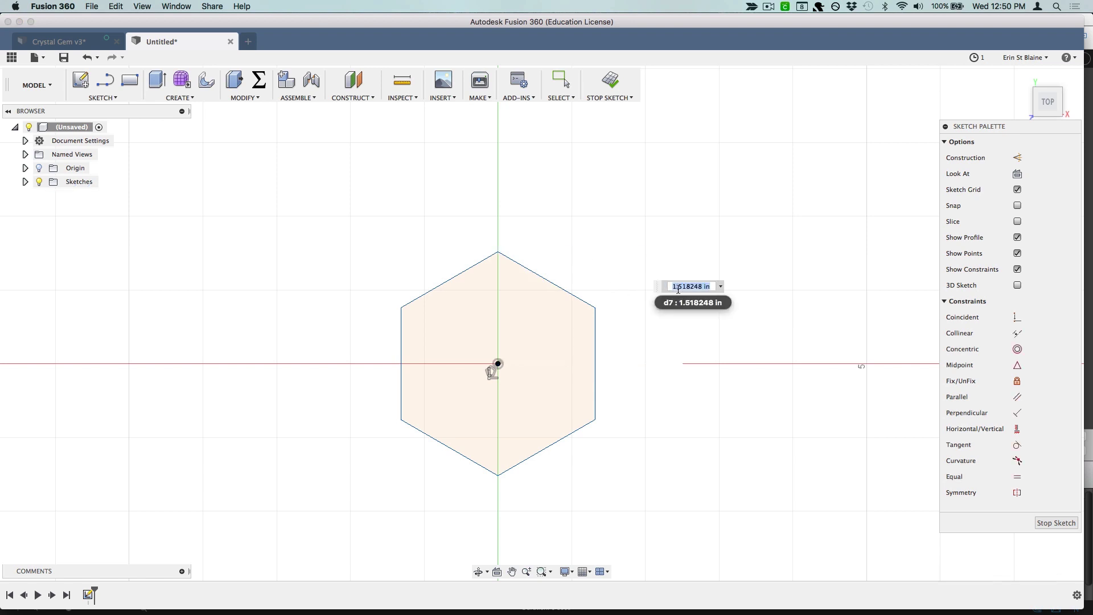
text(bottom)
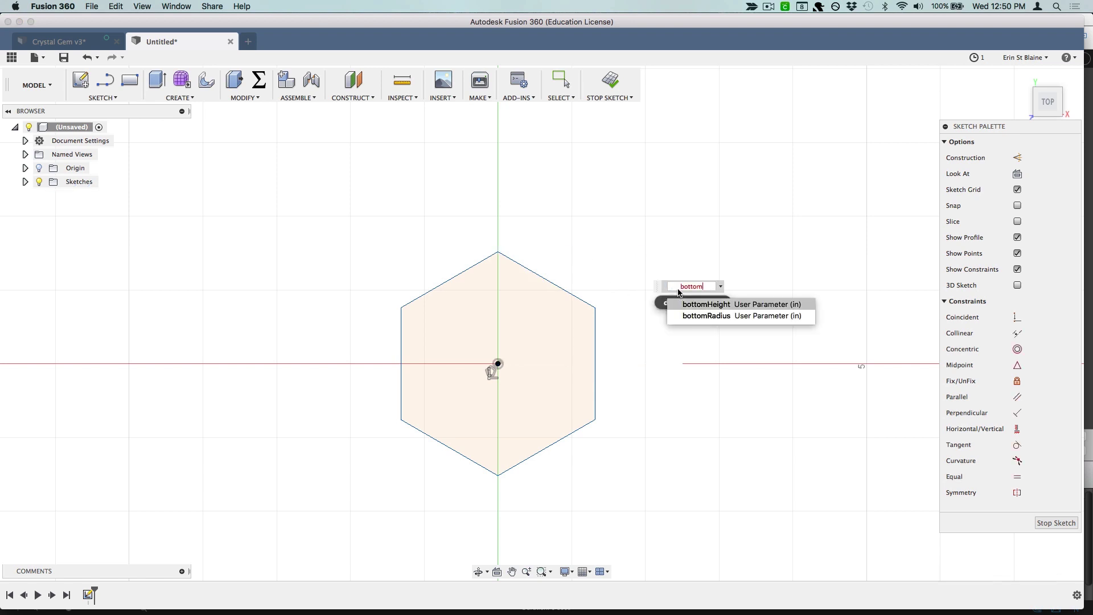
text(Rad)
click(694, 305)
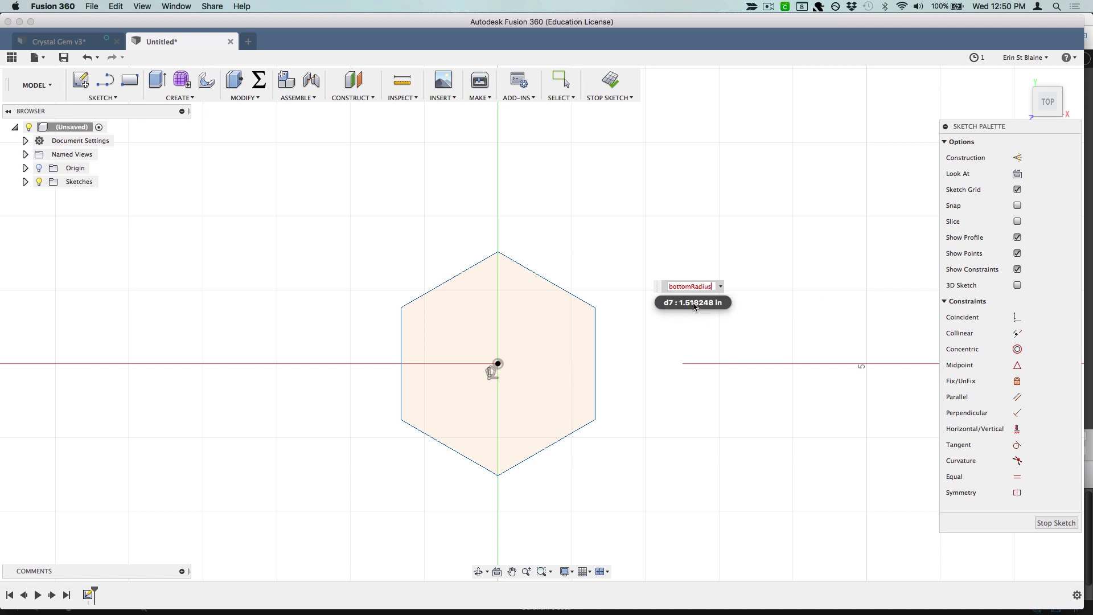
key(Return)
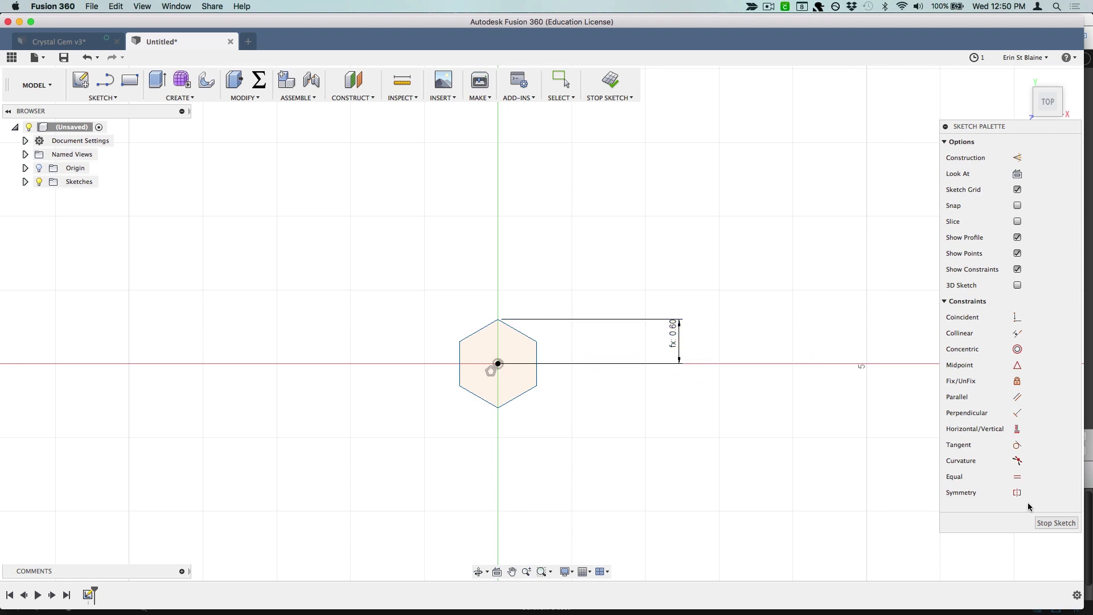
click(1050, 524)
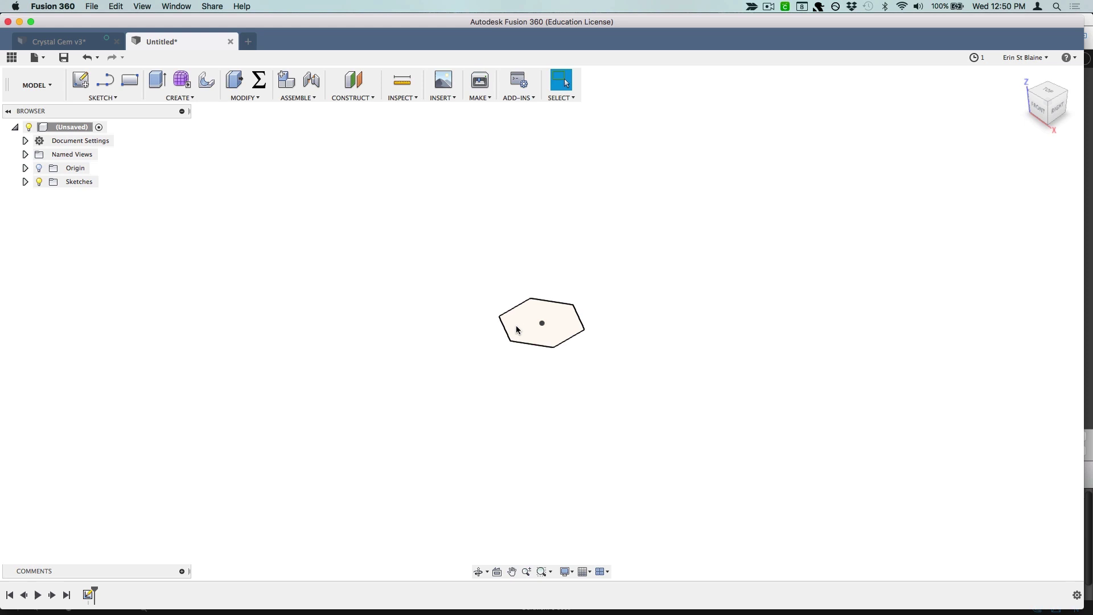
Create a construction plane offset upward from the hexagon profile by the sideHeight parameter
click(1032, 90)
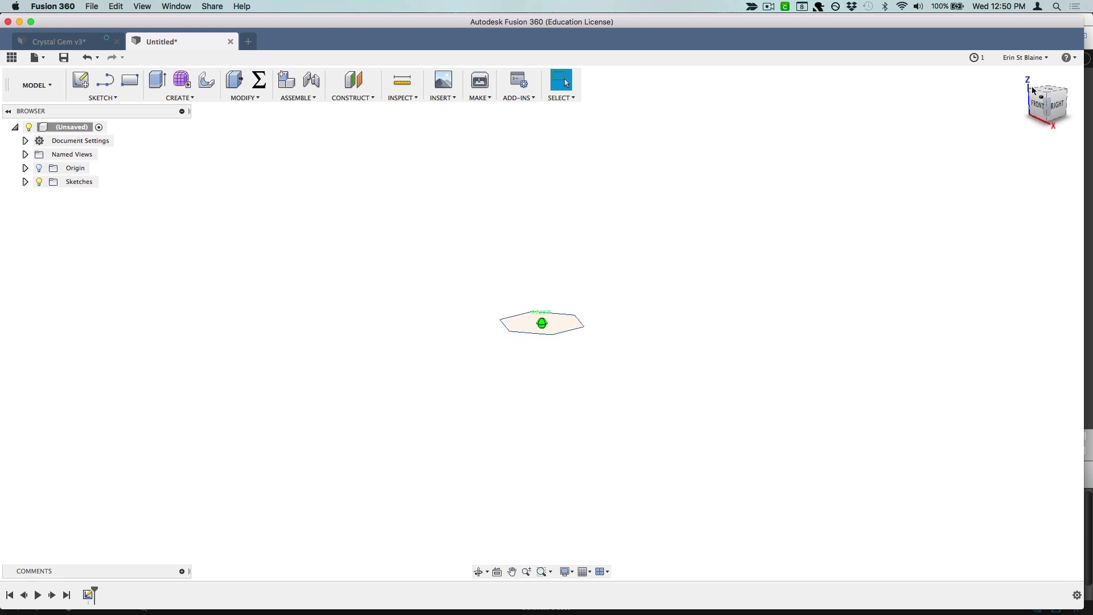
click(359, 99)
click(354, 108)
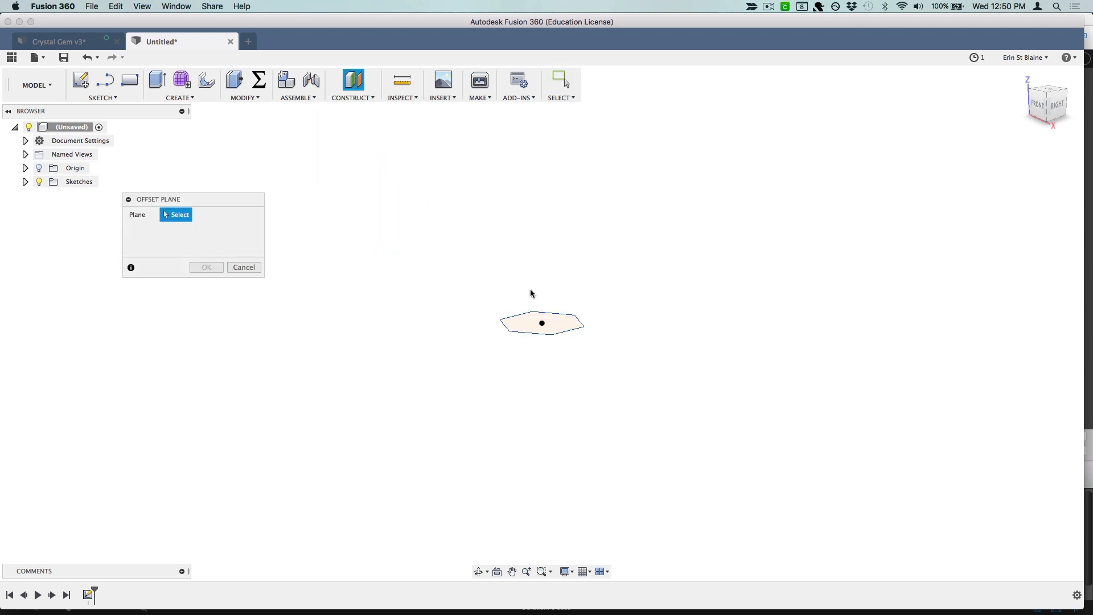
click(520, 329)
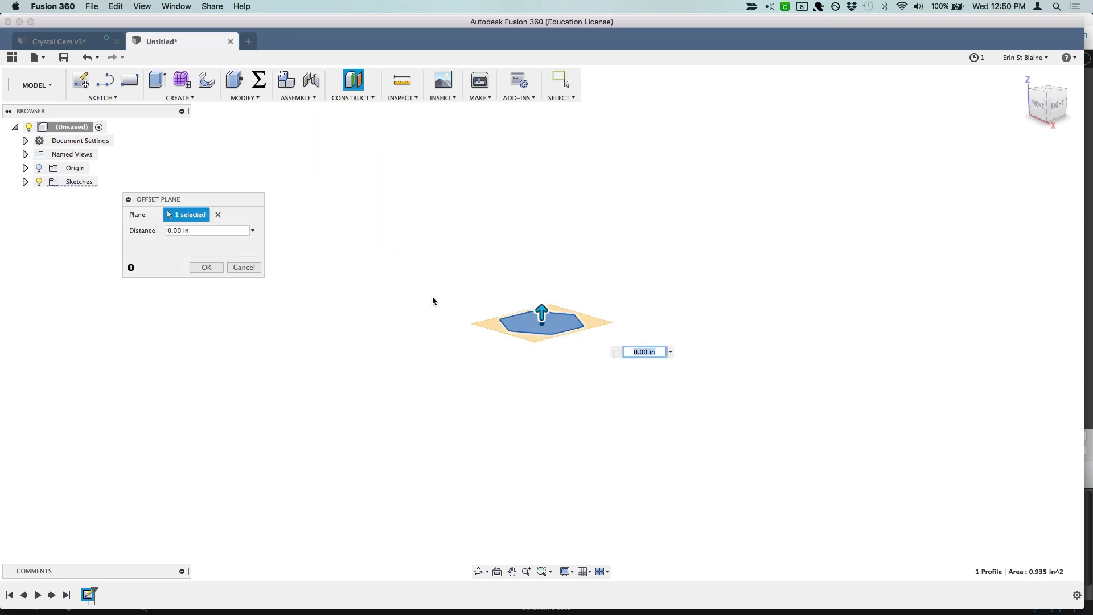
click(193, 230)
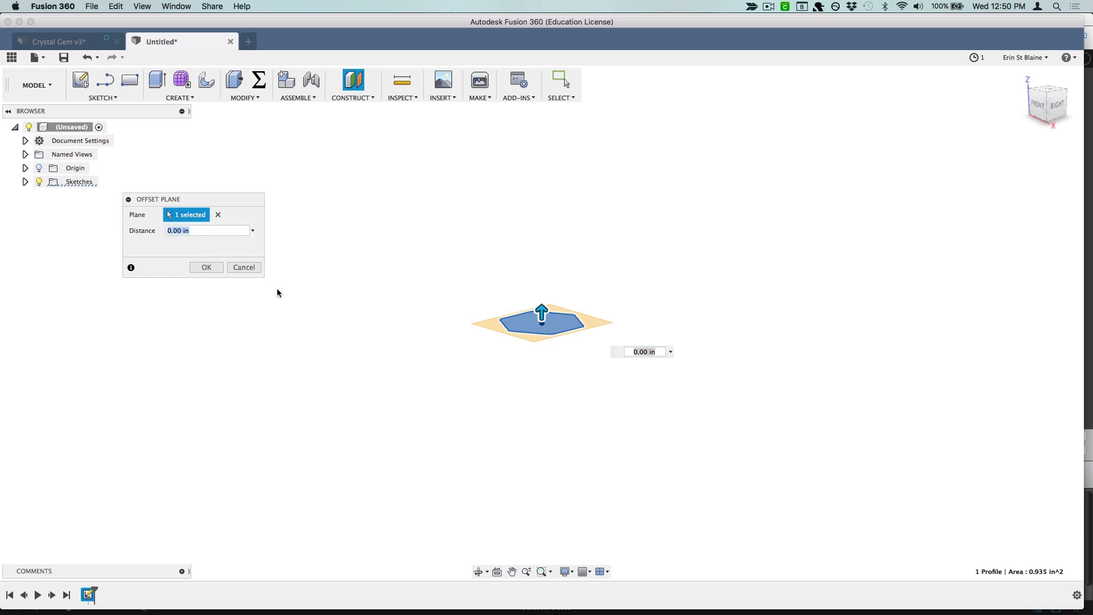
text(sideheight)
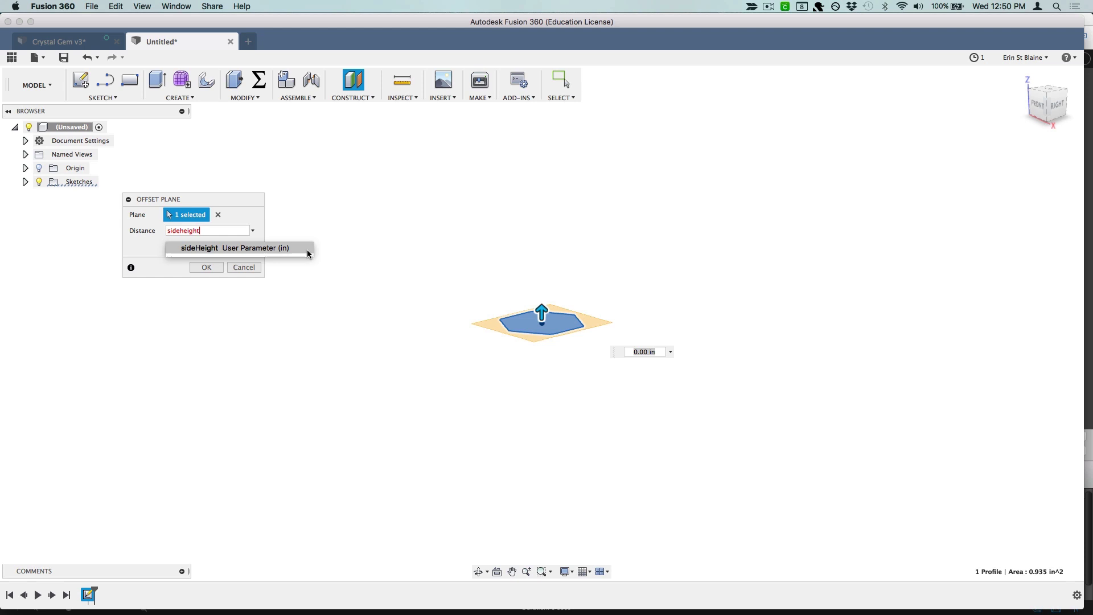
click(254, 247)
click(205, 267)
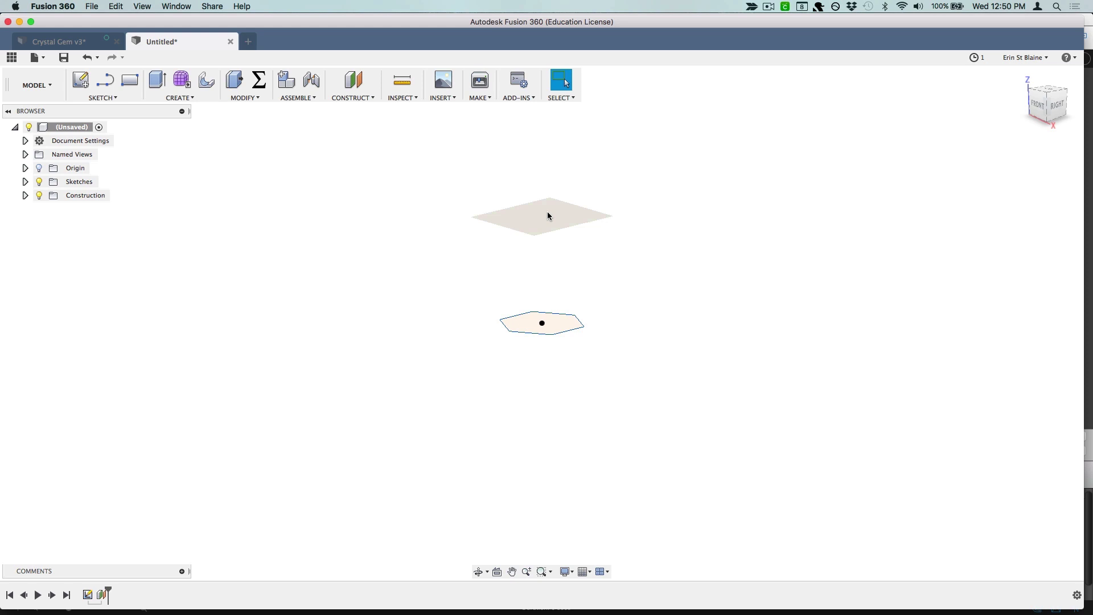
Sketch a six-sided inscribed polygon on the offset plane, centred on the origin, larger than the lower hexagon and with a vertex on the vertical axis
click(546, 218)
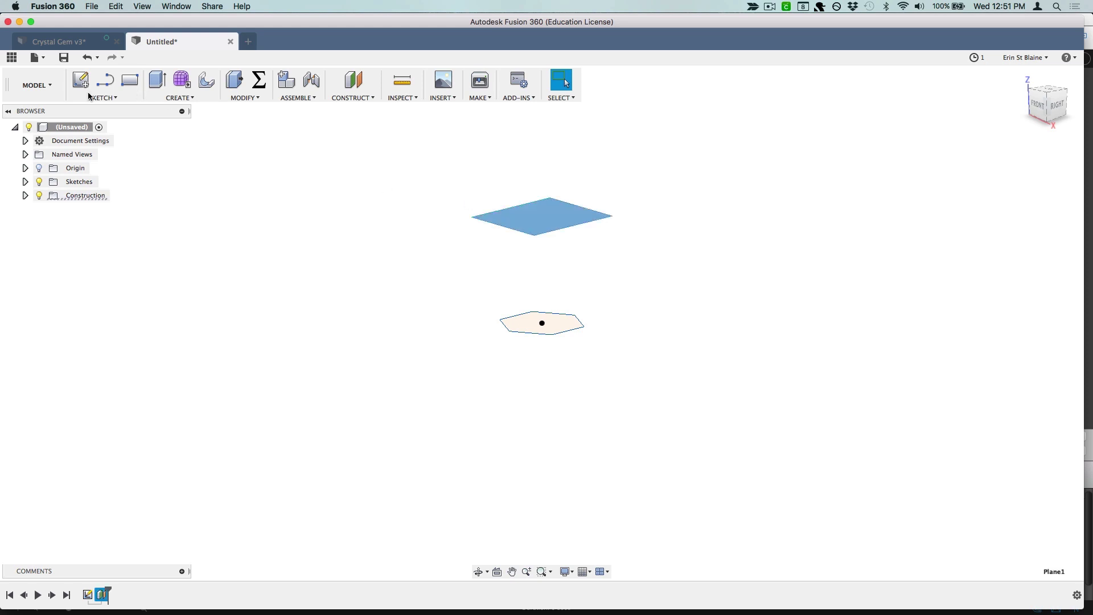
click(102, 97)
click(96, 116)
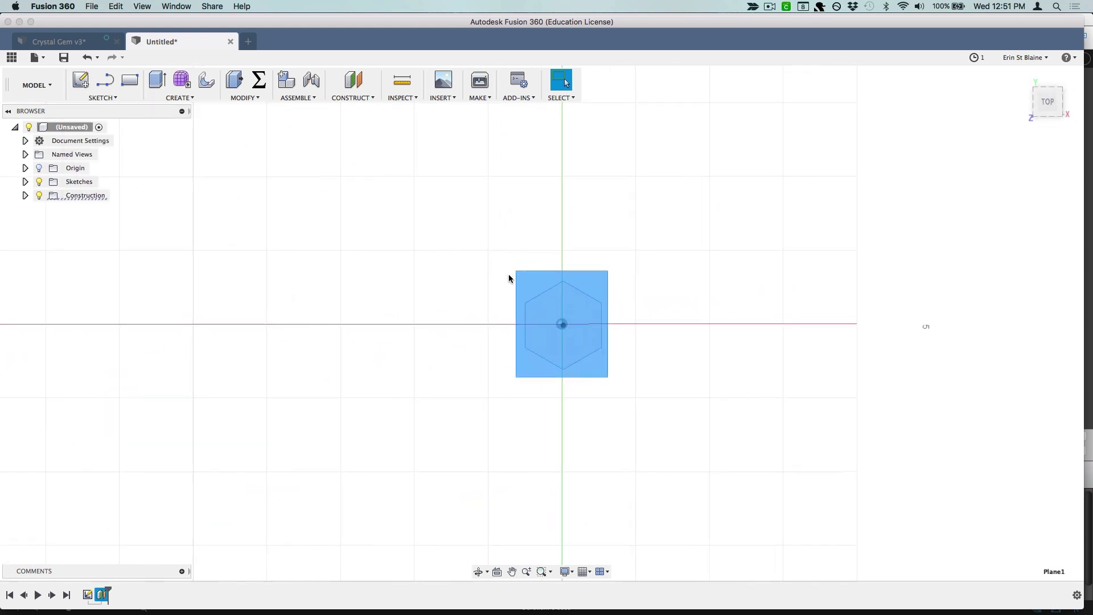
click(563, 327)
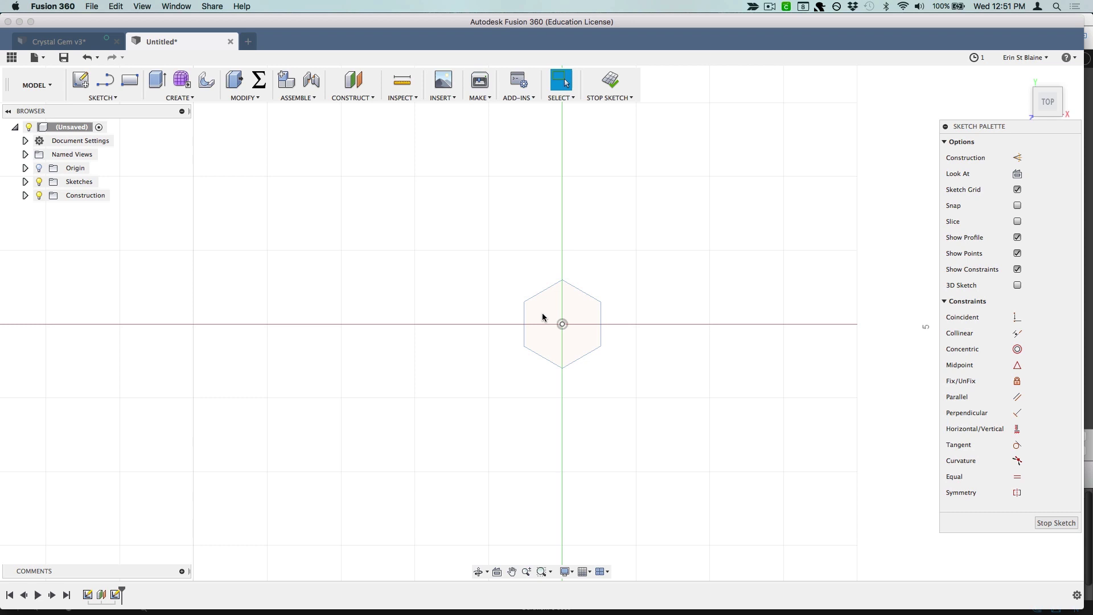
click(88, 100)
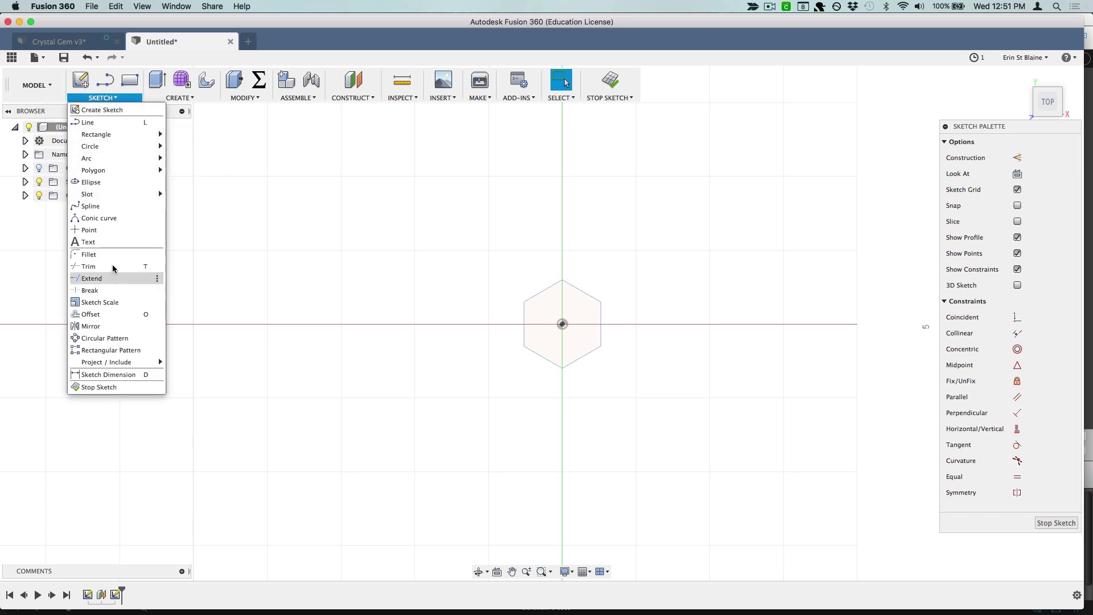
mouse_move(105, 172)
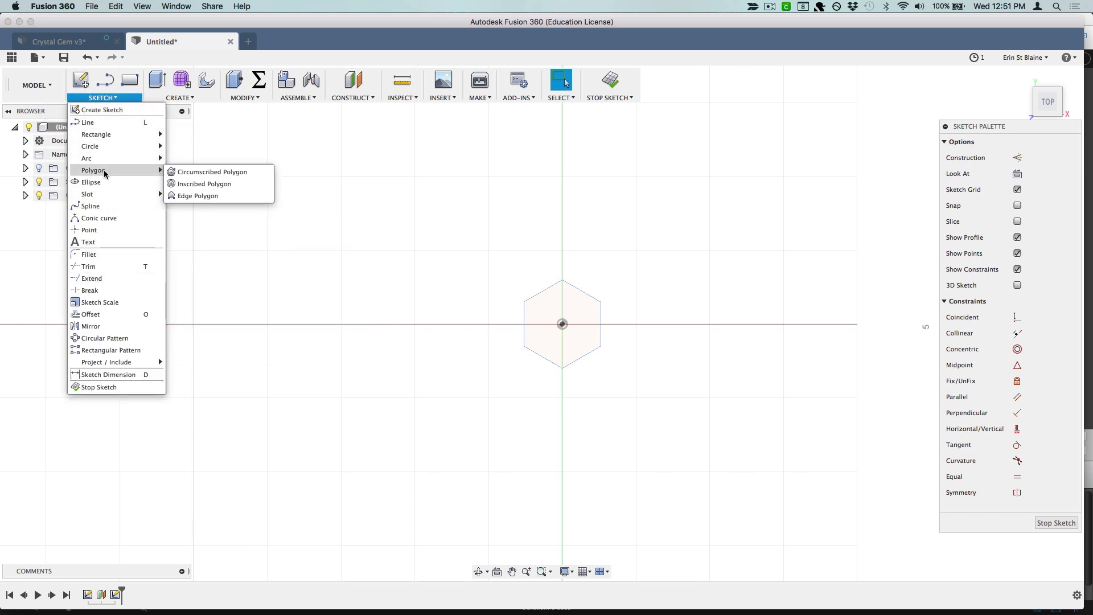
click(199, 183)
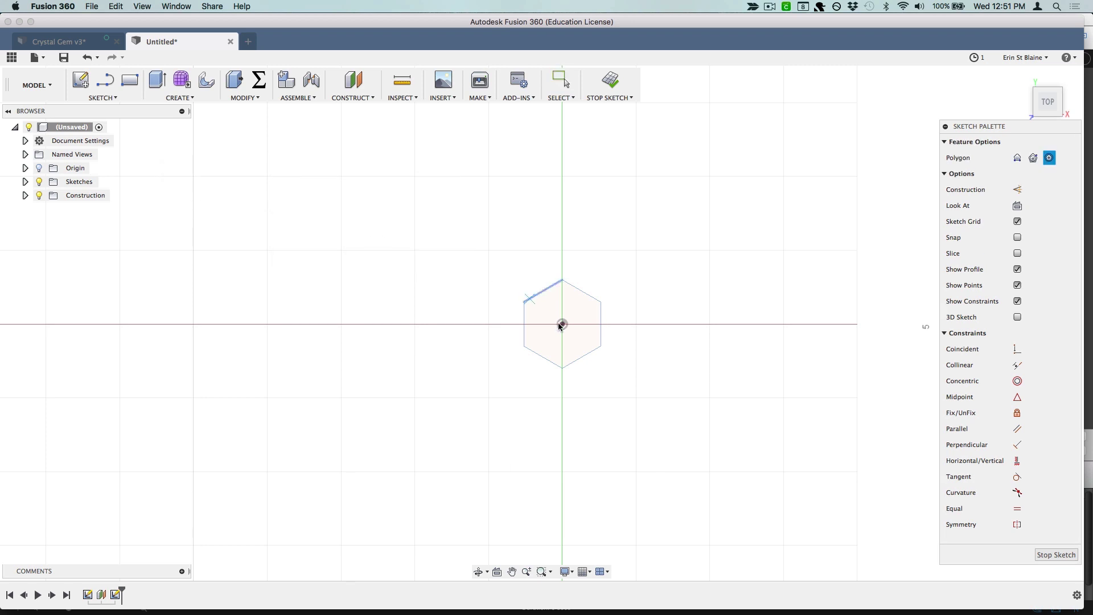
drag(1049, 103, 1035, 61)
click(1048, 93)
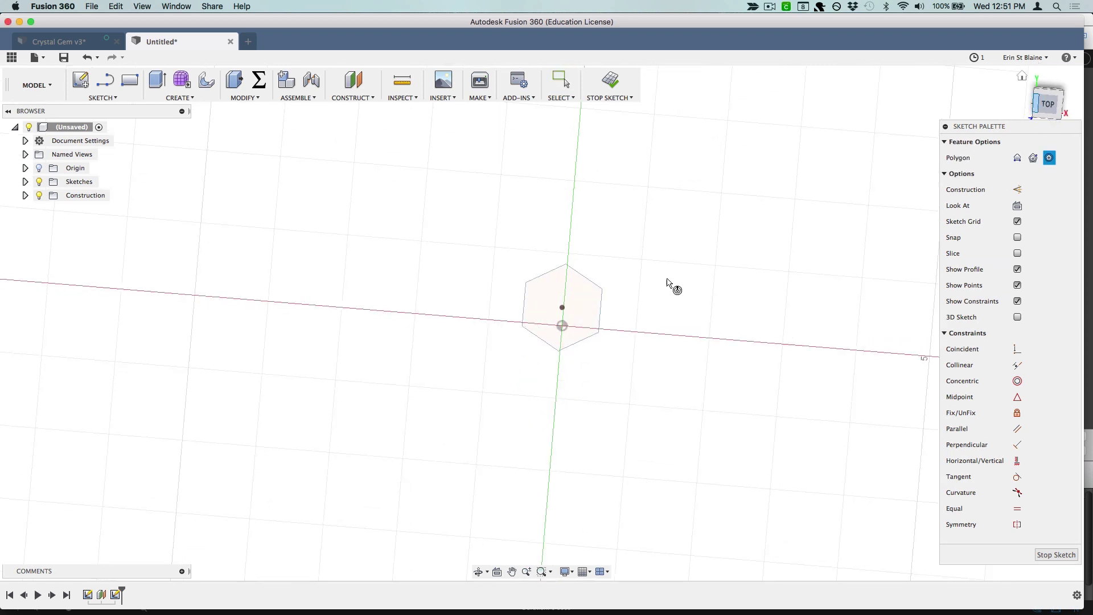
click(562, 326)
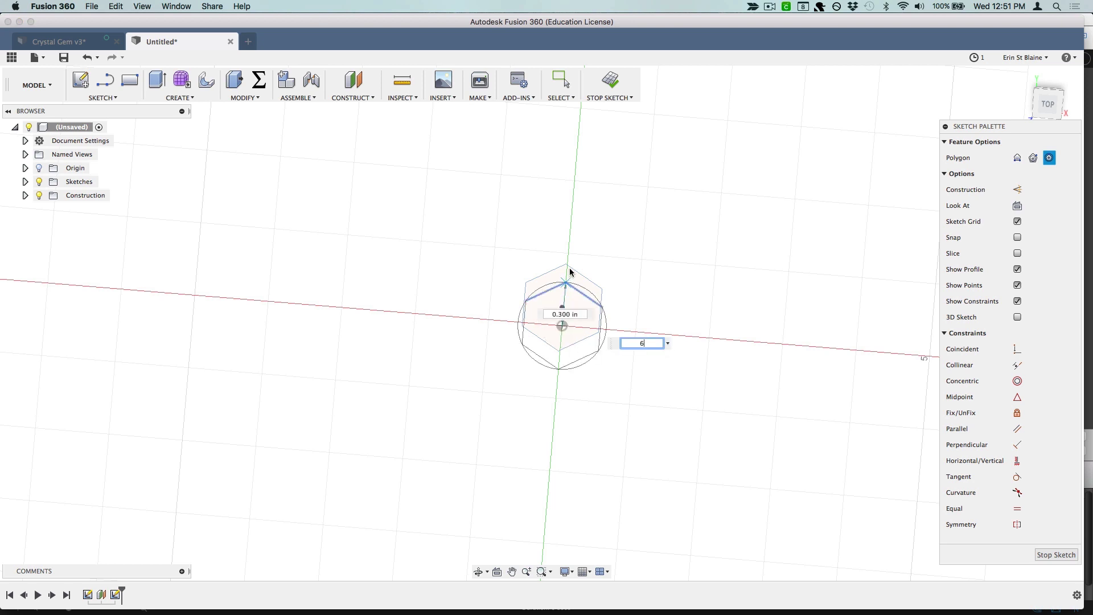
click(571, 244)
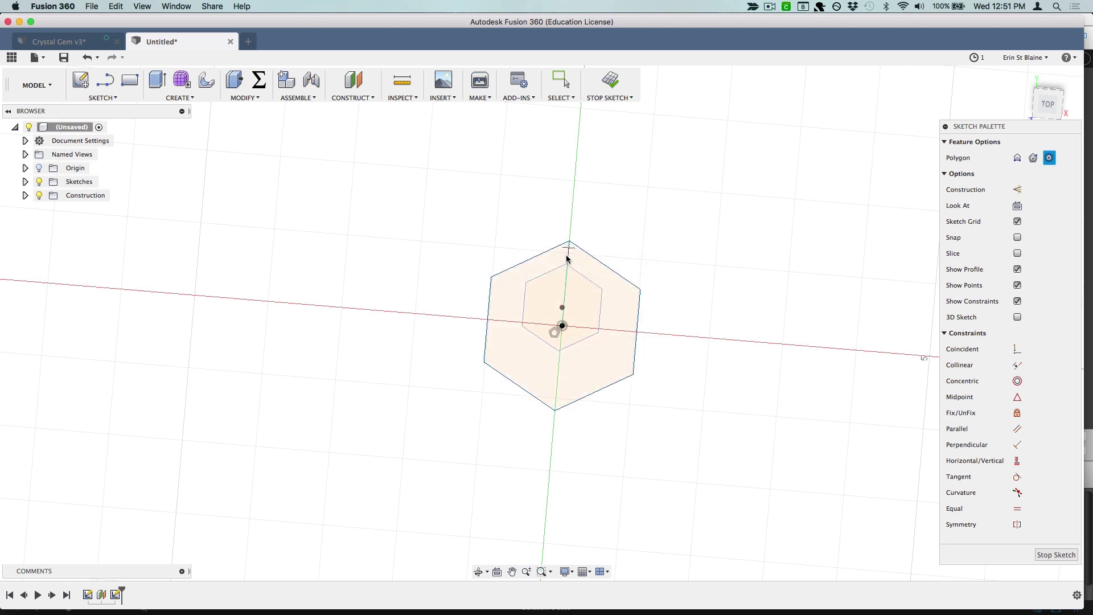
Dimension the distance from the origin to the larger hexagon's upper vertex as topRadius, and finish the sketch
key(d)
click(563, 327)
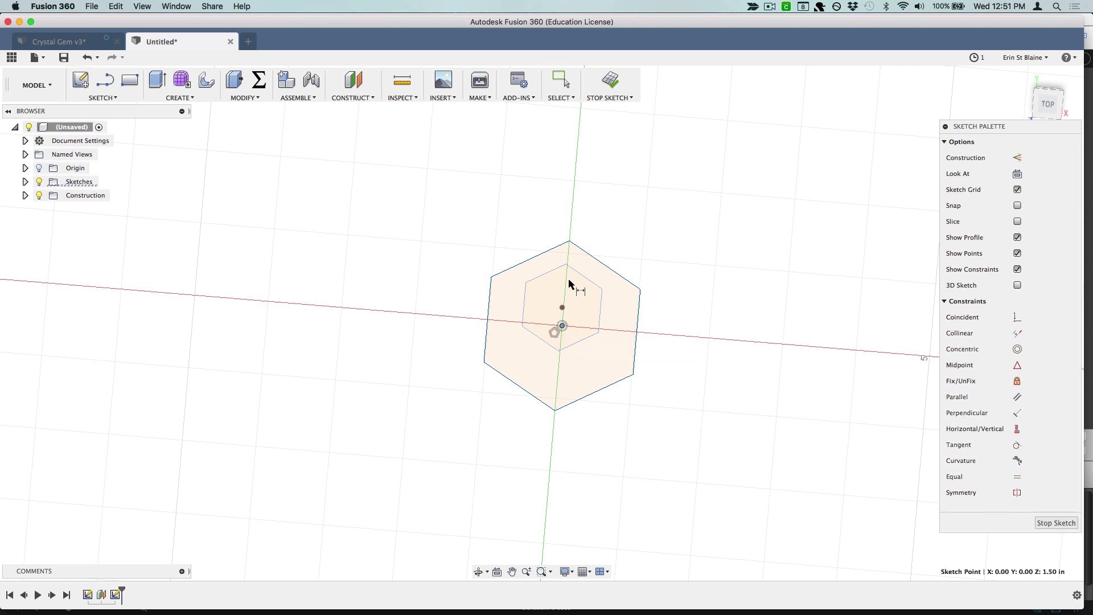
click(569, 244)
click(692, 280)
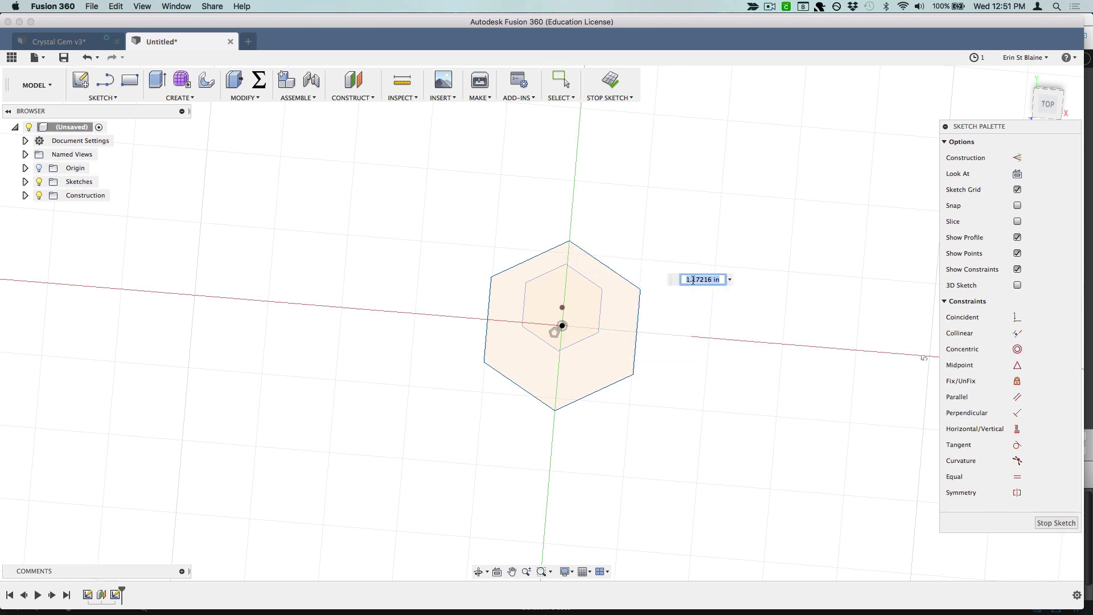
text(topR)
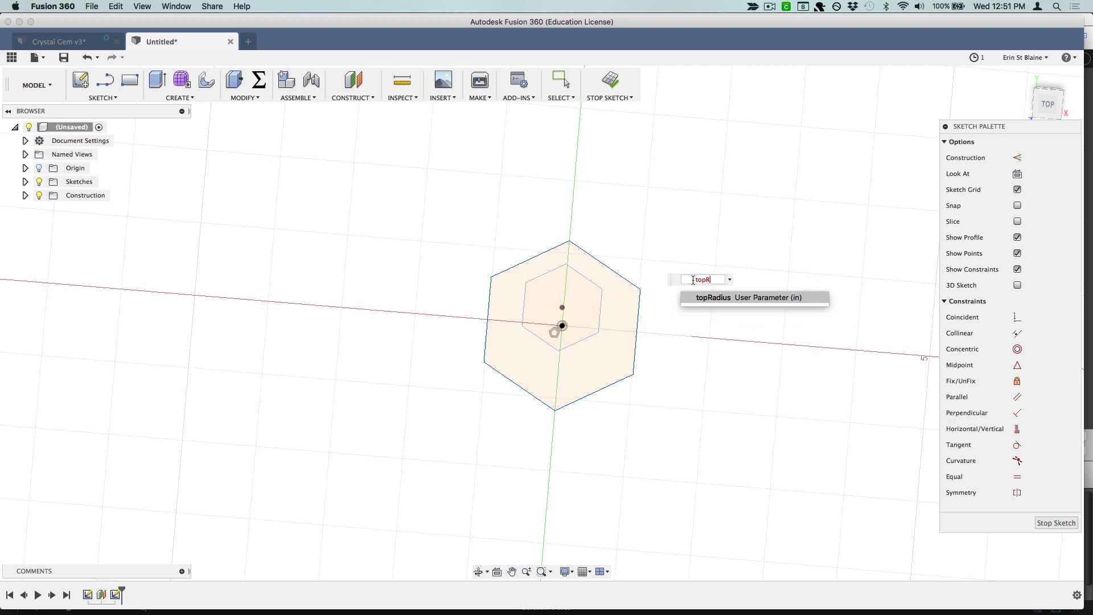
text(adius)
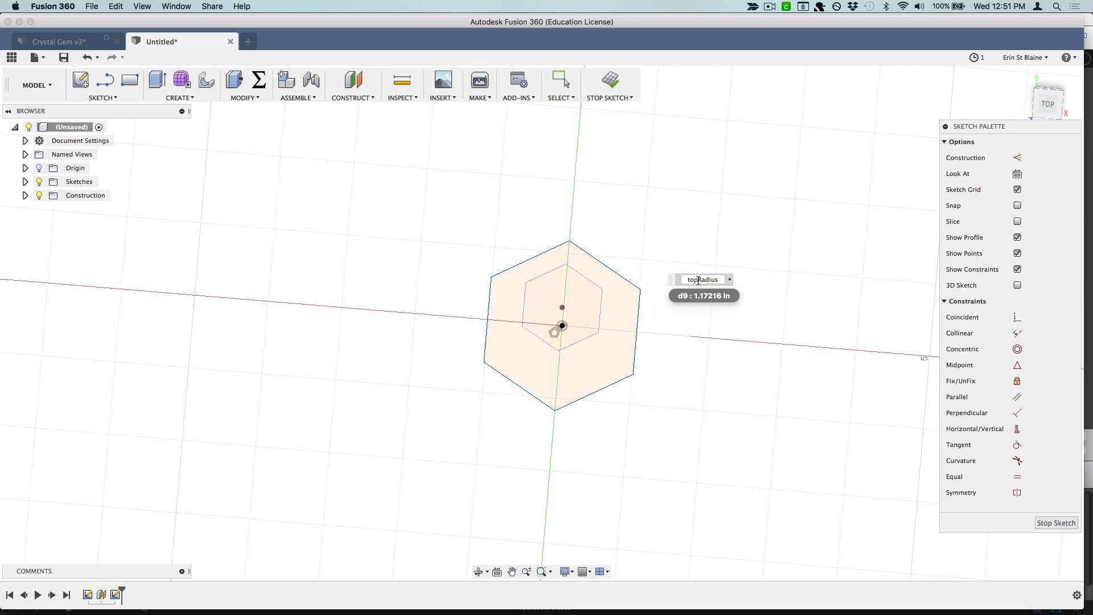
key(Return)
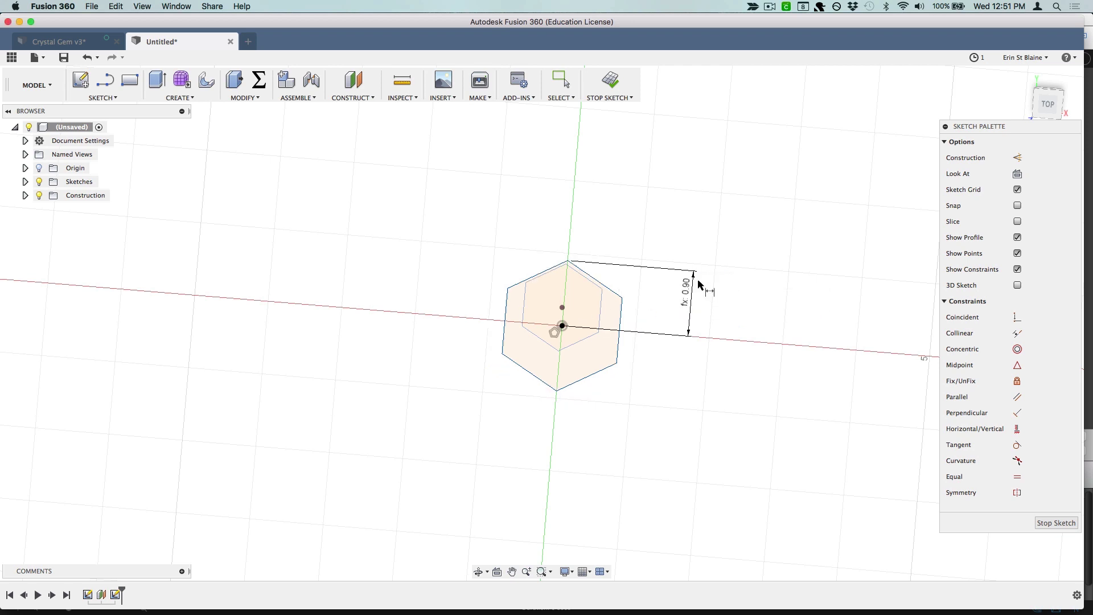
click(1044, 523)
On the front vertical origin plane, sketch a vertical line about 2.74 in long through both hexagon centres, extending above the upper and below the lower hexagon
mouse_move(1048, 102)
mouse_down()
mouse_move(1039, 68)
mouse_move(1042, 550)
mouse_move(1039, 319)
mouse_up()
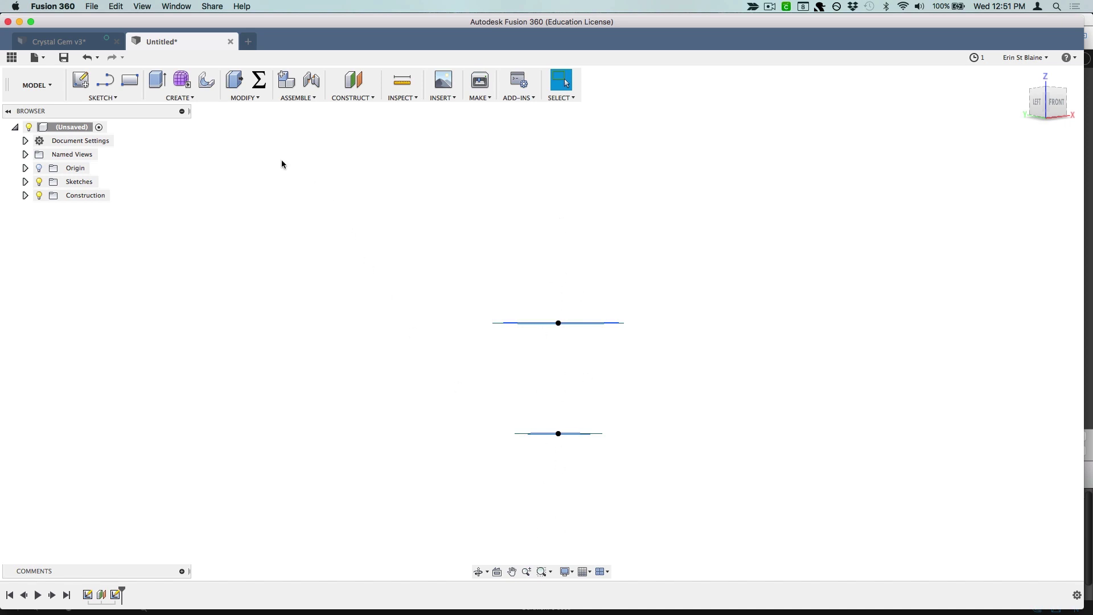
click(104, 98)
click(103, 109)
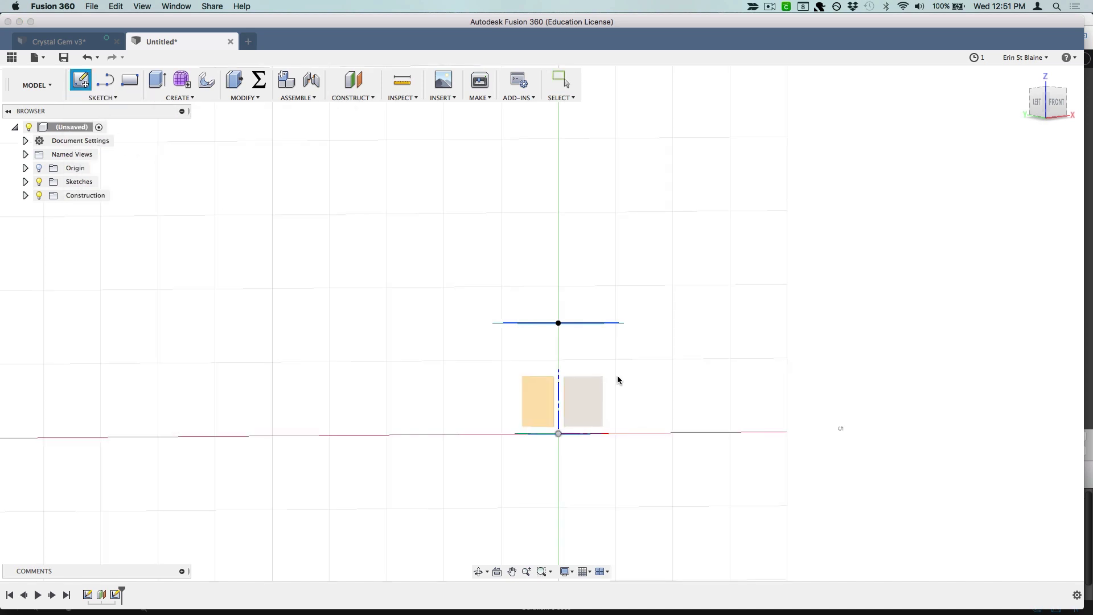
click(1066, 87)
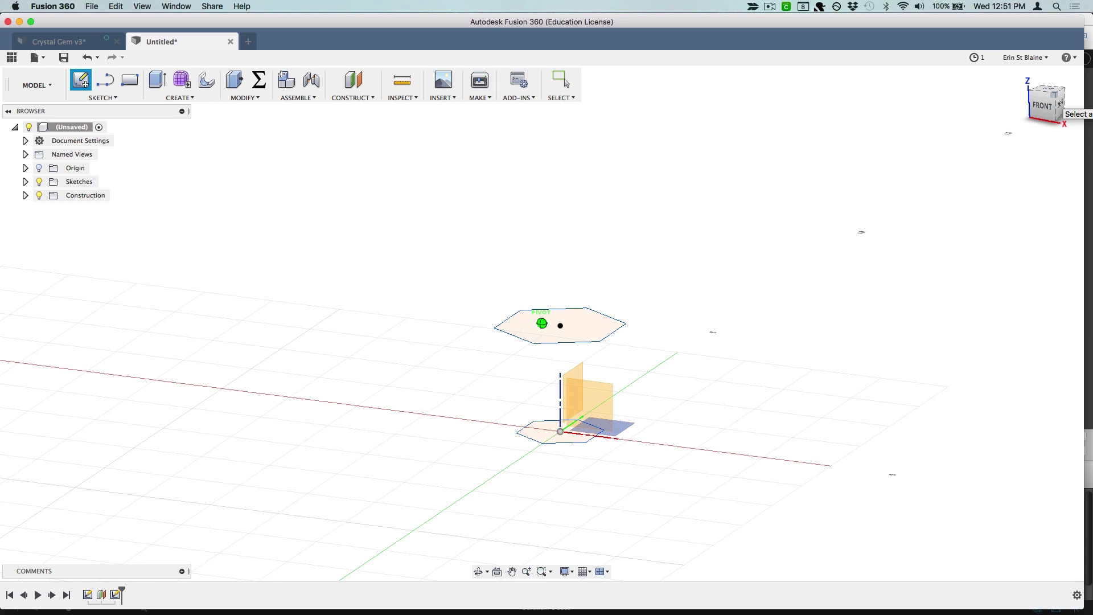
click(581, 403)
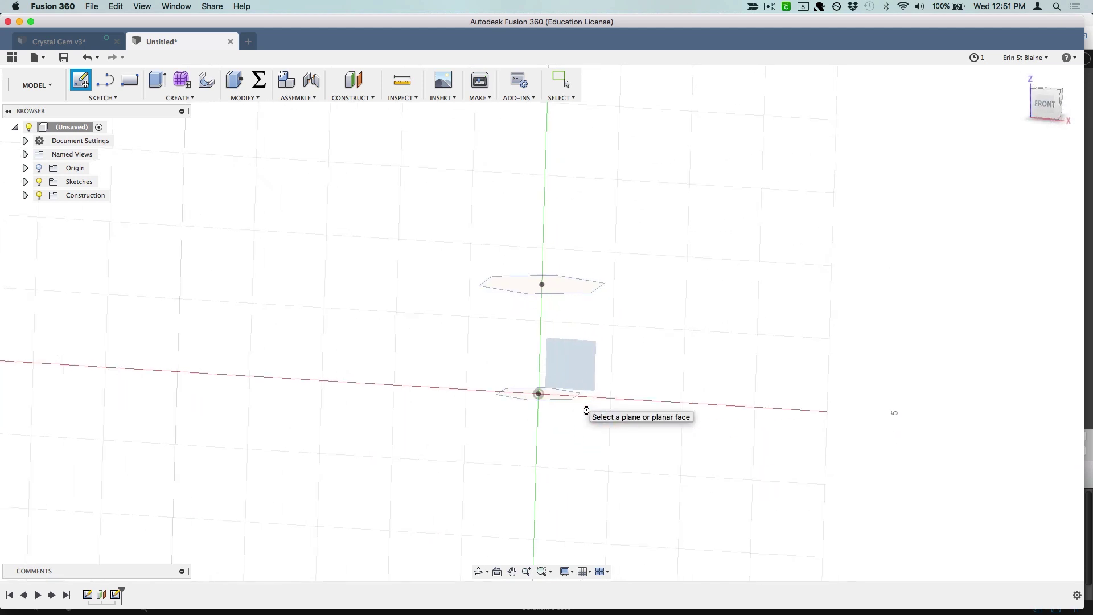
click(102, 98)
click(87, 123)
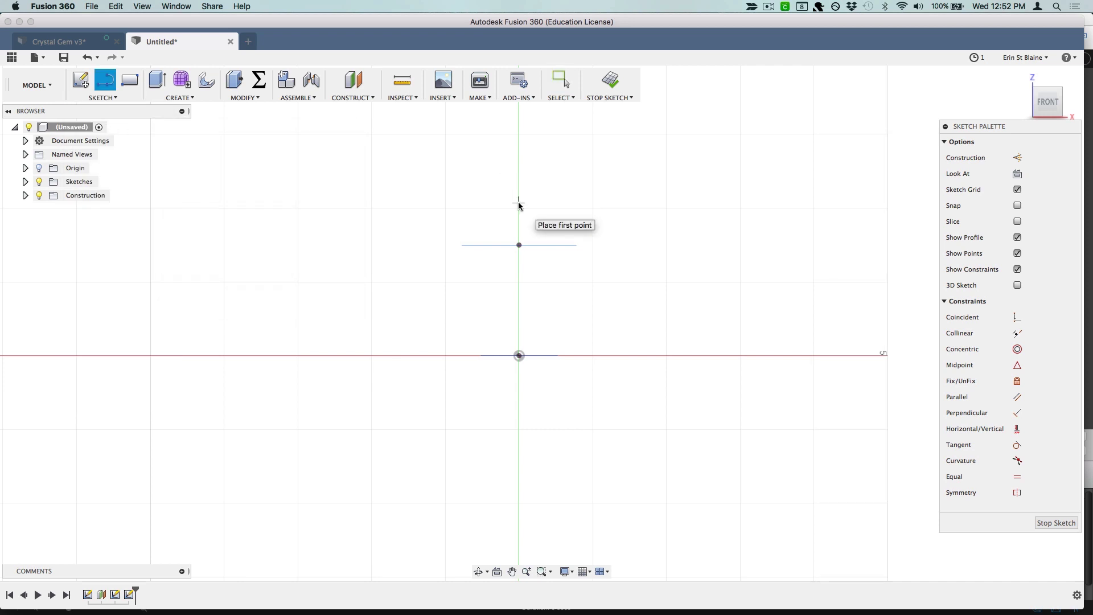
drag(519, 203, 517, 405)
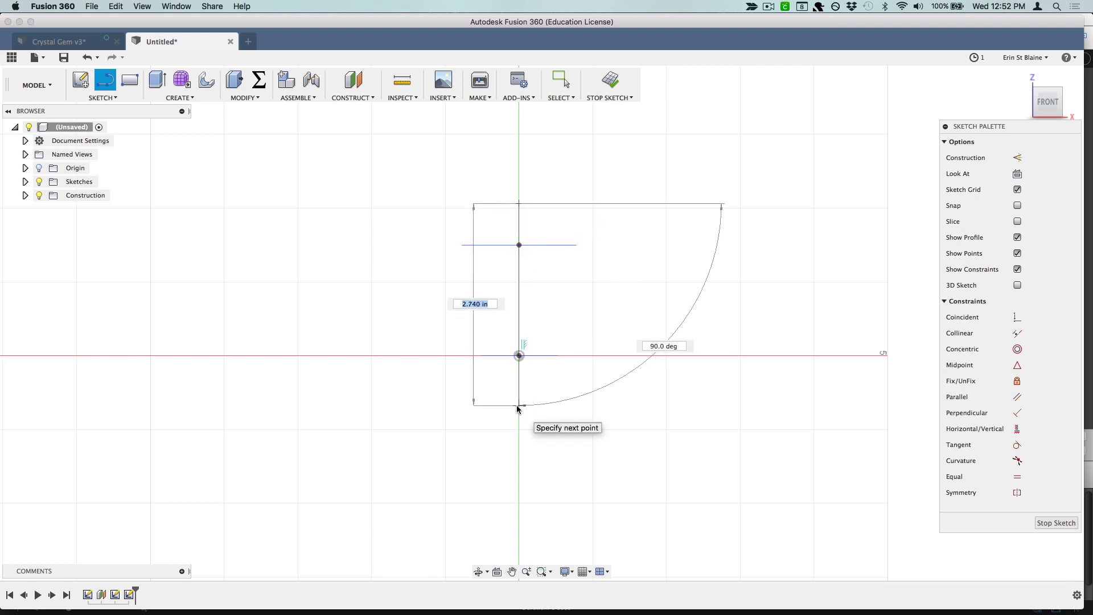
click(519, 405)
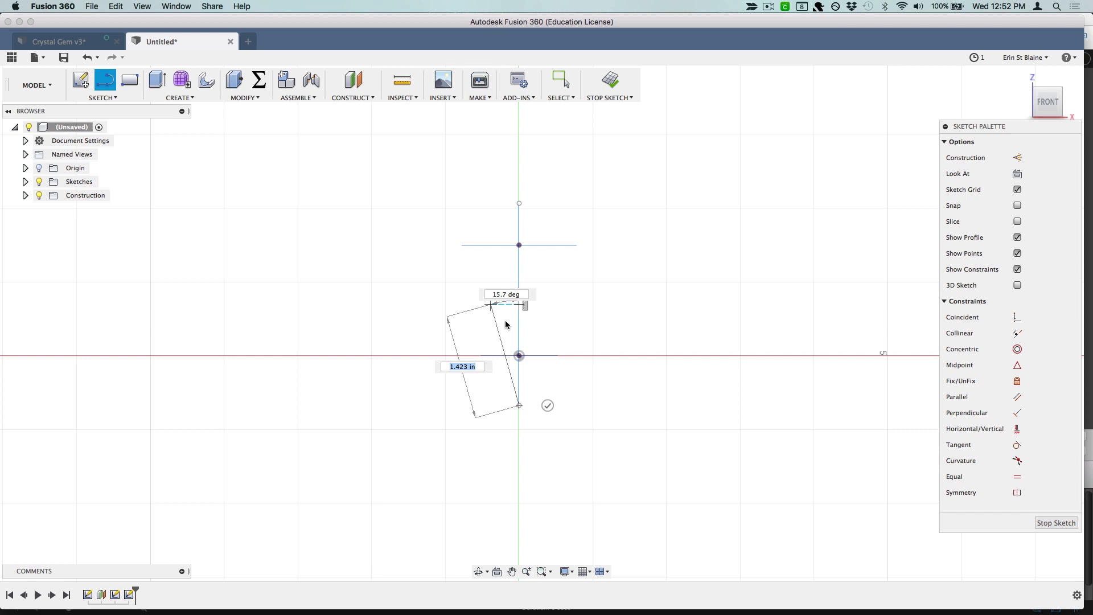
key(Escape)
Try a dimension on the full length of the vertical line, and undo it
key(d)
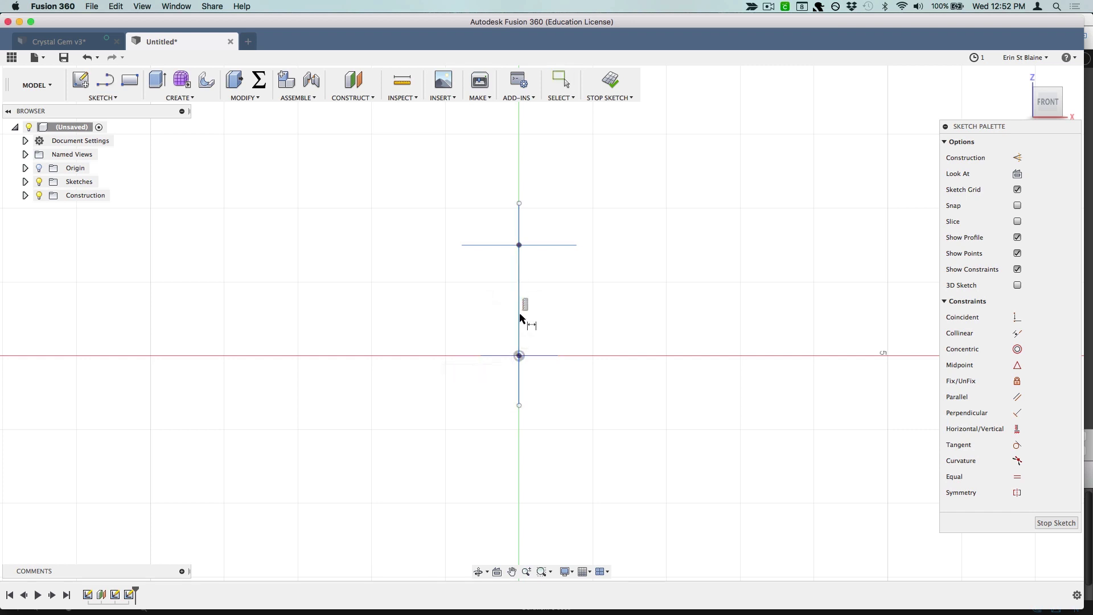
click(519, 314)
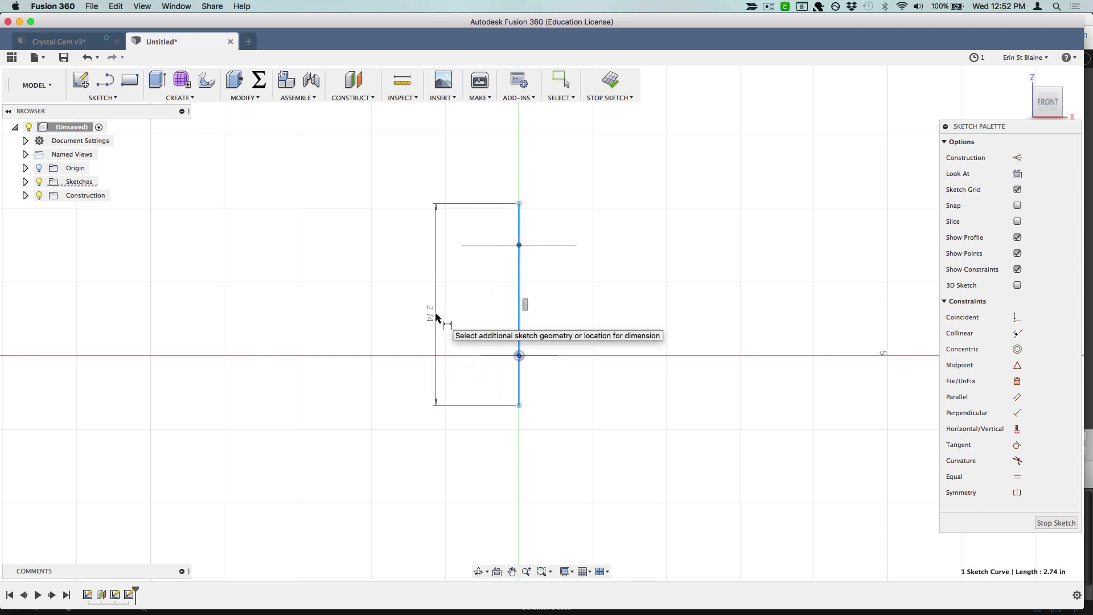
click(435, 315)
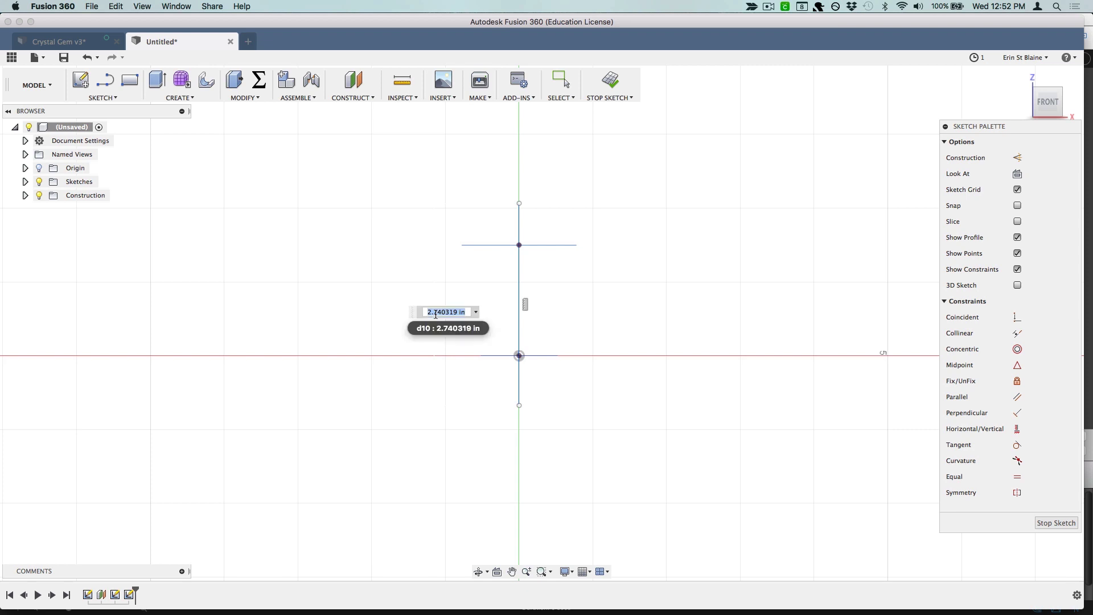
key(Return)
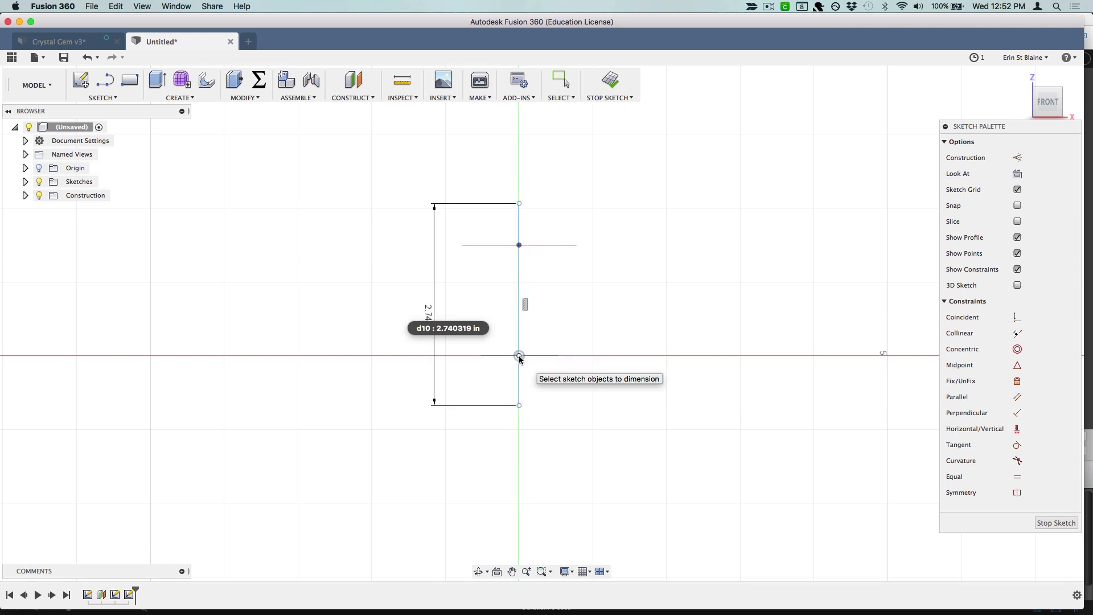
key(Escape)
key(super+z)
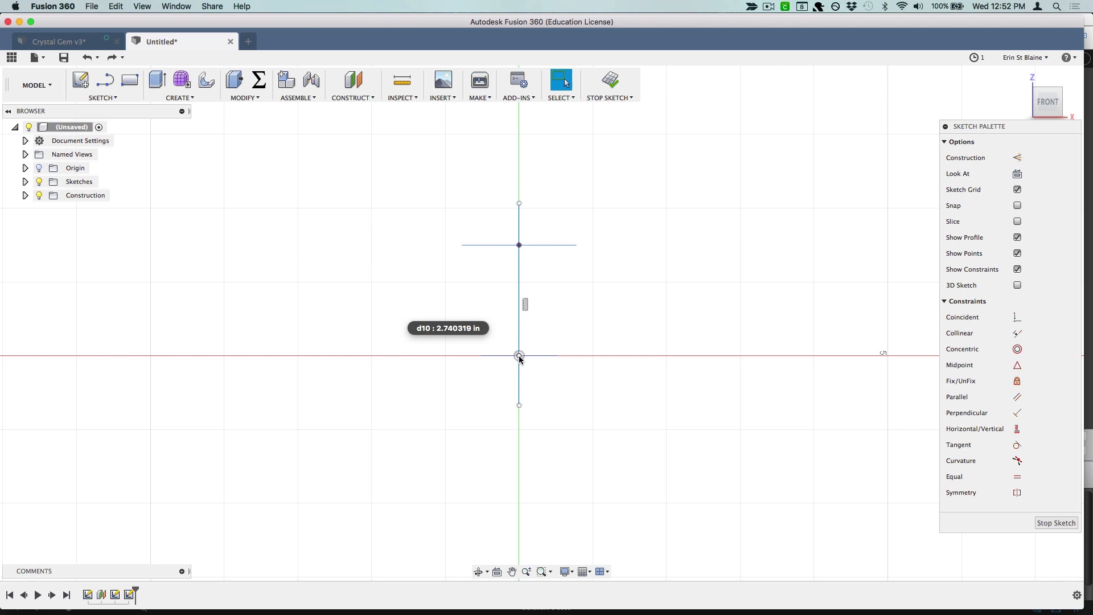
Dimension the distance from the origin to the vertical line's lower endpoint with the bottomHeight parameter
click(520, 356)
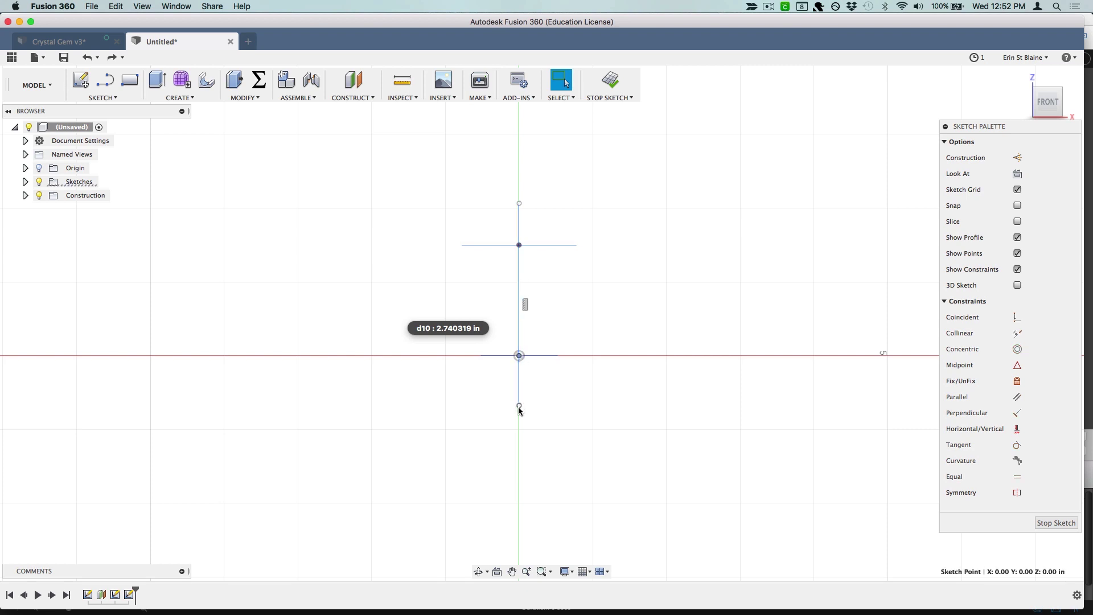
key(d)
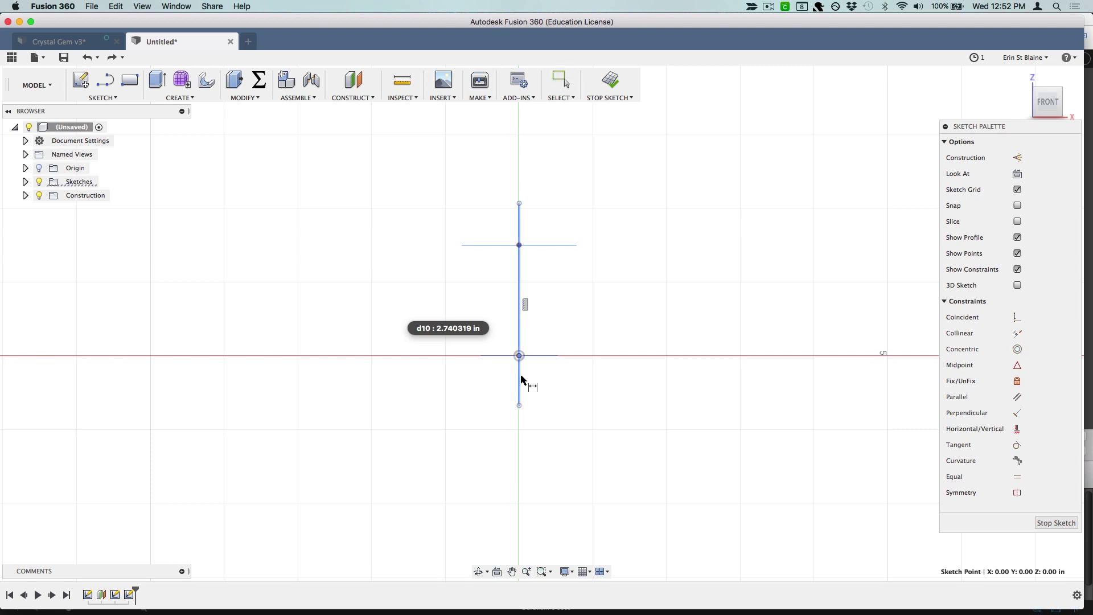
click(516, 357)
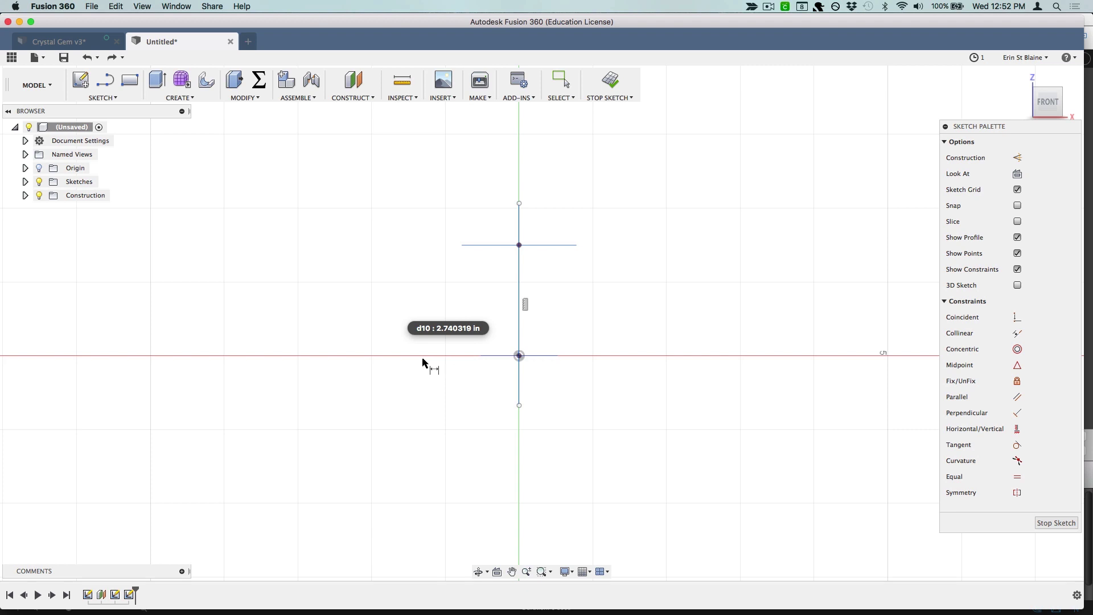
click(519, 357)
scroll(598, 389, up, 5)
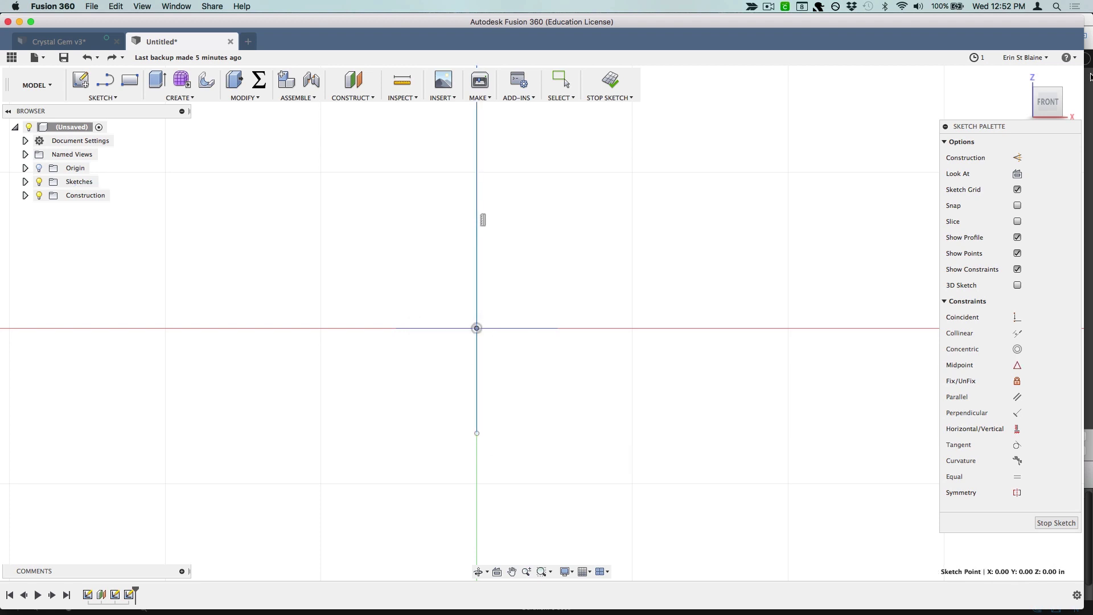
shift+middle_drag(542, 322, 541, 323)
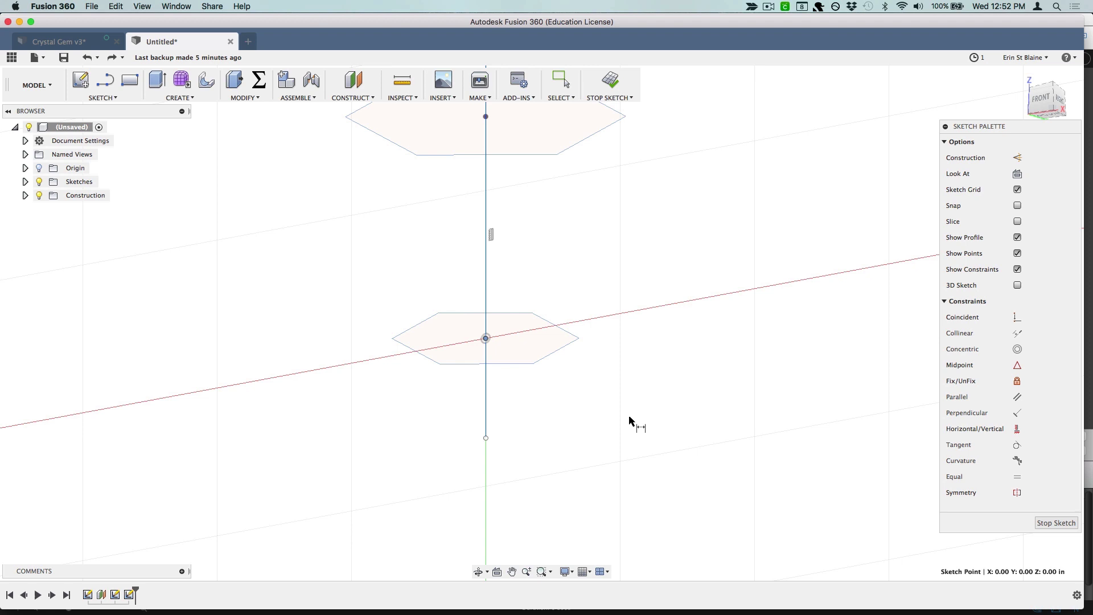
click(486, 438)
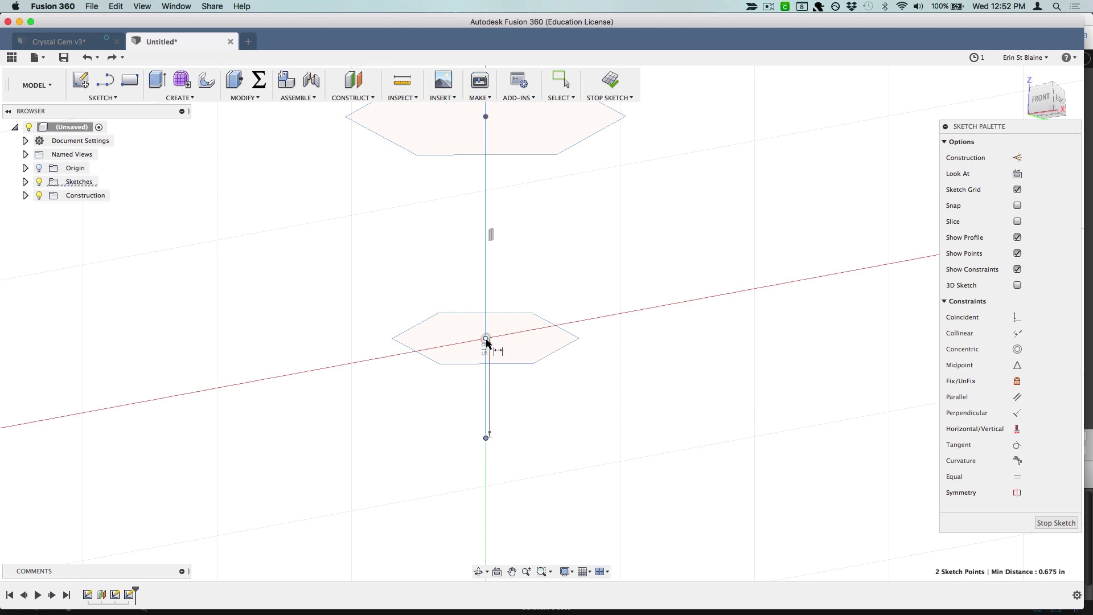
click(485, 339)
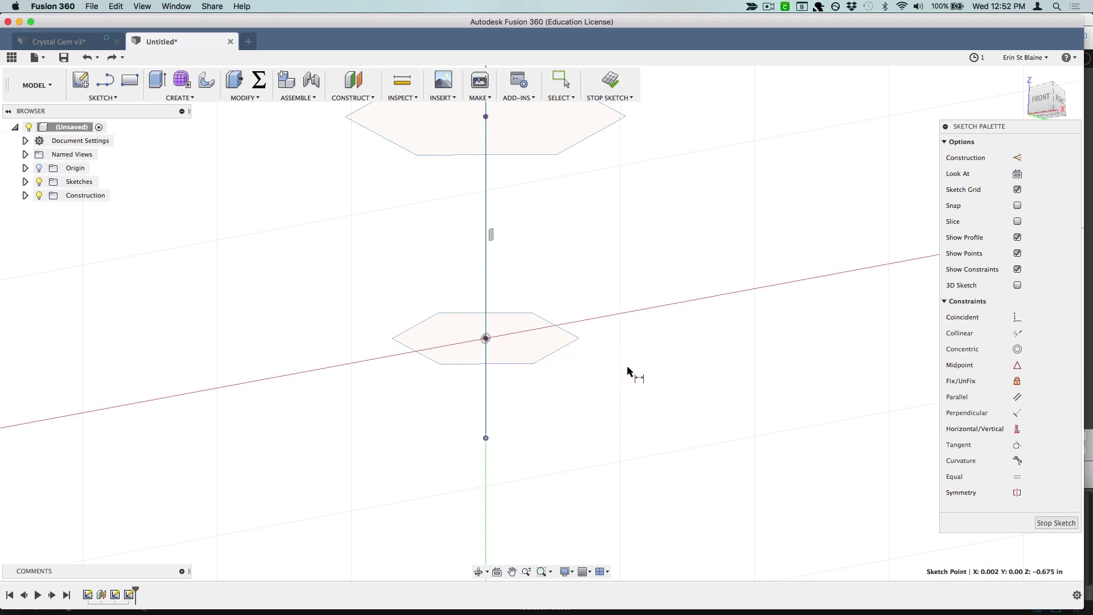
click(485, 339)
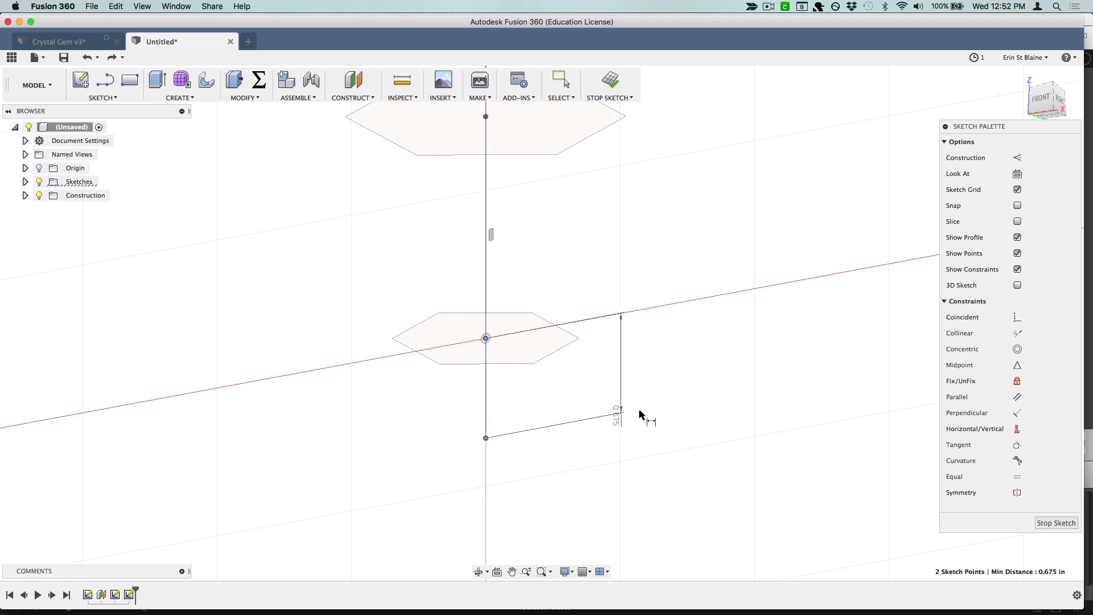
click(653, 404)
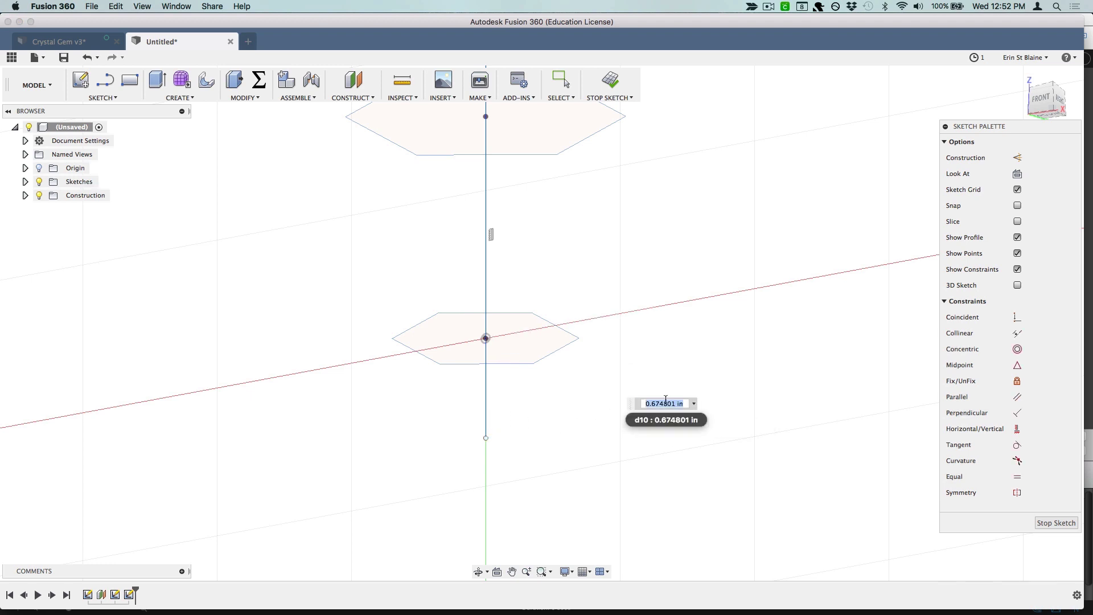
text(b)
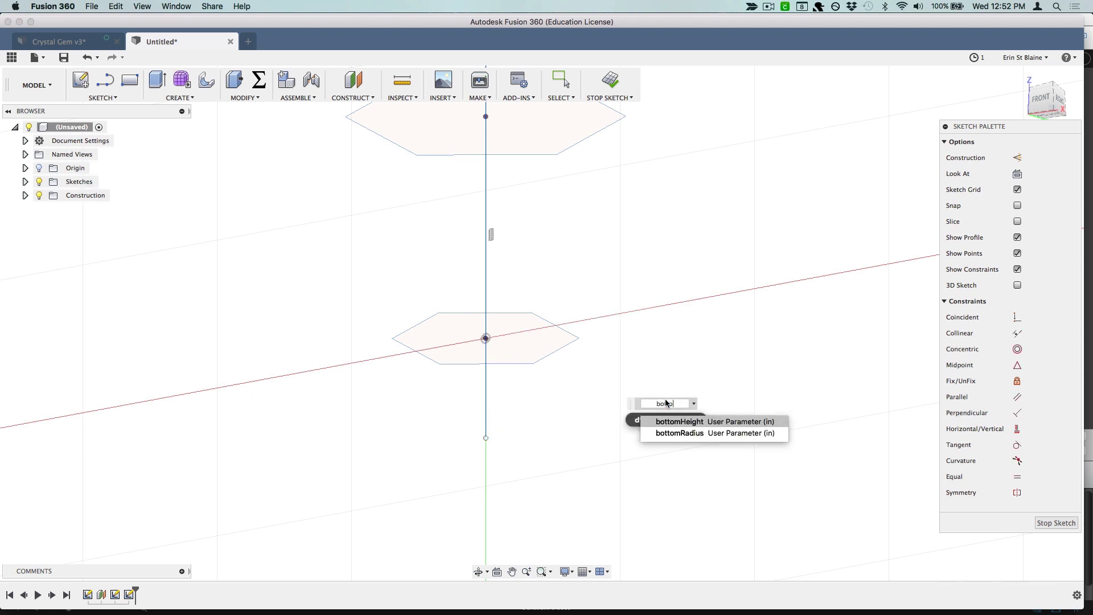
text(otto)
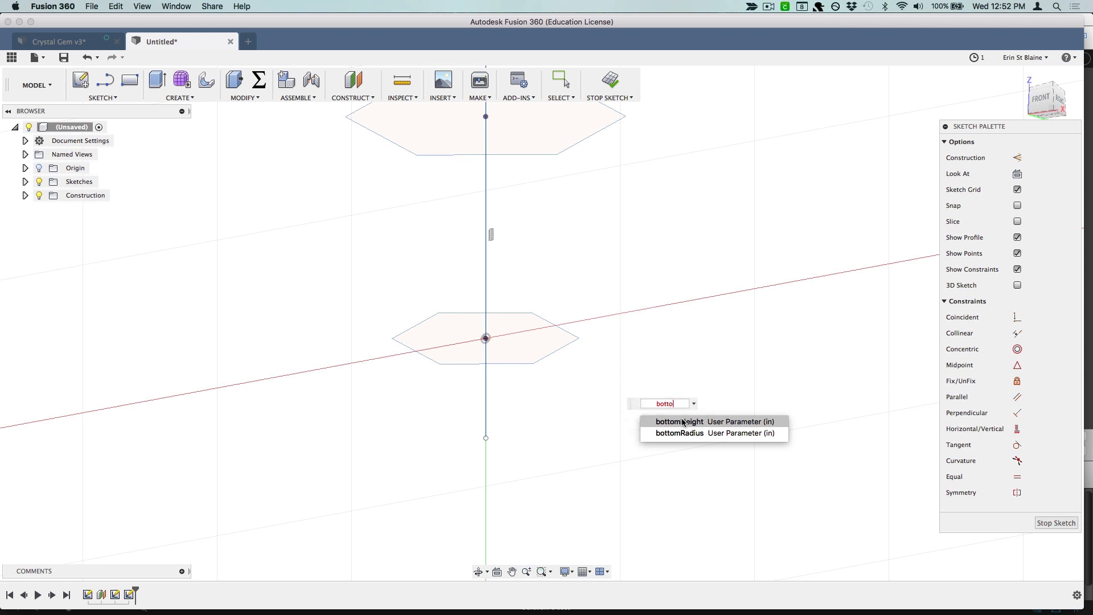
click(682, 421)
key(Return)
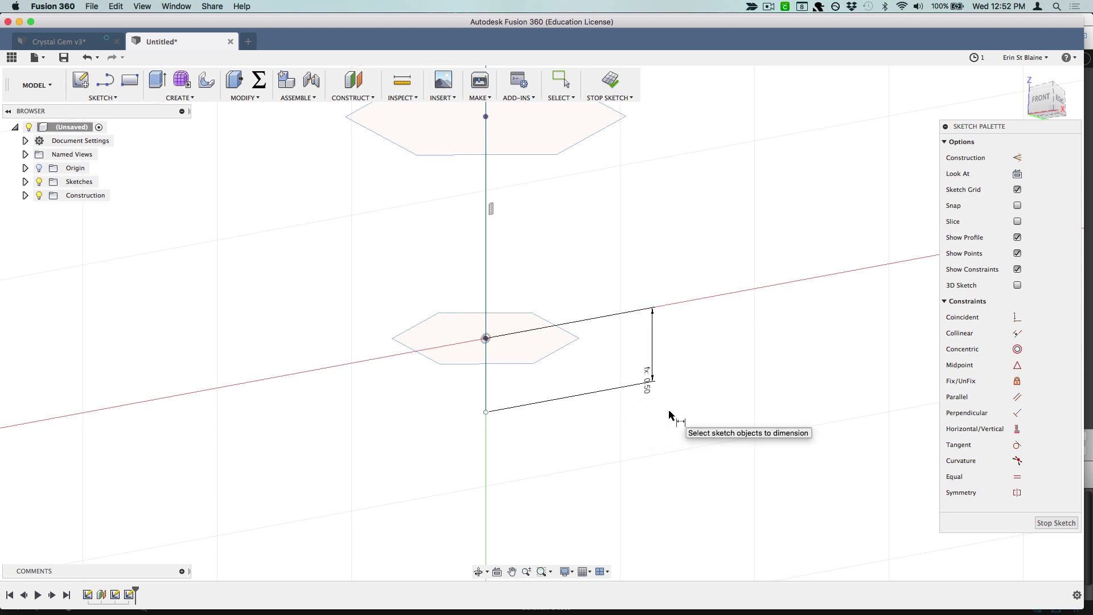
click(486, 339)
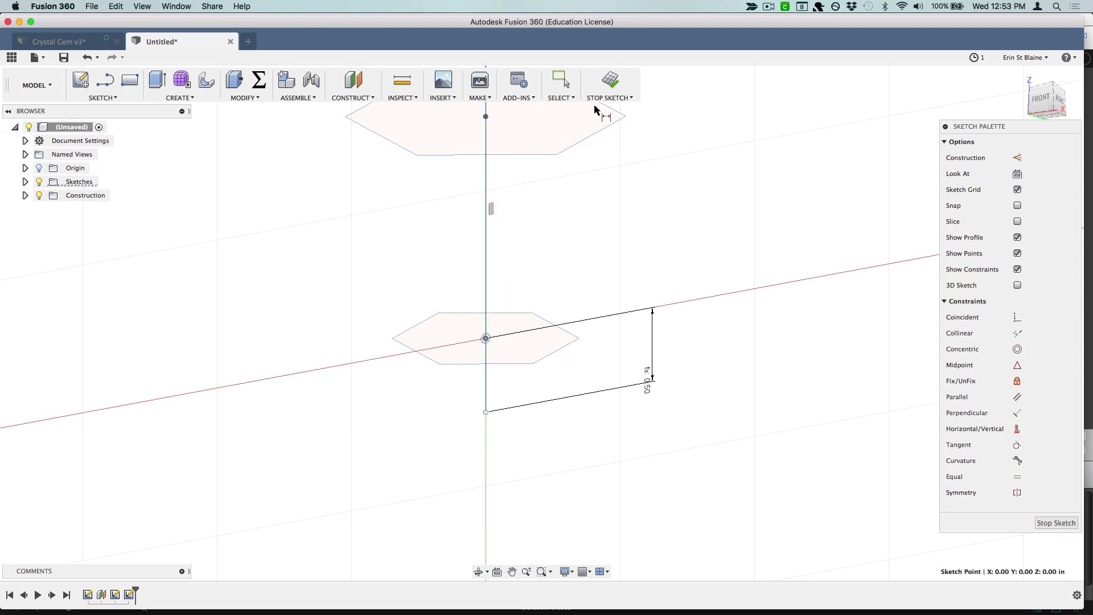
scroll(587, 181, down, 5)
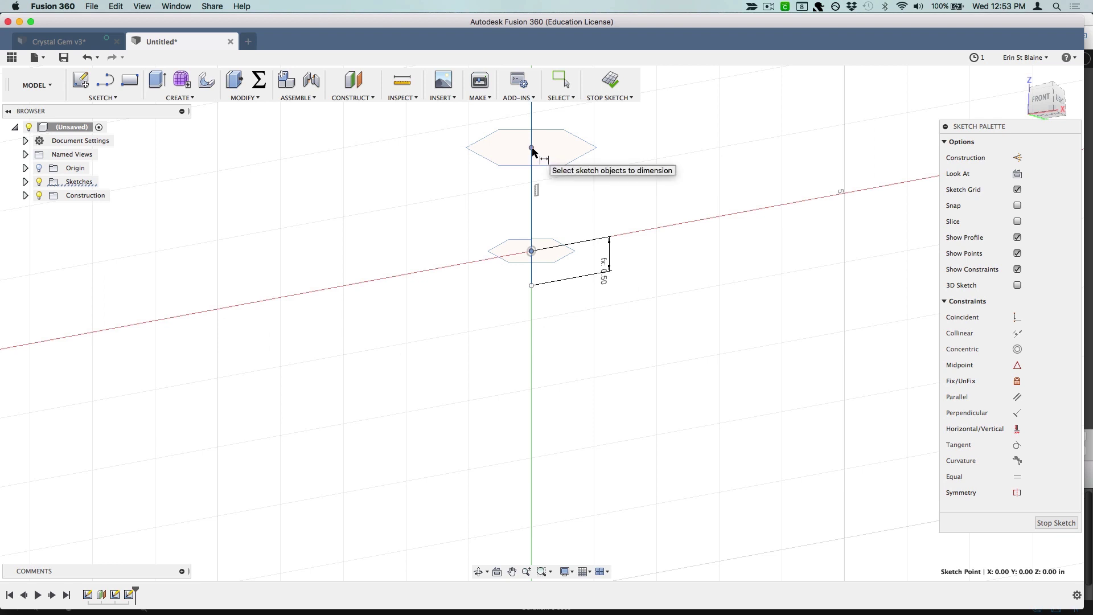
click(532, 148)
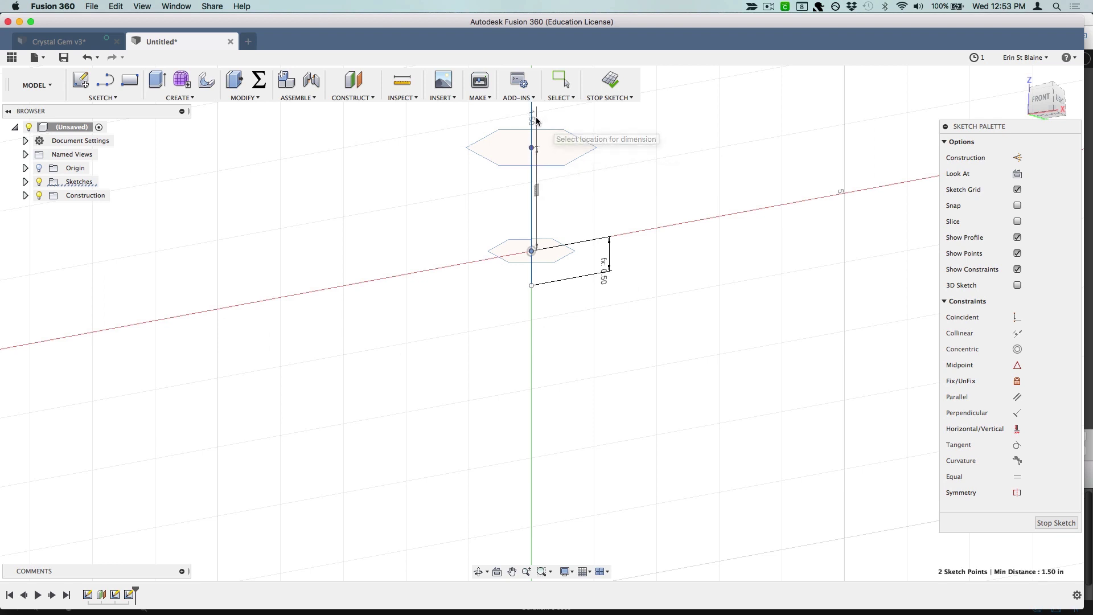
key(Escape)
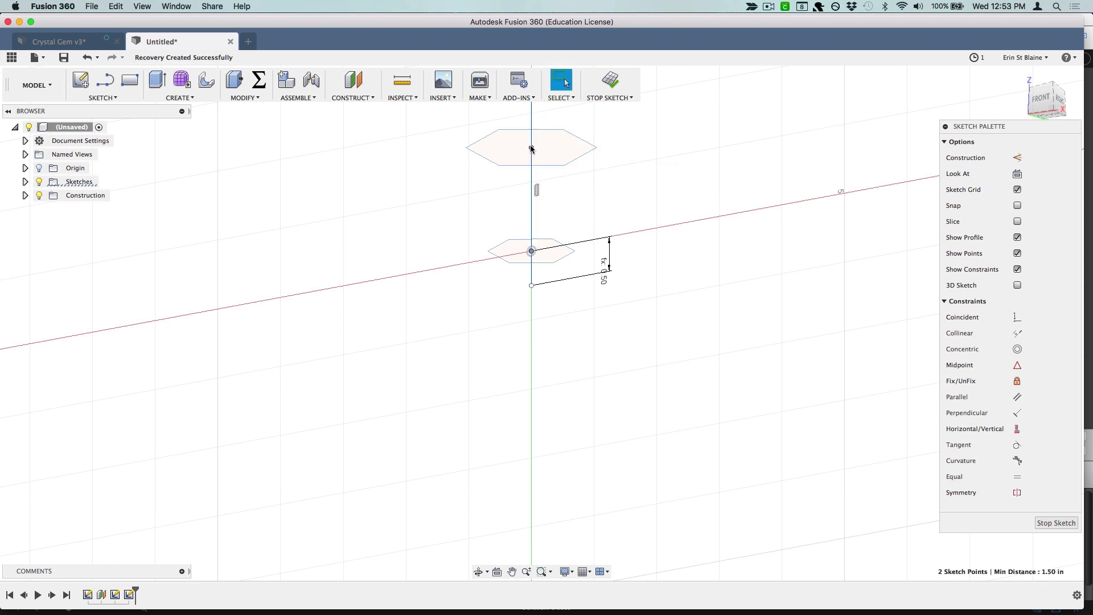
Dimension the distance from the larger hexagon's centre to the vertical line's upper endpoint with the topHeight parameter
scroll(533, 114, down, 3)
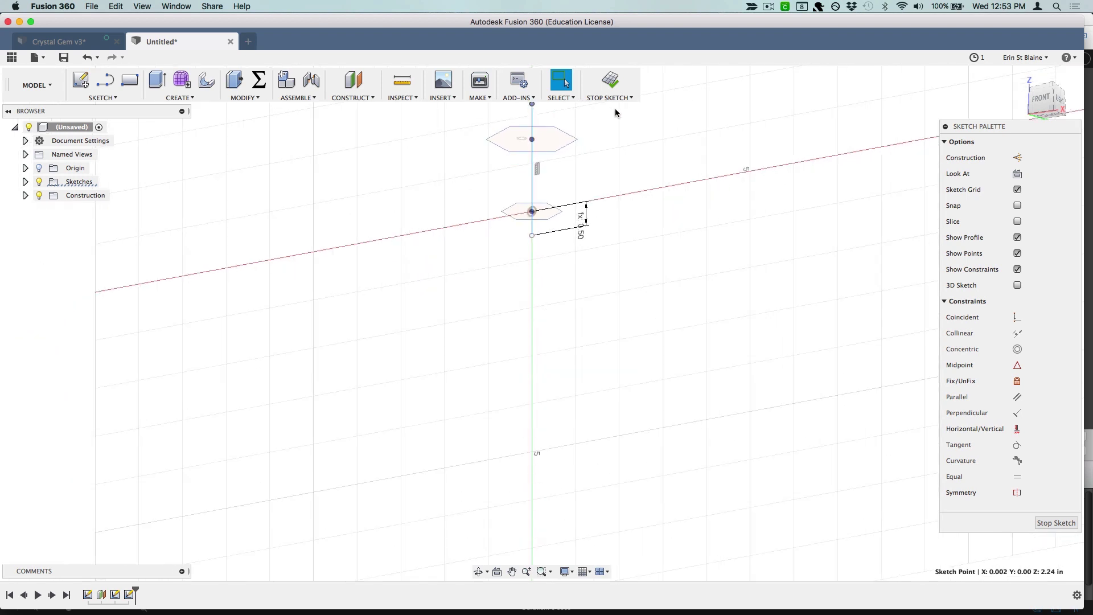
scroll(535, 118, up, 1)
key(d)
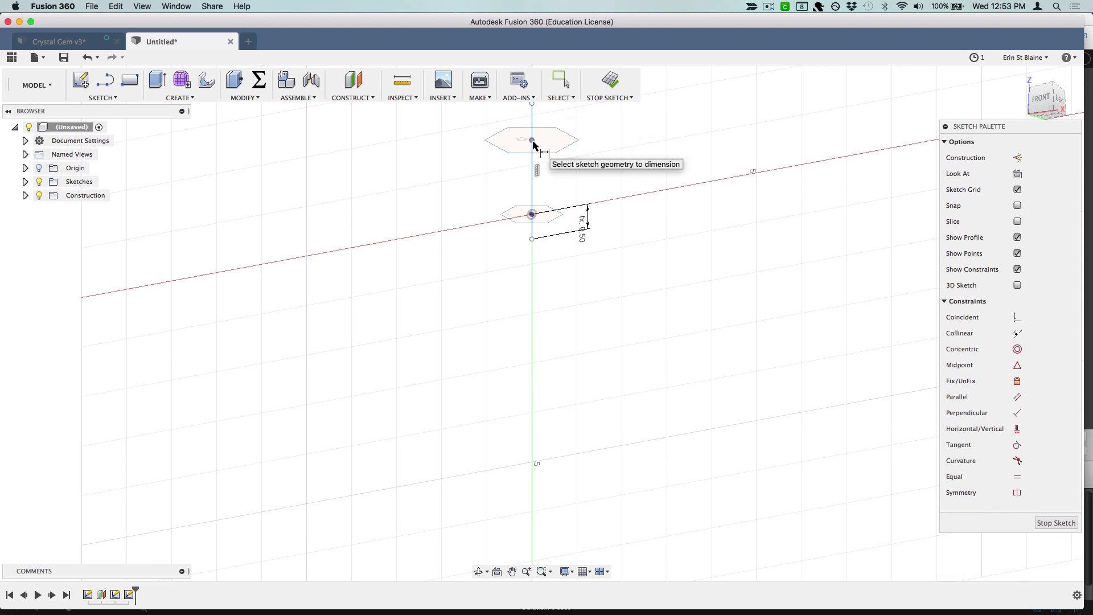
click(533, 107)
scroll(534, 114, up, 4)
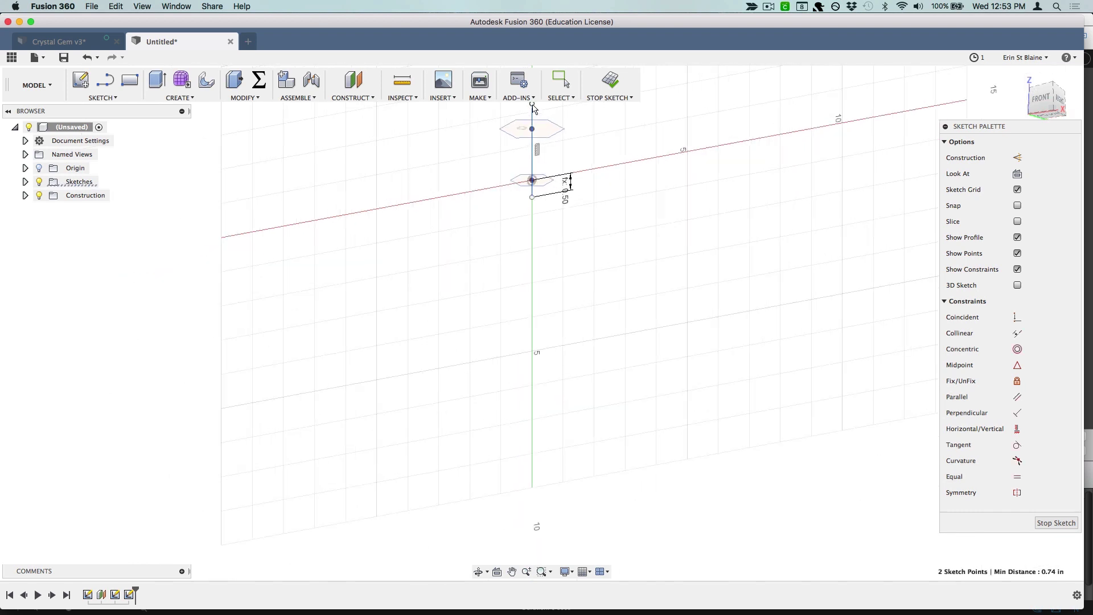
scroll(535, 122, up, 2)
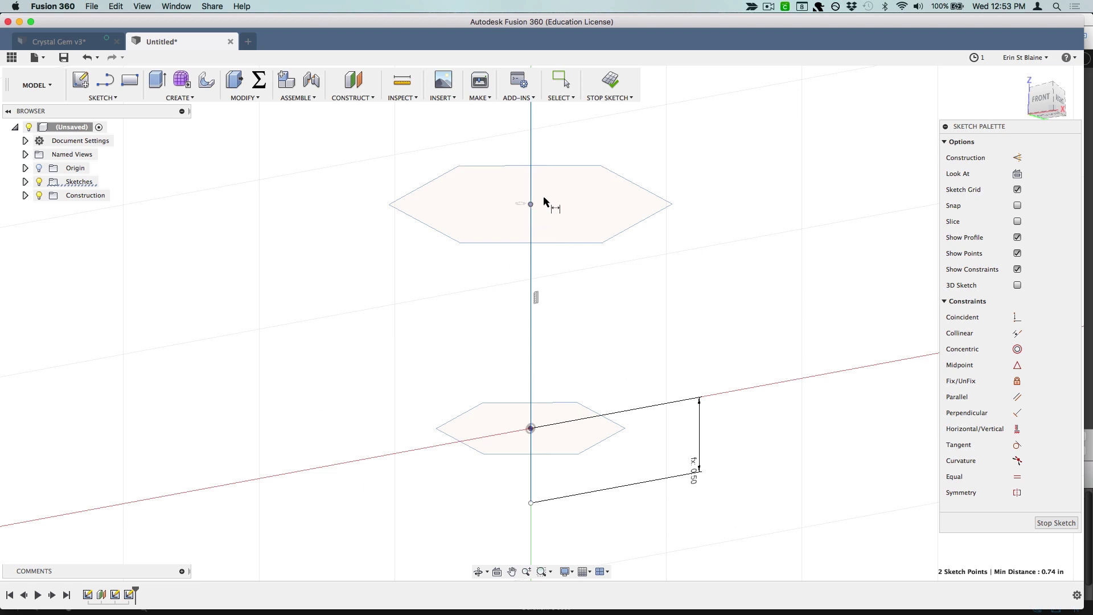
click(683, 170)
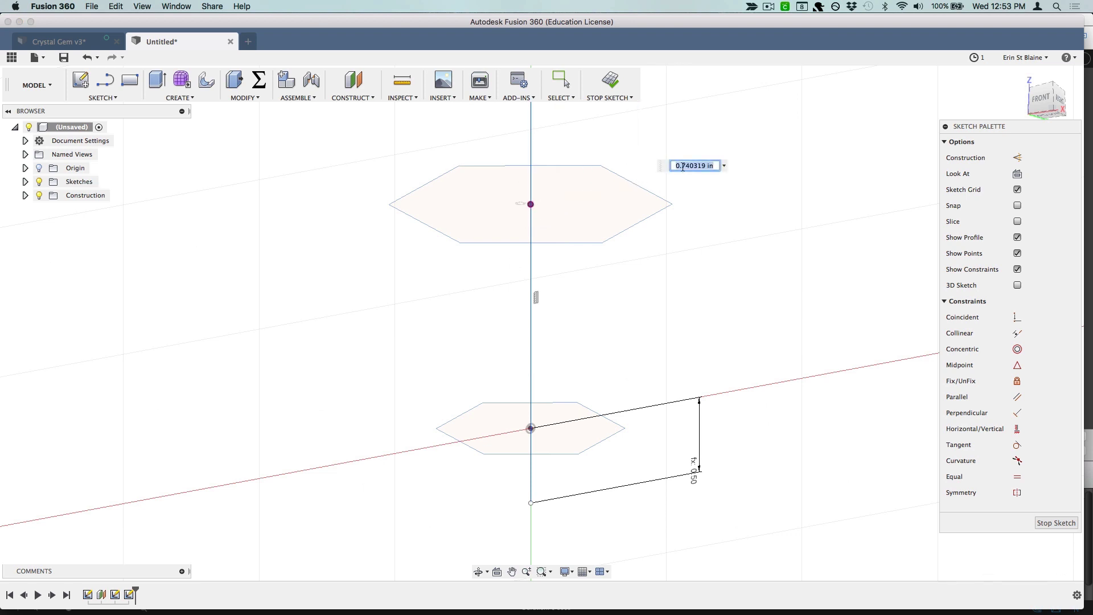
text(topHeight)
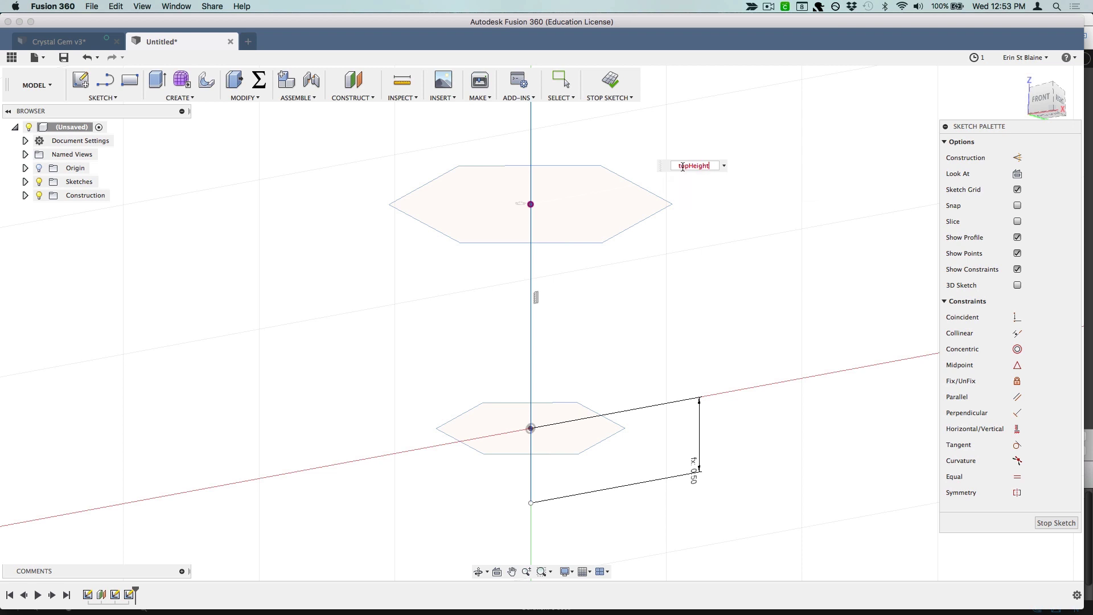
key(Return)
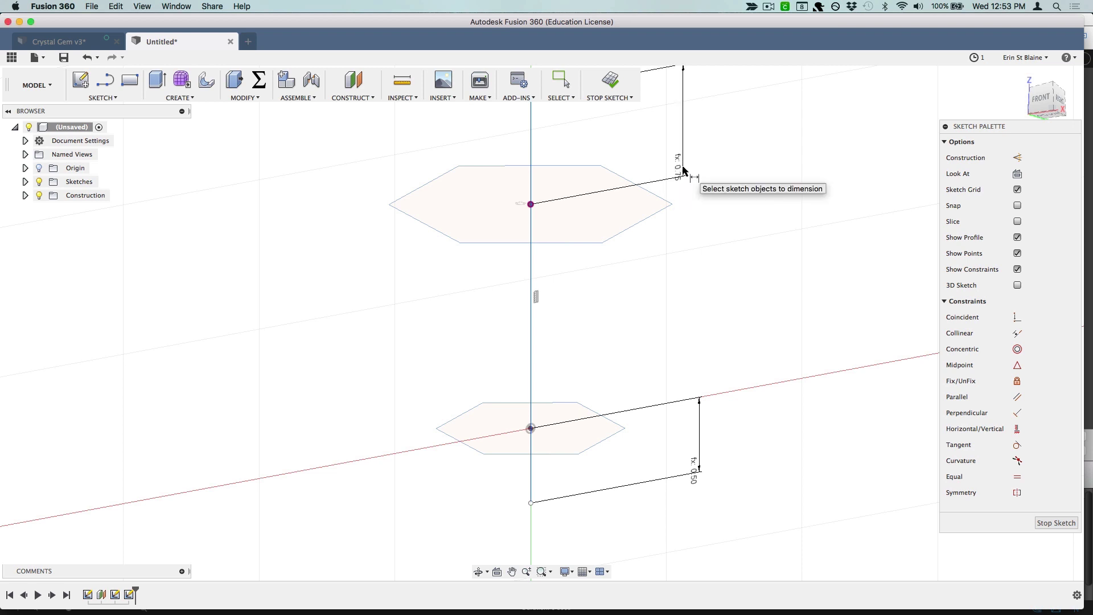
click(1053, 523)
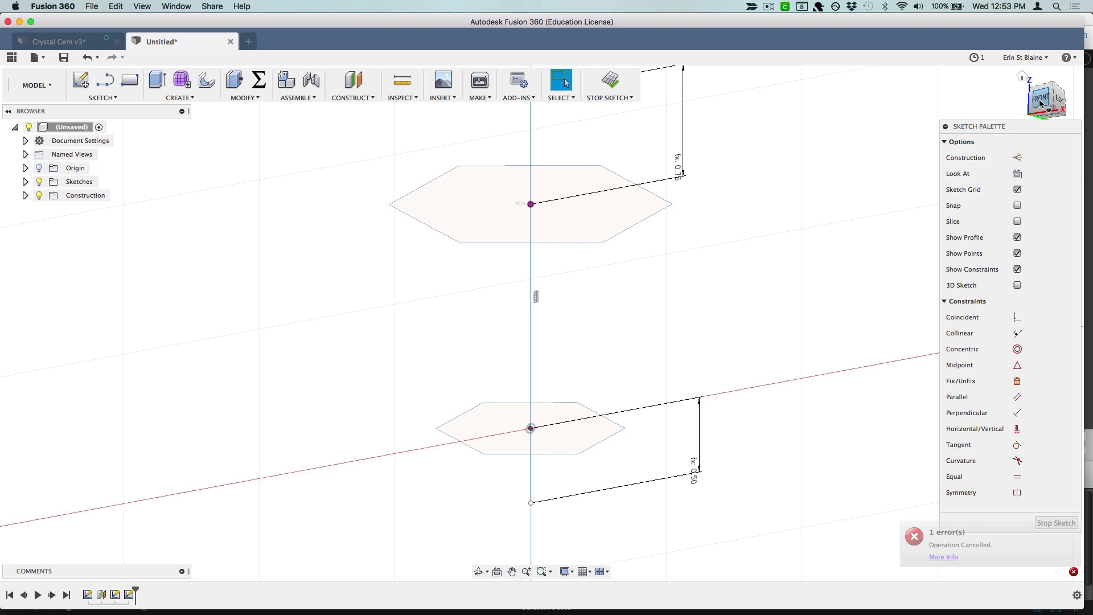
Loft the larger hexagon to the vertical line's upper endpoint as a new body, forming the crystal's top point
mouse_move(1040, 102)
mouse_down()
mouse_move(1007, 165)
mouse_move(1007, 66)
mouse_move(906, 114)
mouse_move(654, 163)
mouse_up()
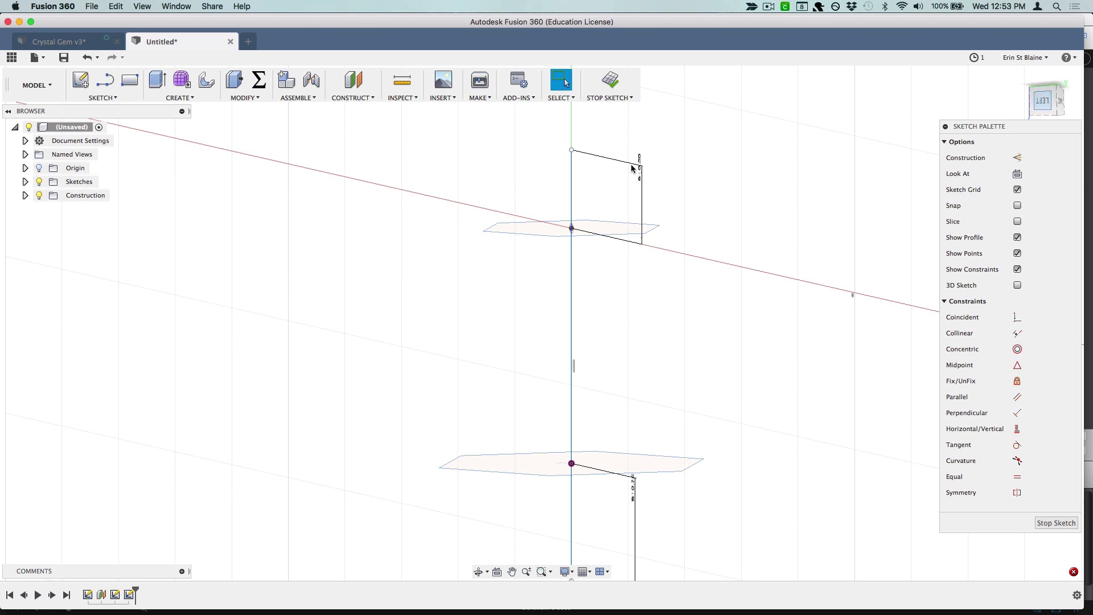
click(179, 98)
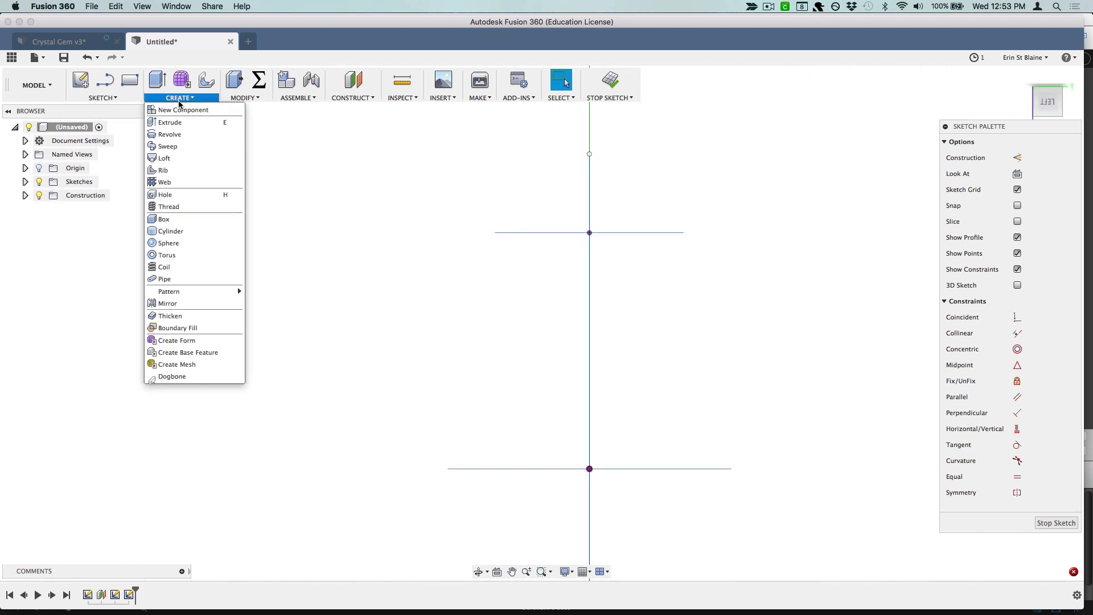
click(178, 159)
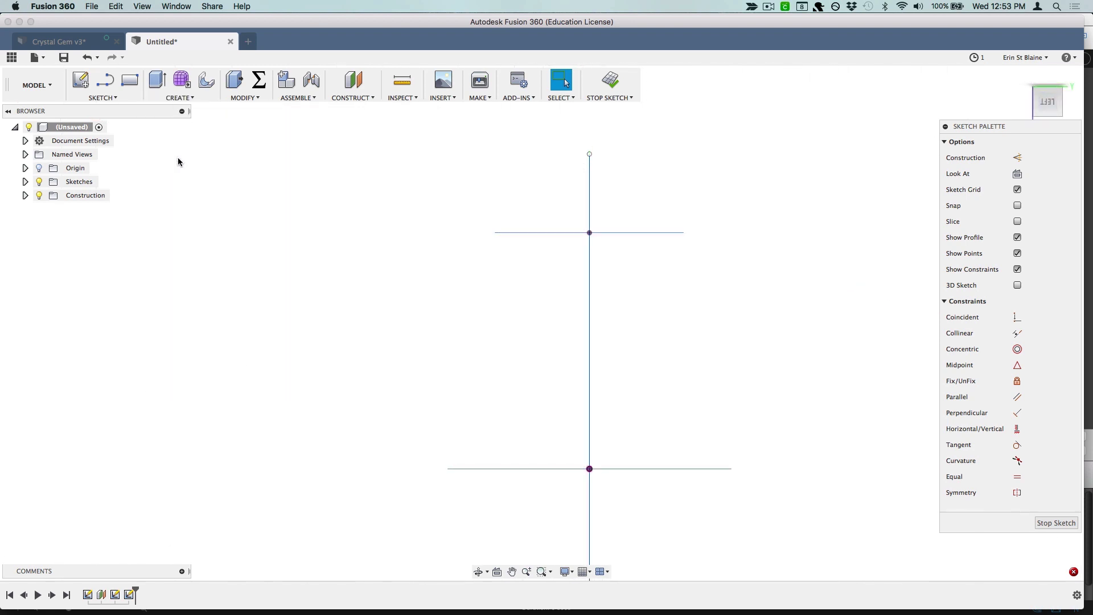
drag(1048, 101, 1057, 108)
click(1022, 78)
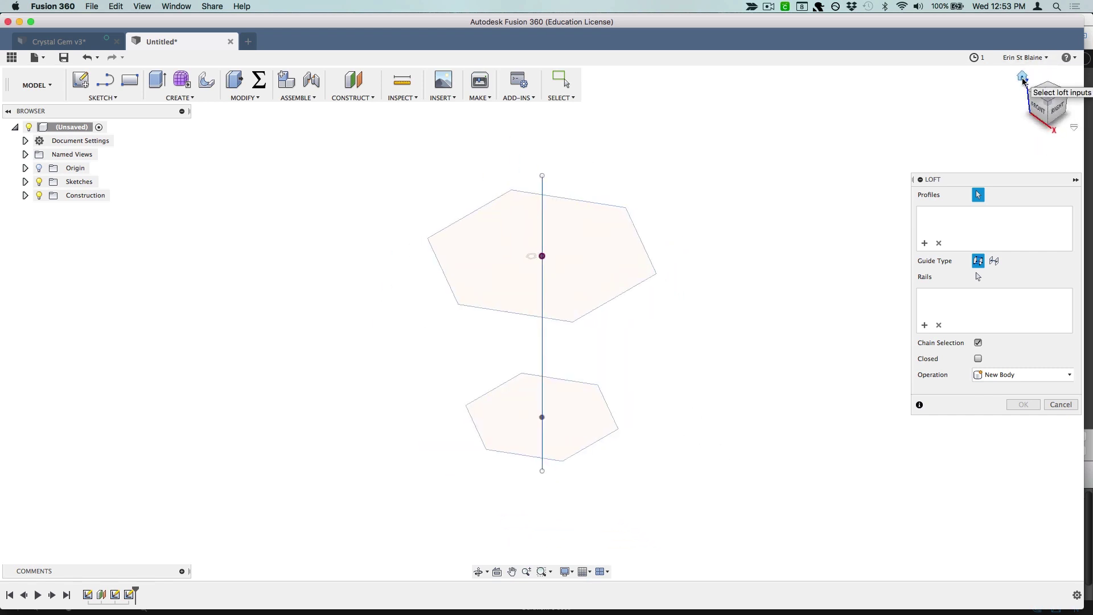
click(507, 312)
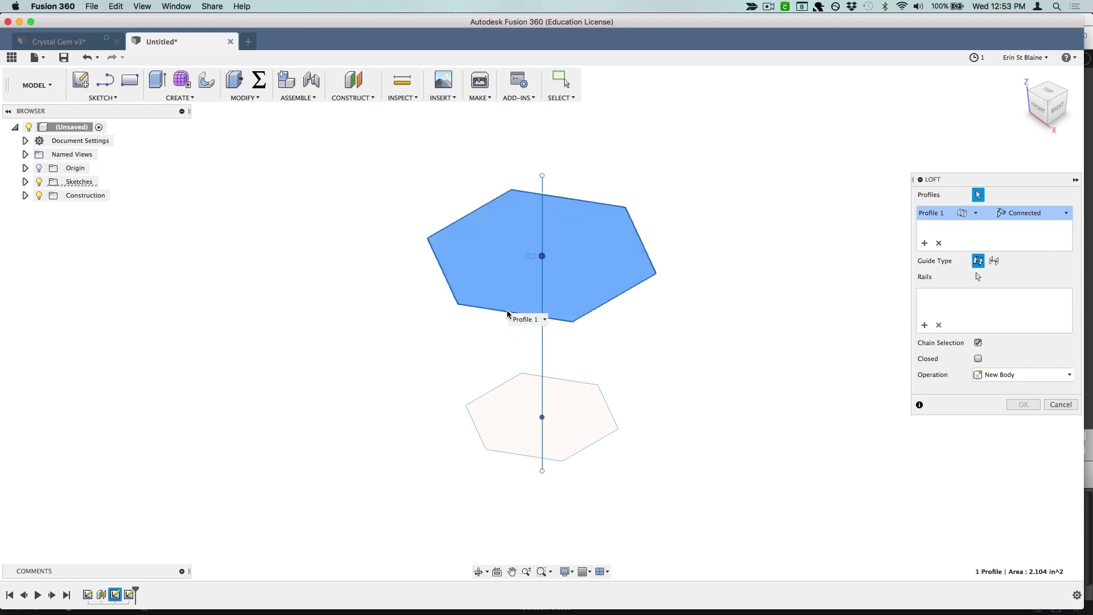
click(542, 177)
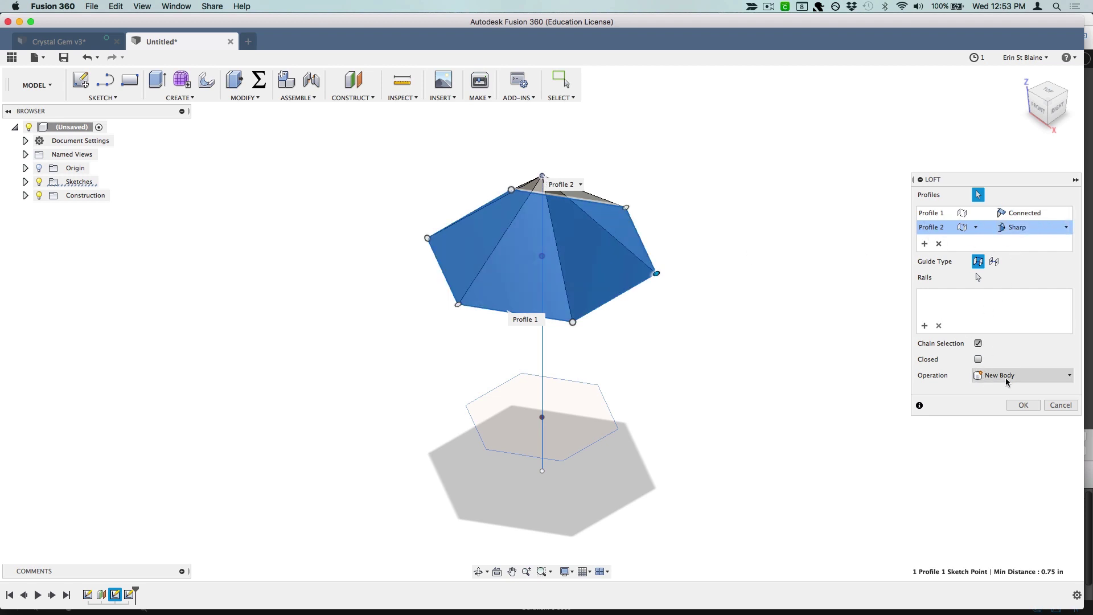
click(1024, 406)
Loft the smaller hexagon to the underside face of the top point with the Join operation, forming the crystal's sides
click(1053, 118)
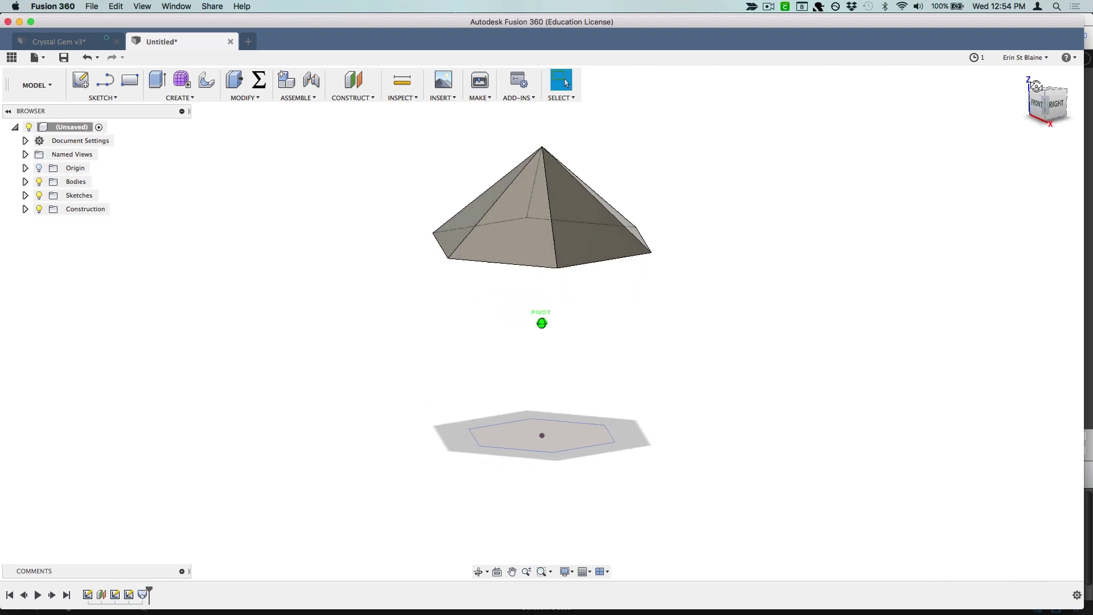
click(172, 100)
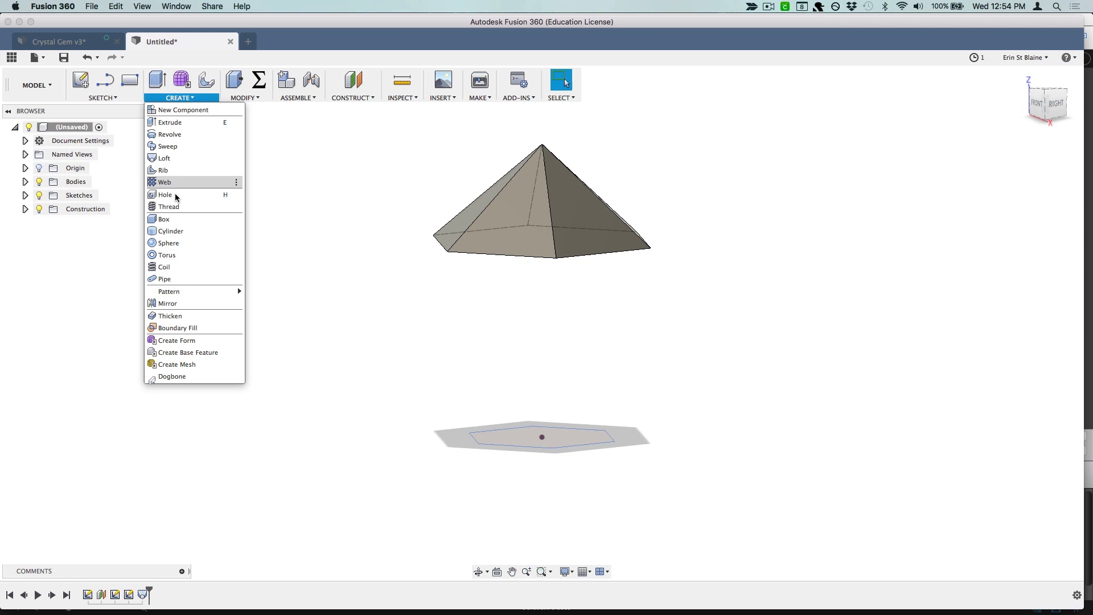
click(170, 161)
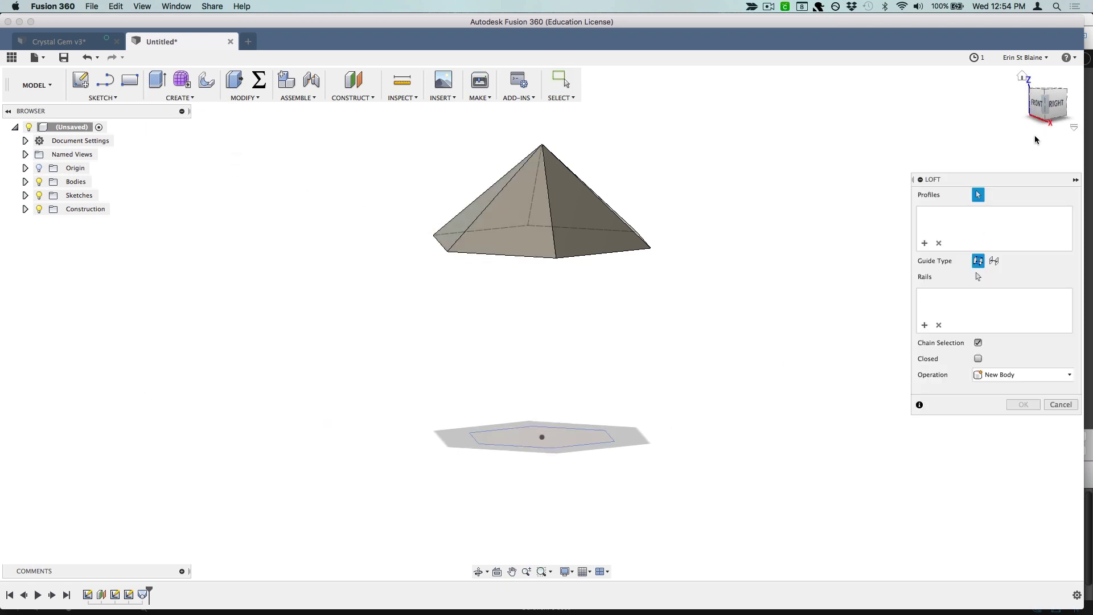
scroll(567, 504, up, 2)
scroll(567, 504, down, 1)
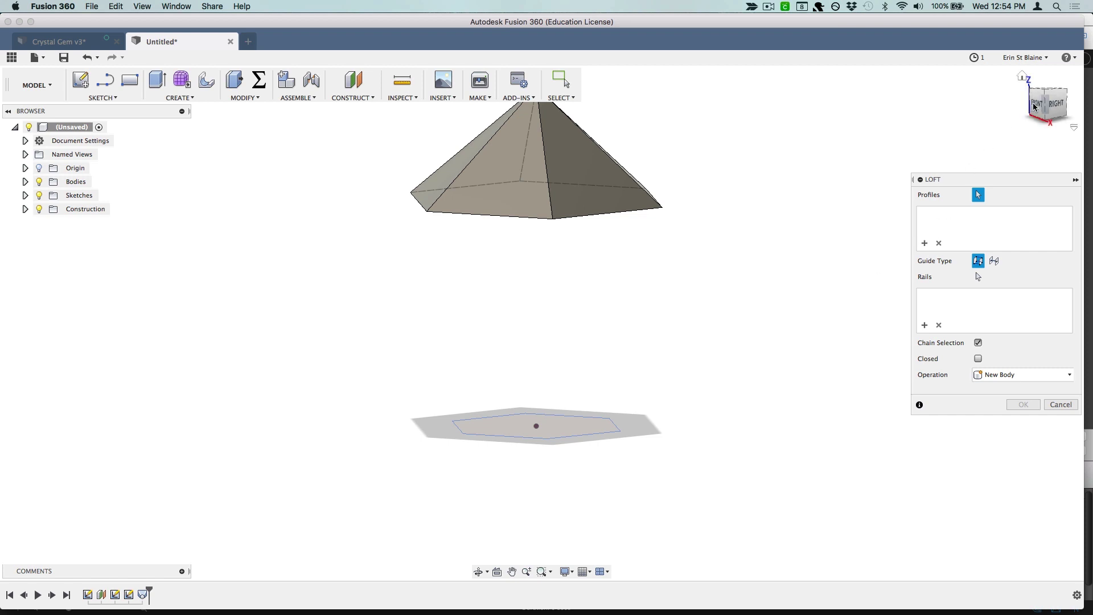
click(1057, 98)
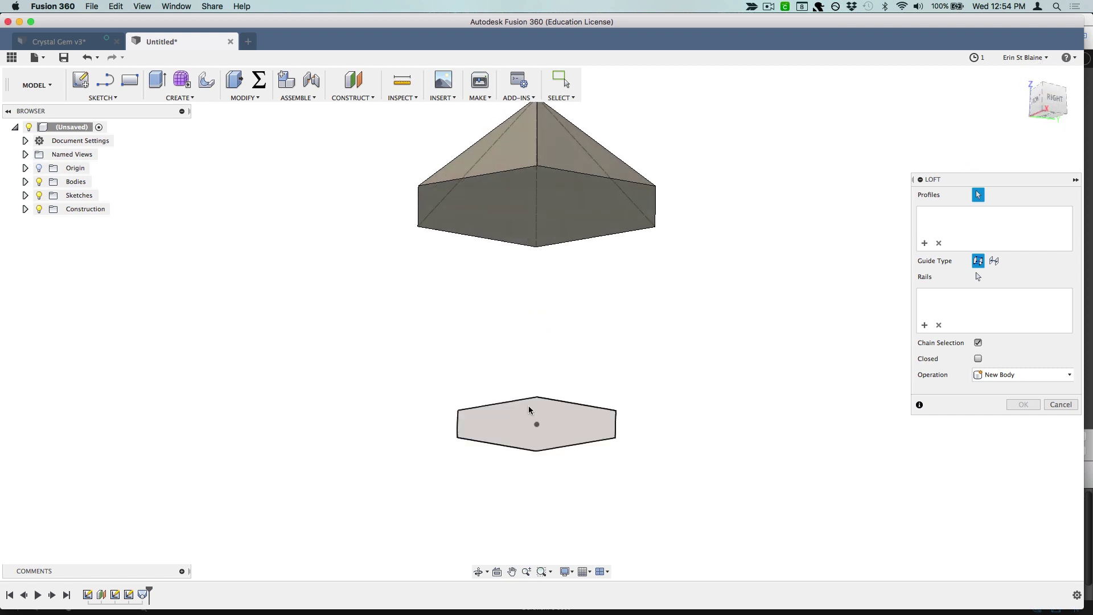
click(528, 402)
click(505, 218)
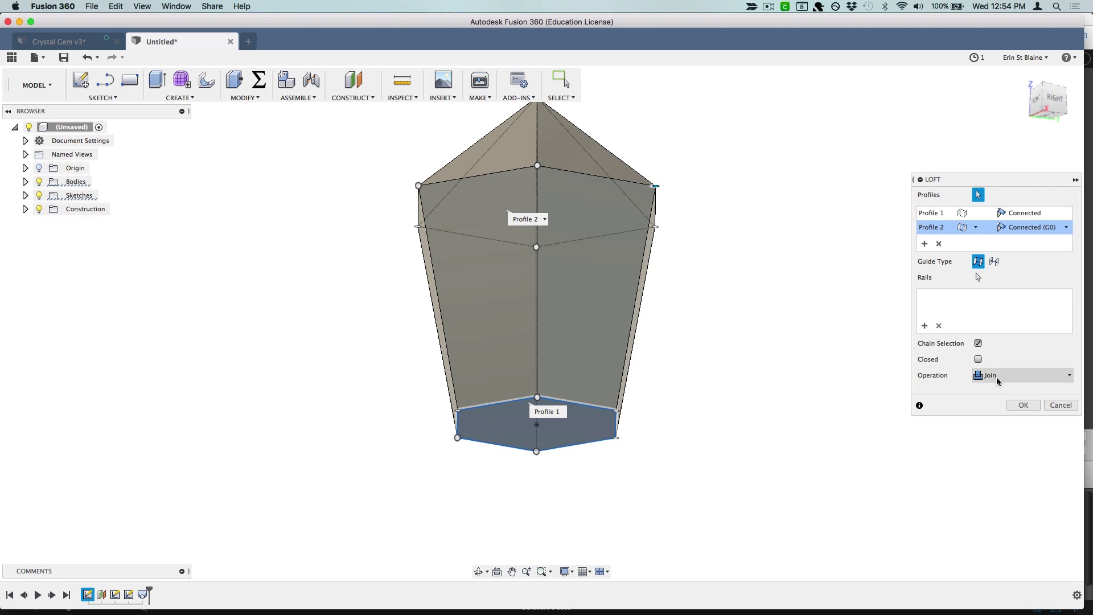
click(1023, 406)
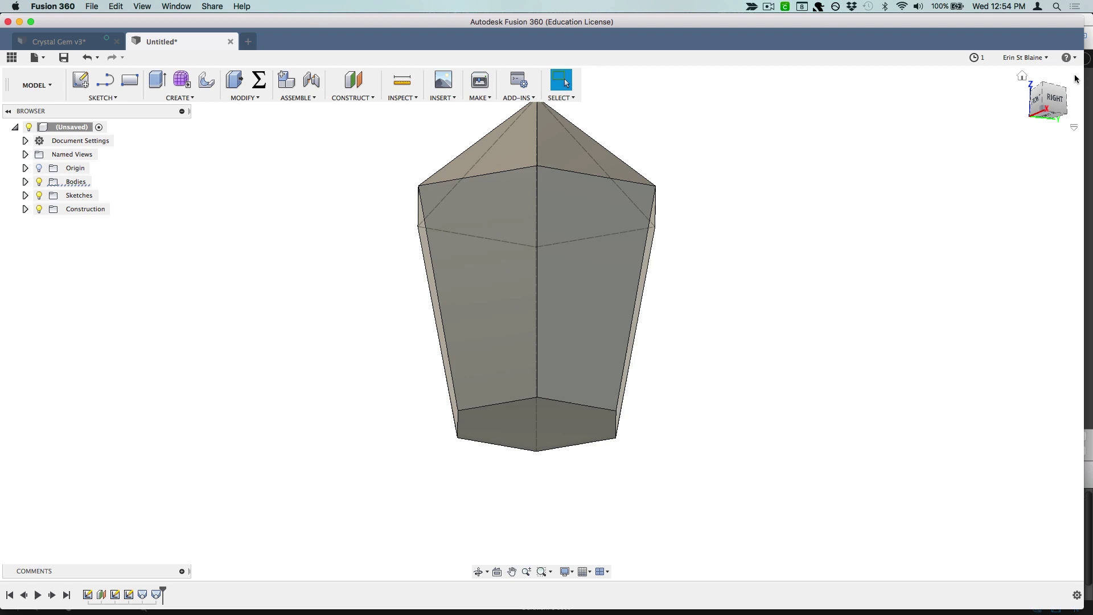
click(1055, 99)
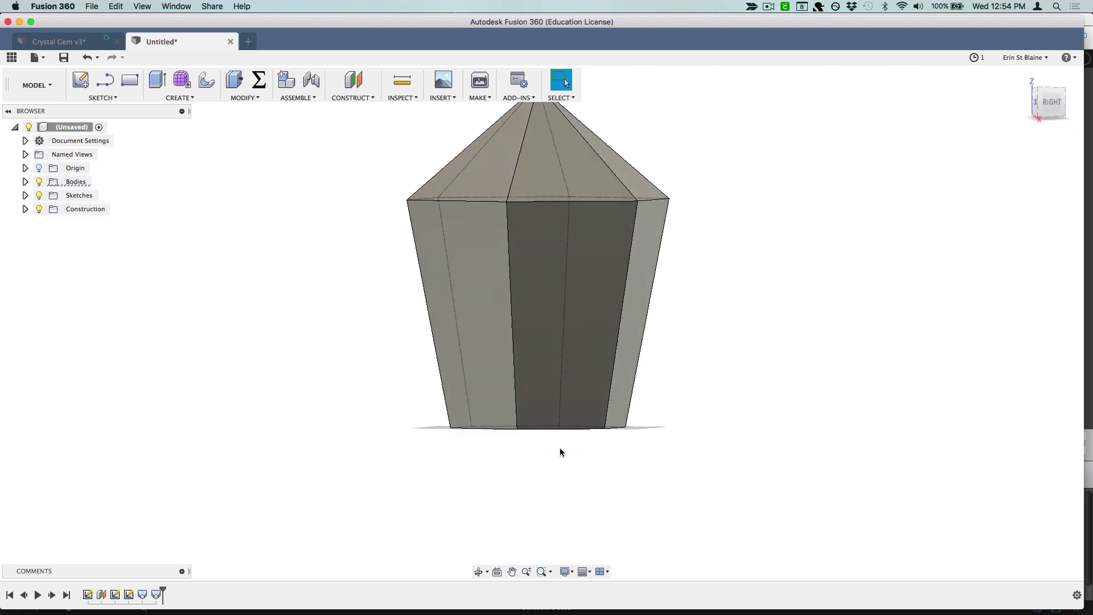
click(1051, 105)
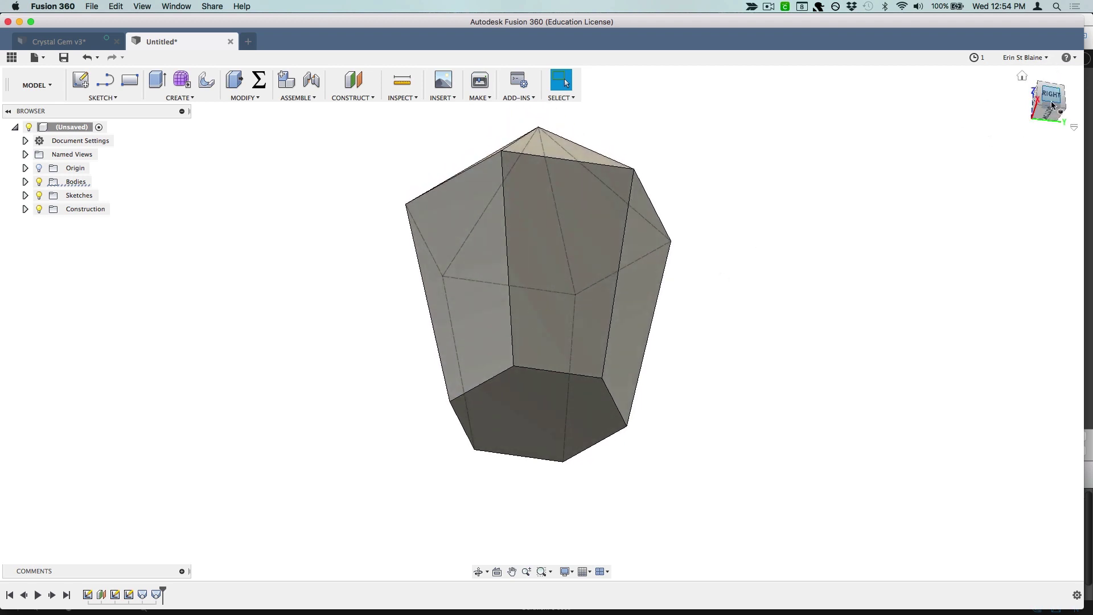
click(171, 98)
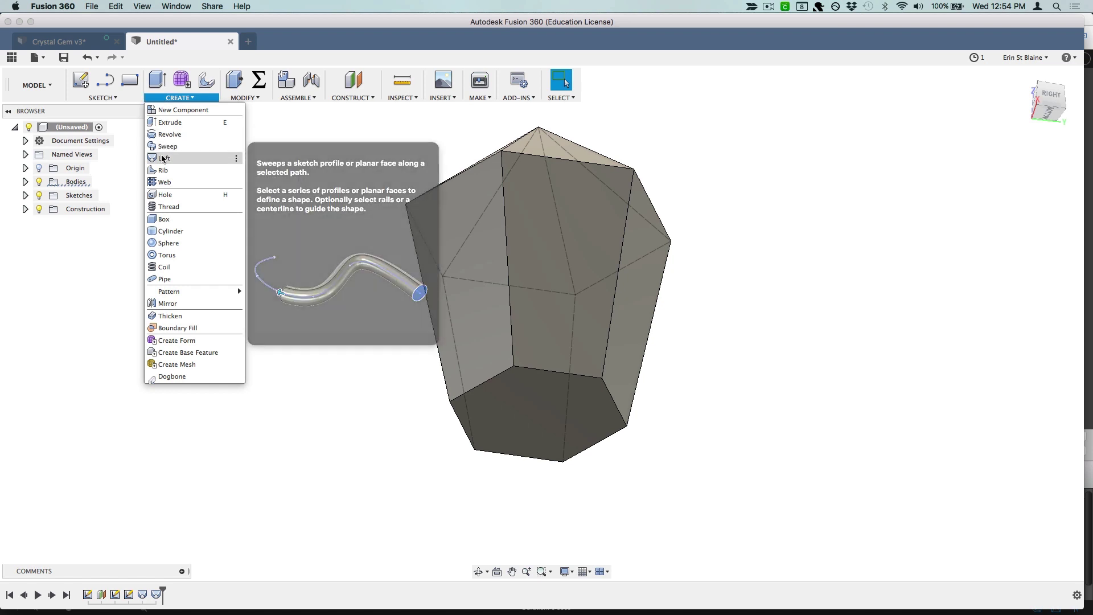
click(164, 158)
click(528, 415)
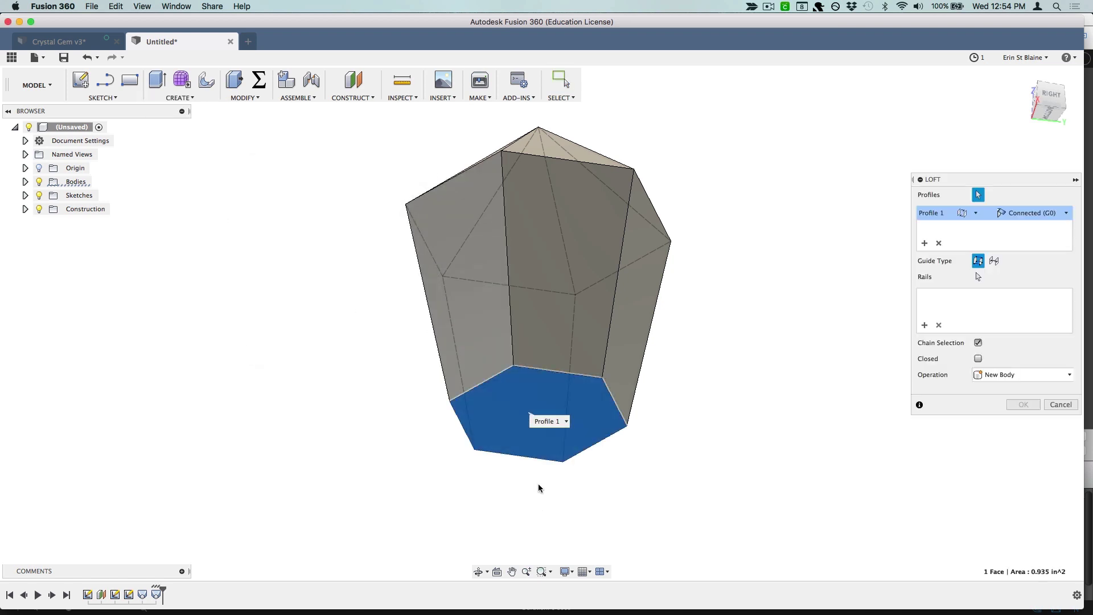
scroll(535, 504, up, 5)
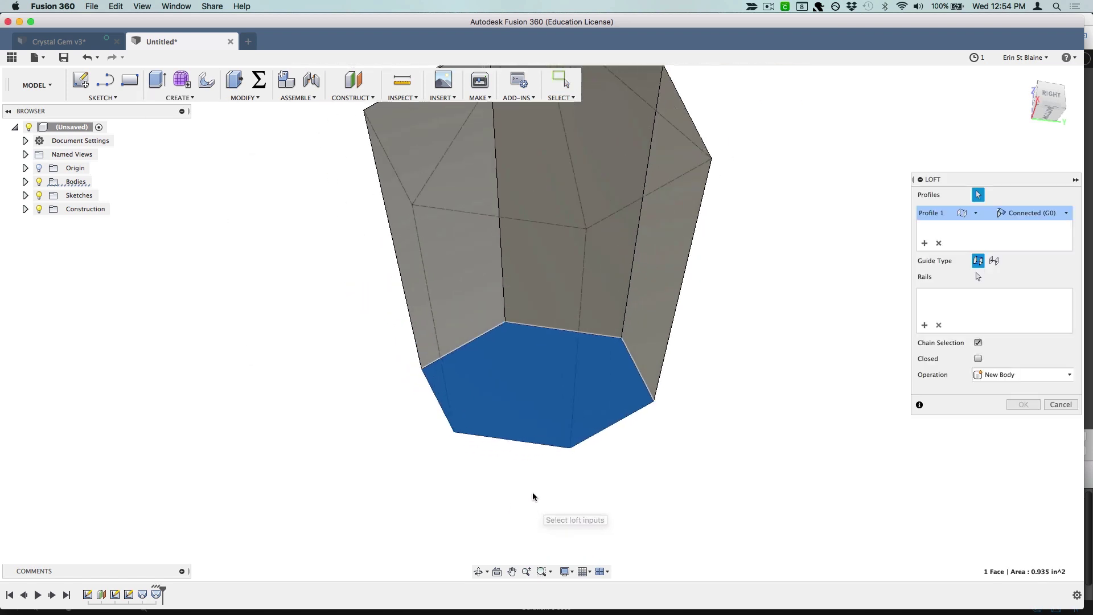
mouse_move(1048, 105)
mouse_down()
mouse_move(1037, 194)
mouse_move(1040, 117)
mouse_up()
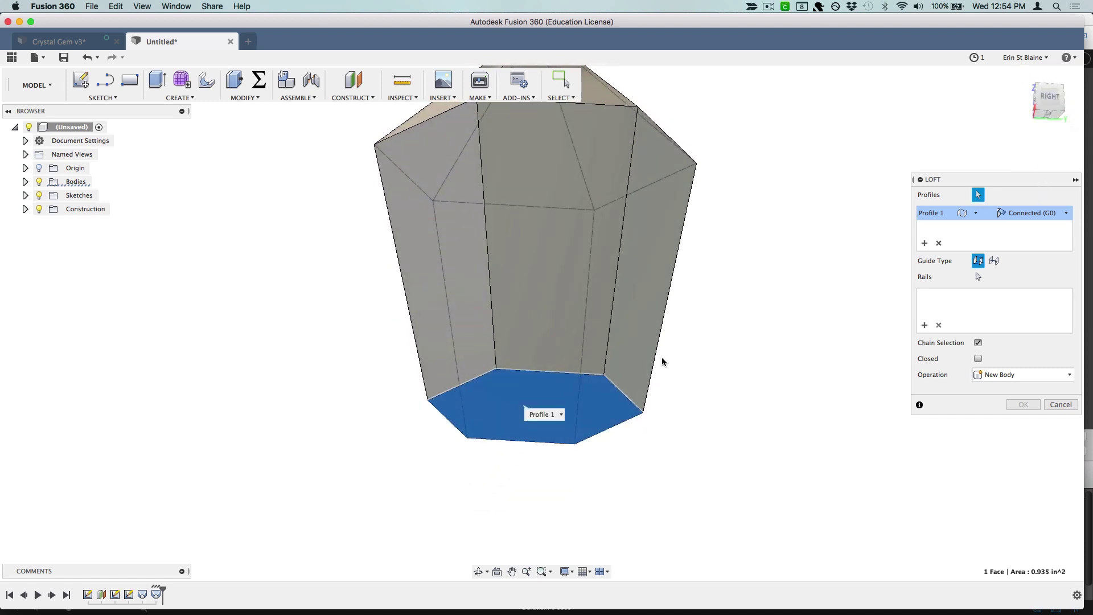
click(1054, 405)
Show Sketch3 and loft the crystal's bottom face to the vertical line's lower endpoint with the Join operation
click(26, 197)
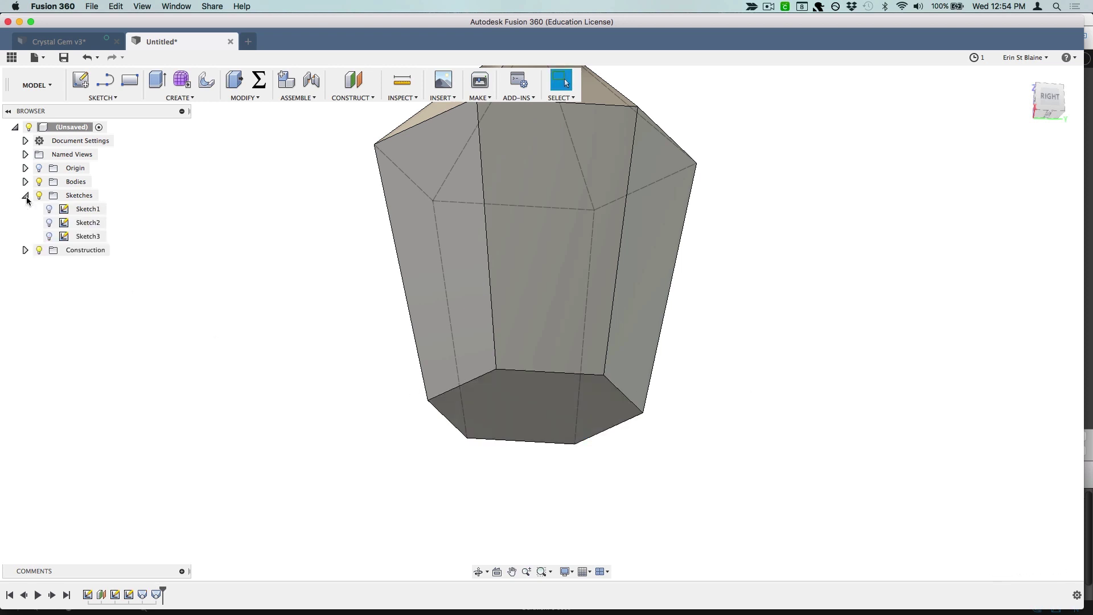
click(49, 236)
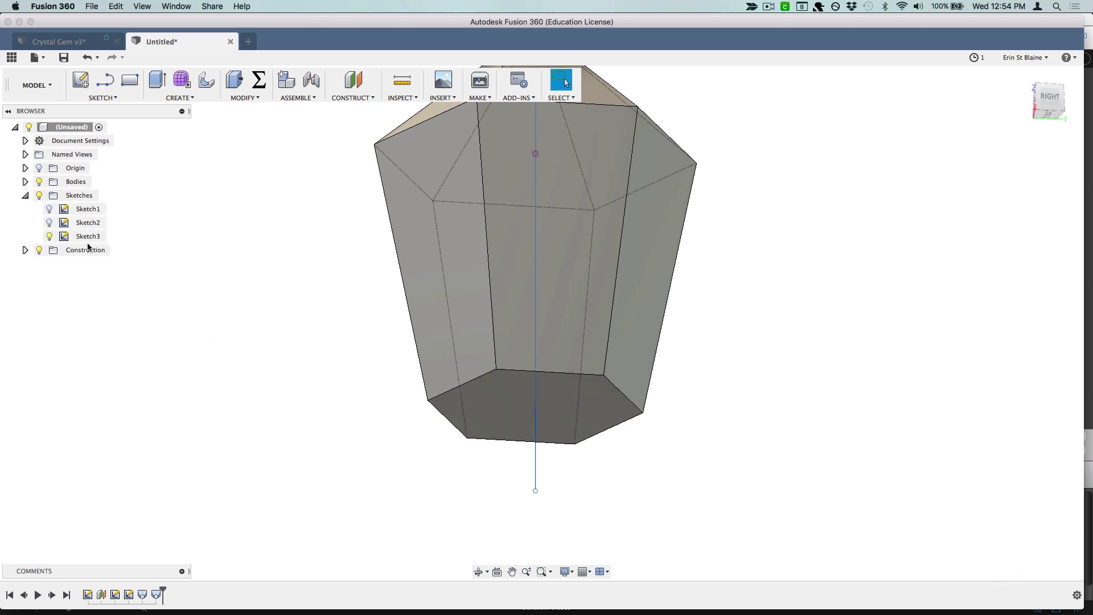
click(179, 97)
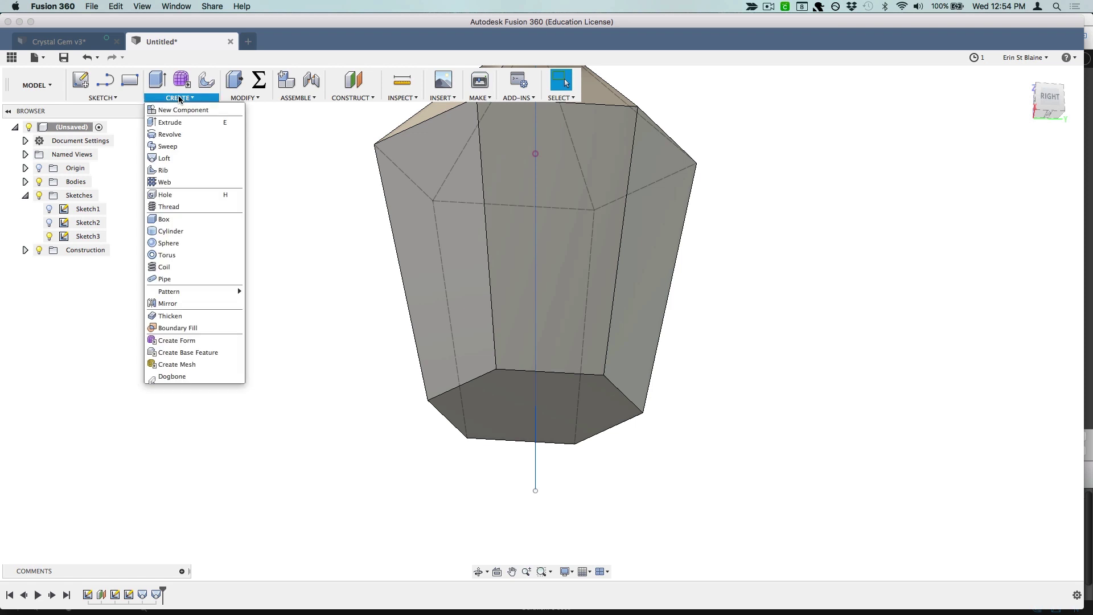
click(164, 158)
click(500, 403)
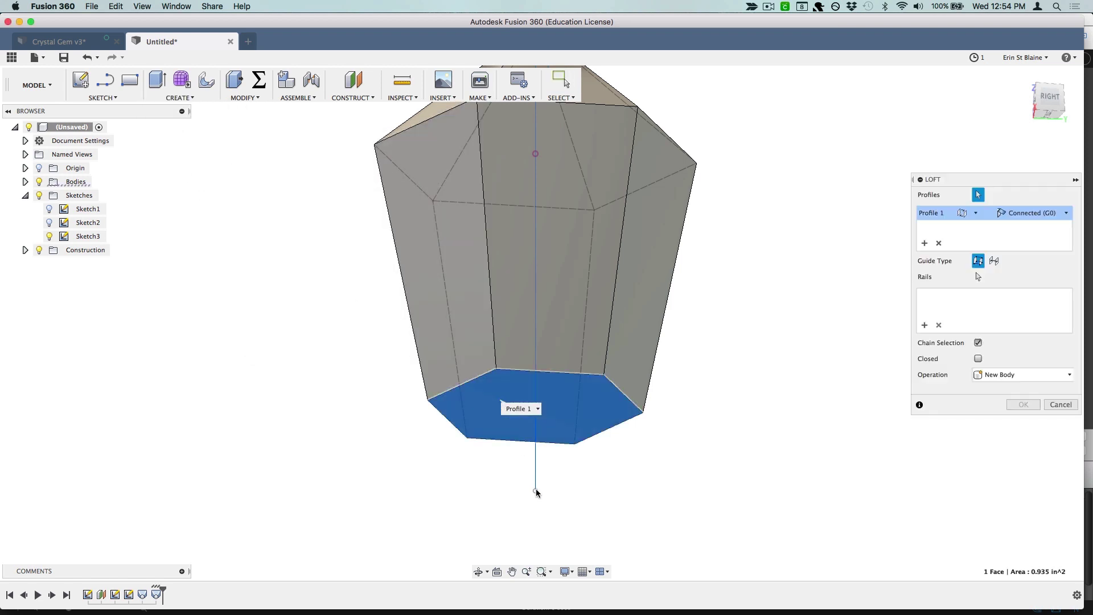
click(536, 492)
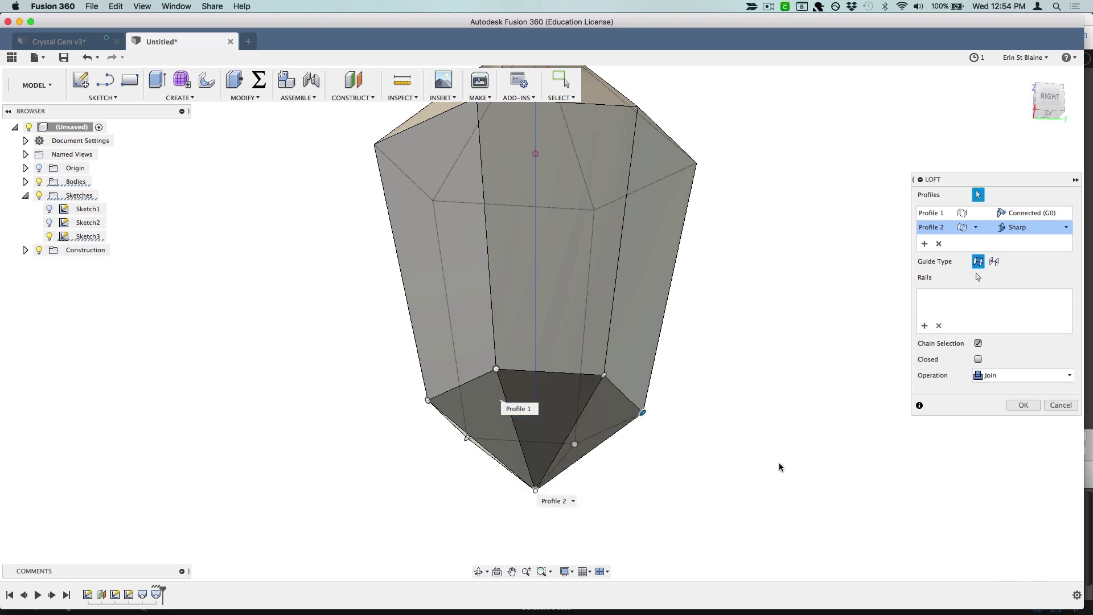
click(1024, 405)
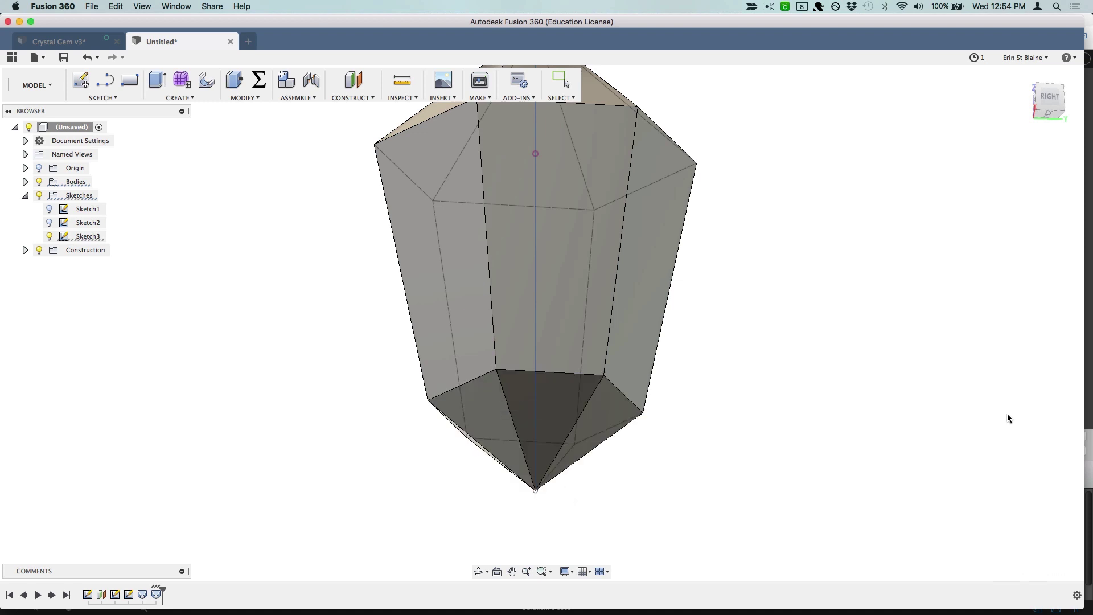
Open the model's parameters and set the topRadius user parameter to 0.7 in
shift+middle_drag(797, 228, 798, 376)
shift+middle_drag(565, 83, 565, 83)
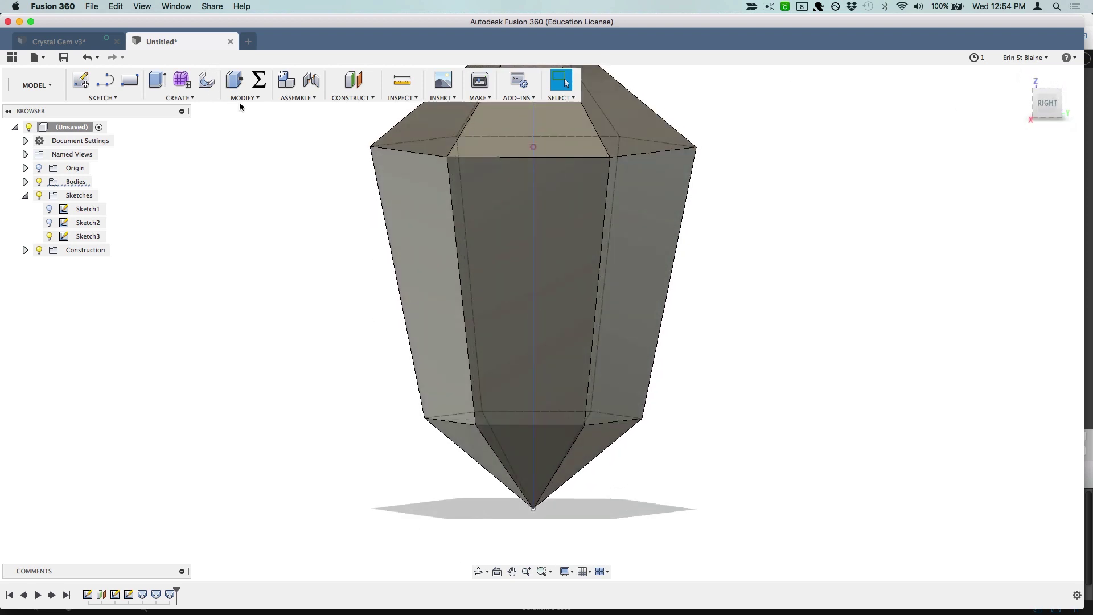
click(244, 98)
click(285, 340)
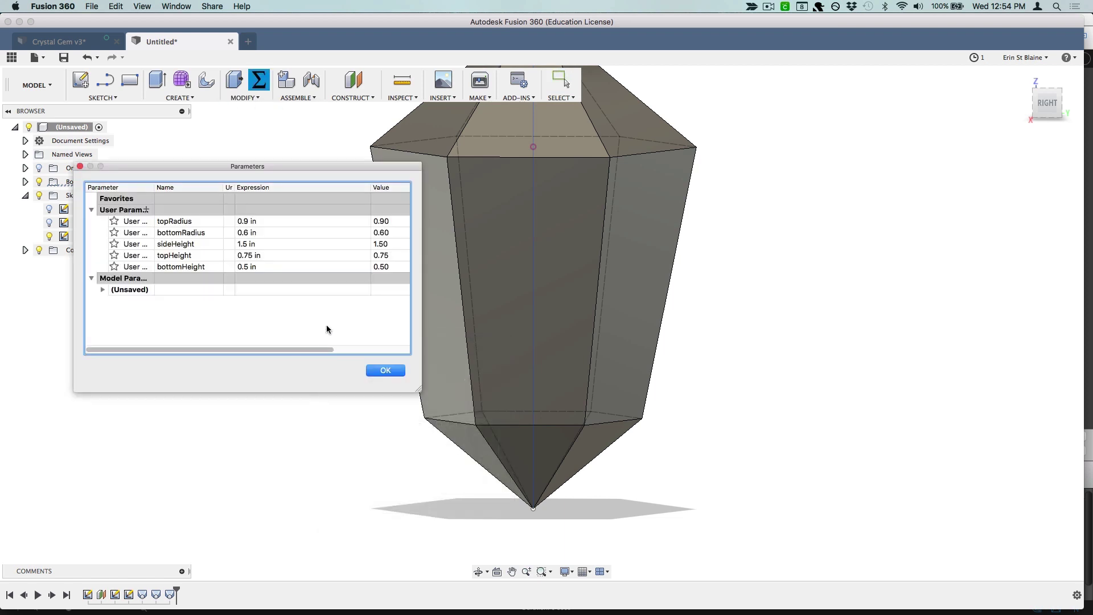
click(247, 221)
click(247, 221)
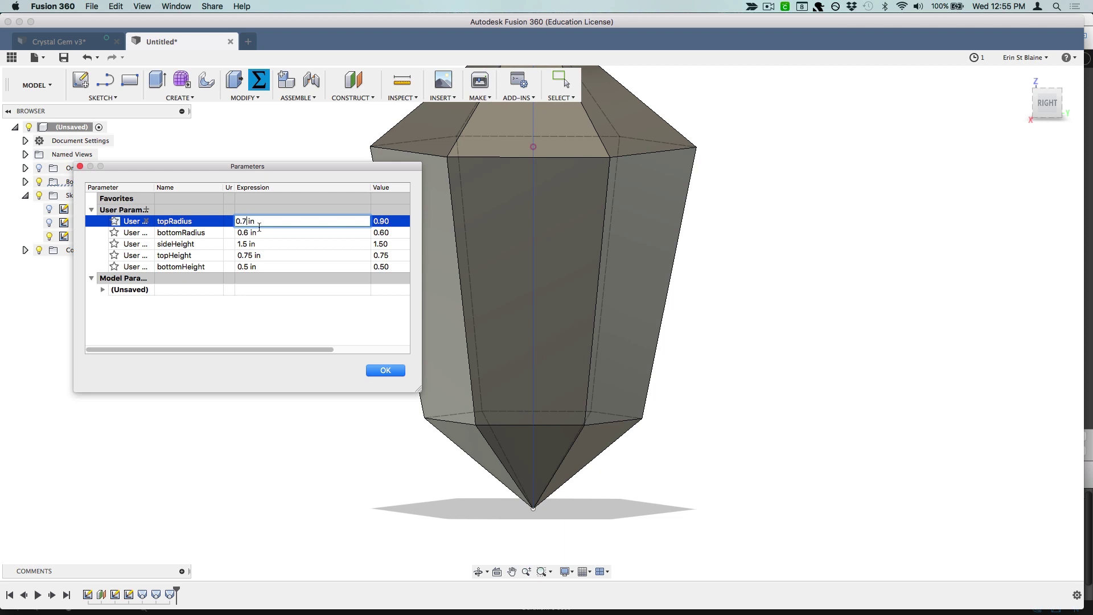
text(7)
key(Return)
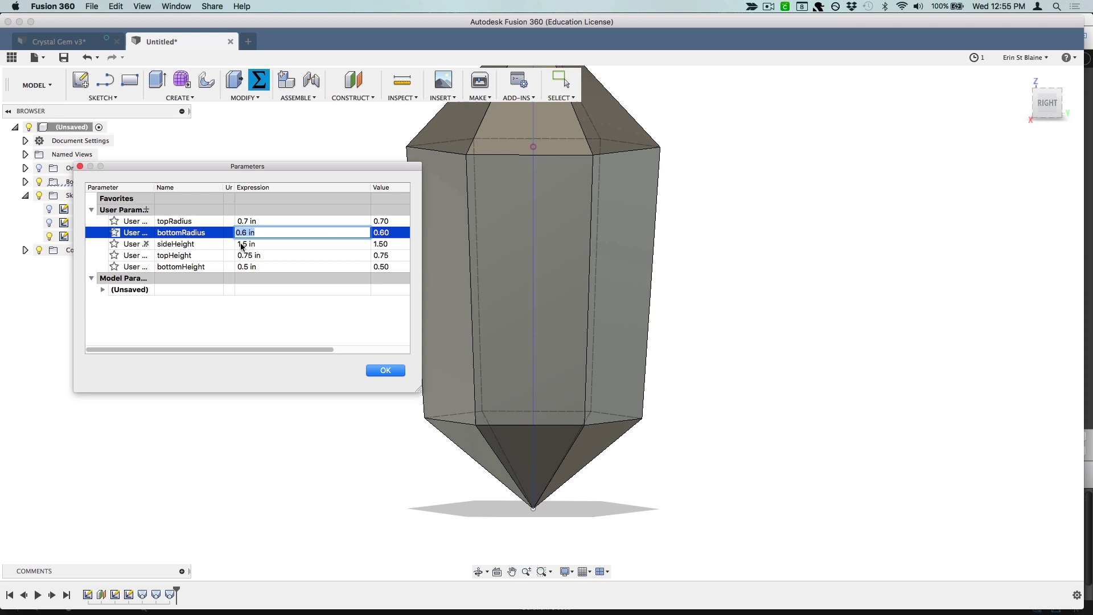
Set the sideHeight parameter to 2 in and the topHeight parameter to 0.5 in
key(Return)
text(2 in)
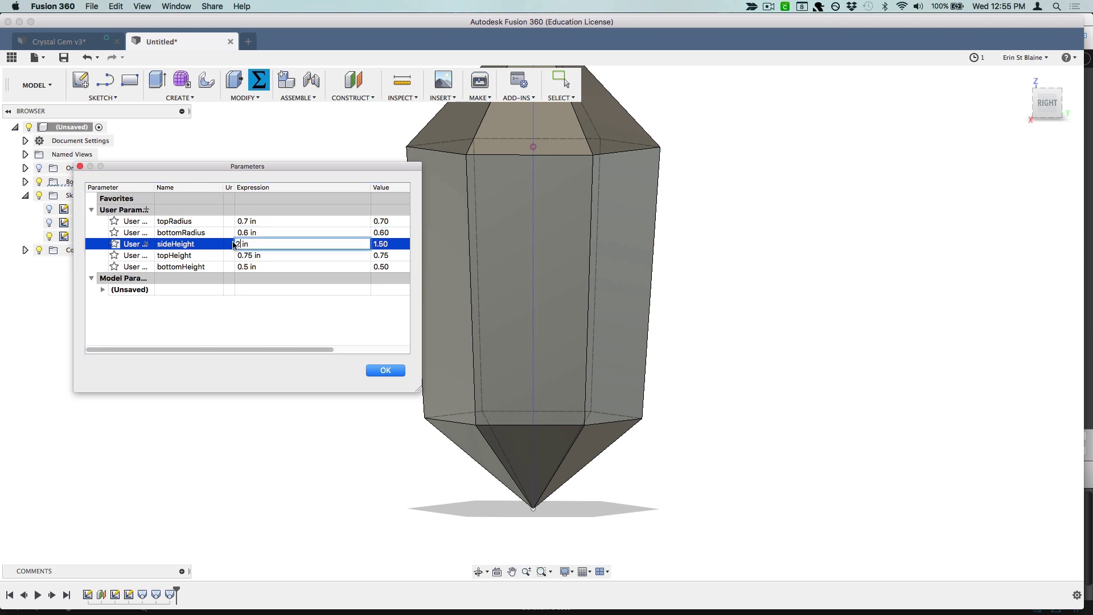
key(Return)
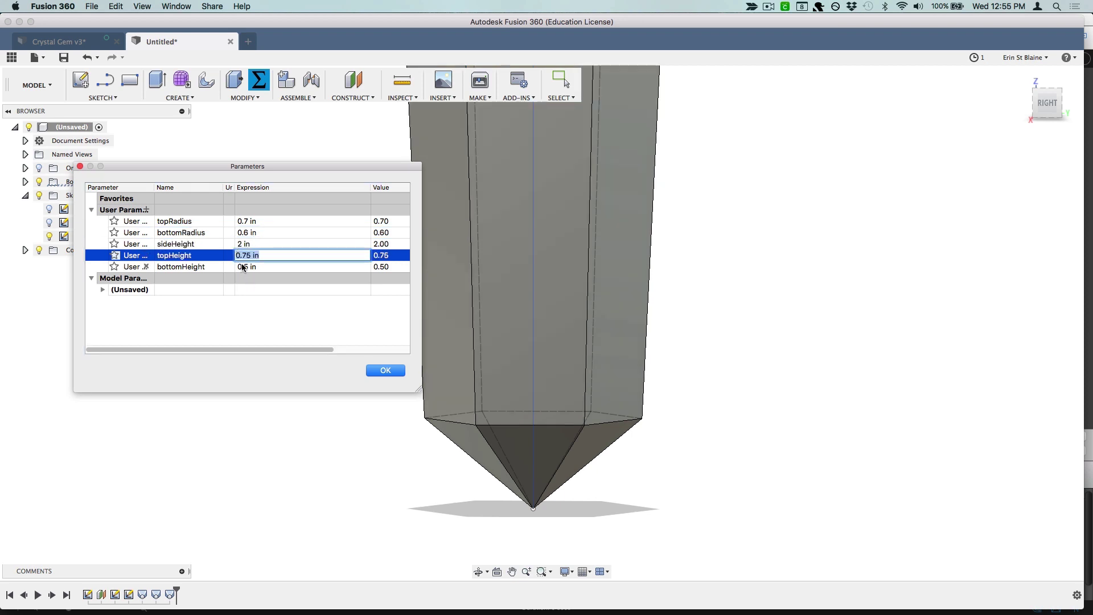
drag(242, 256, 248, 256)
text(5)
key(Return)
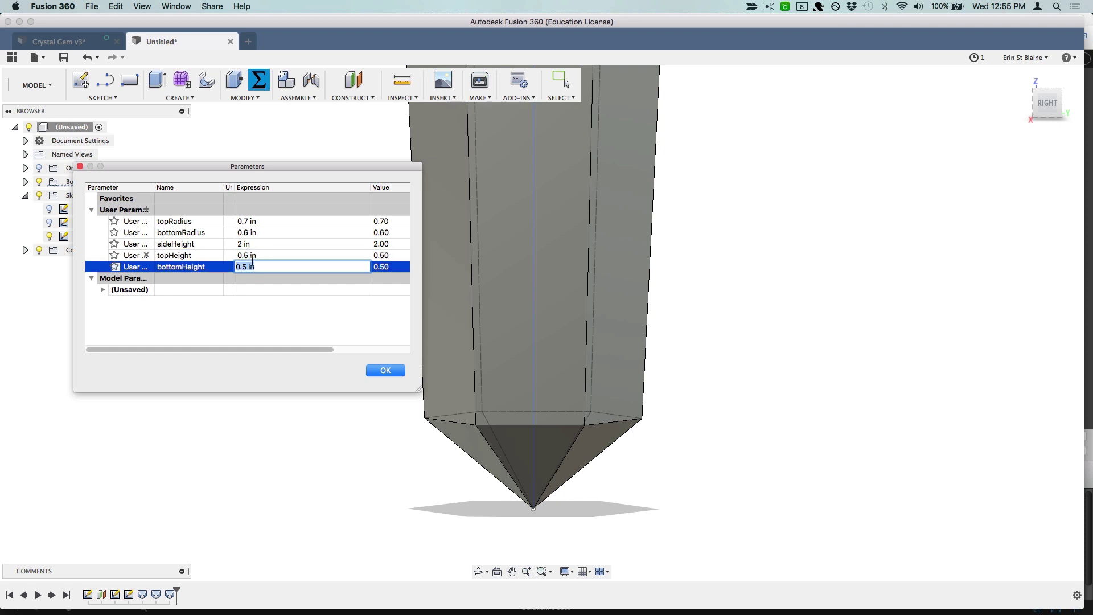
Set the topRadius parameter back to 0.9 in
click(243, 243)
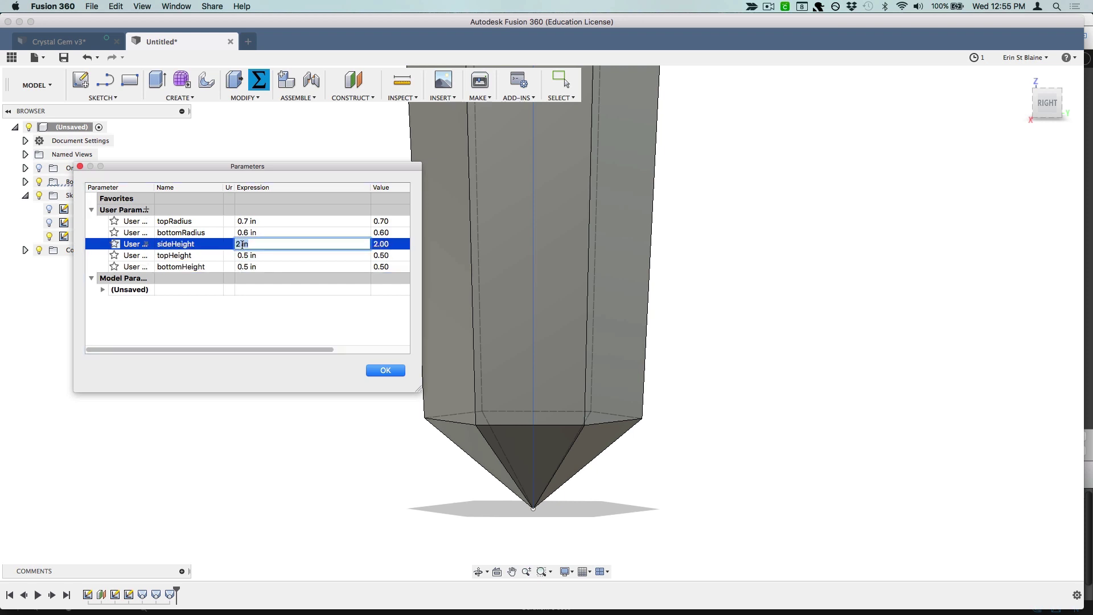
click(246, 221)
click(244, 221)
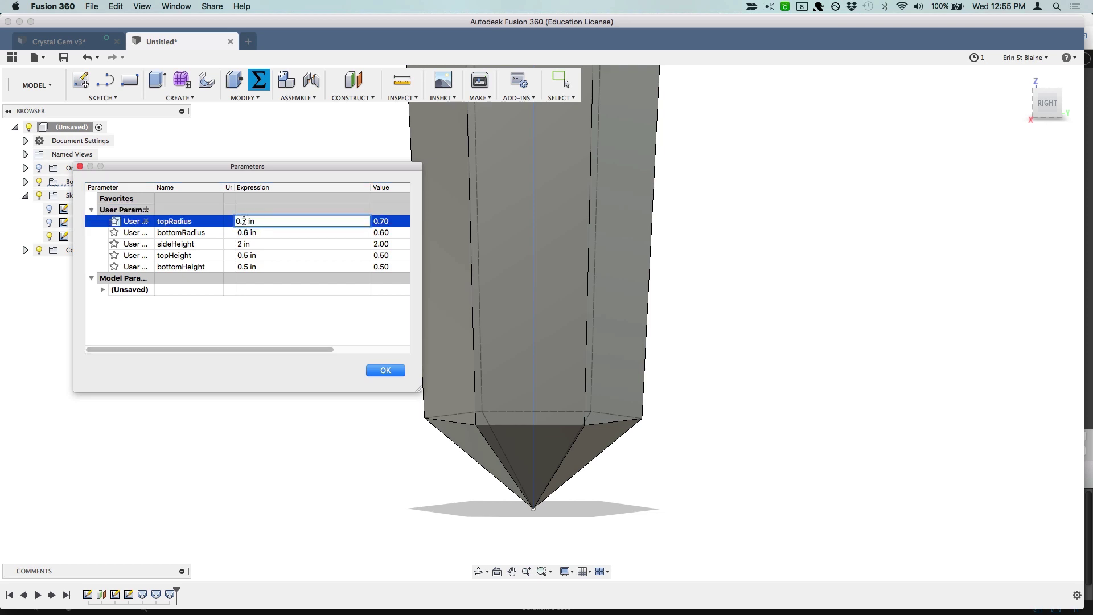
key(BackSpace)
text(9)
key(Return)
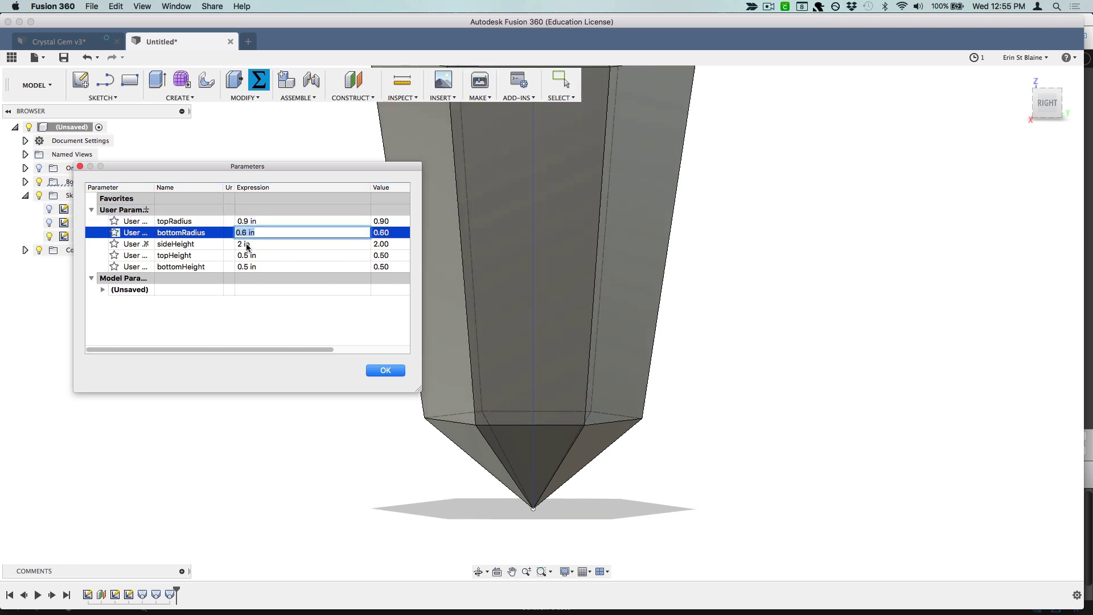
Set sideHeight to 1.5 in and topHeight to 0.75 in, and accept the parameters
click(246, 245)
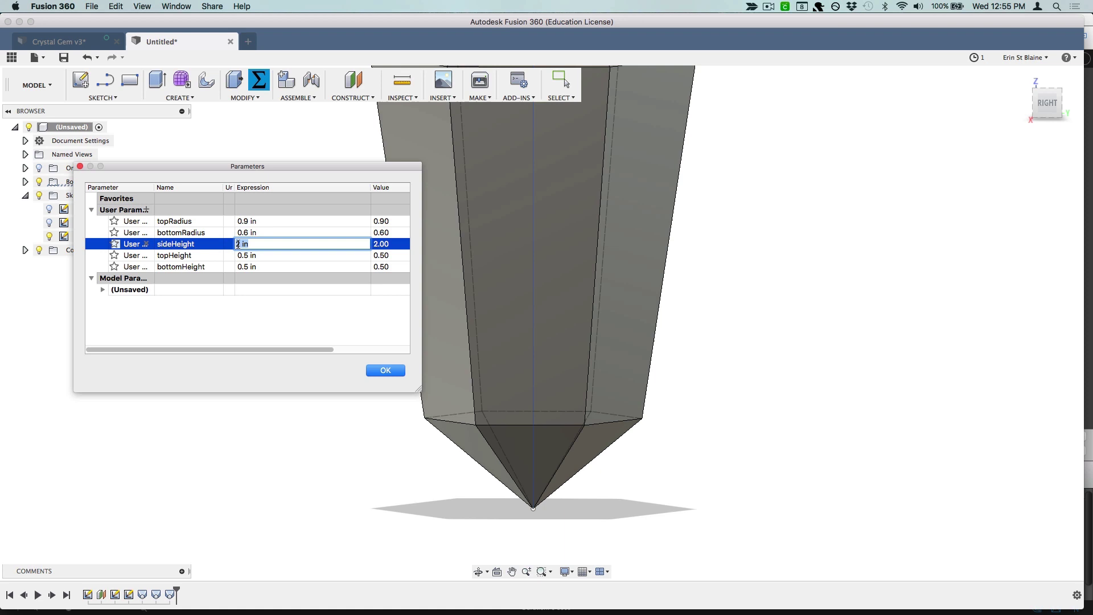
click(239, 244)
text(1.5)
key(Return)
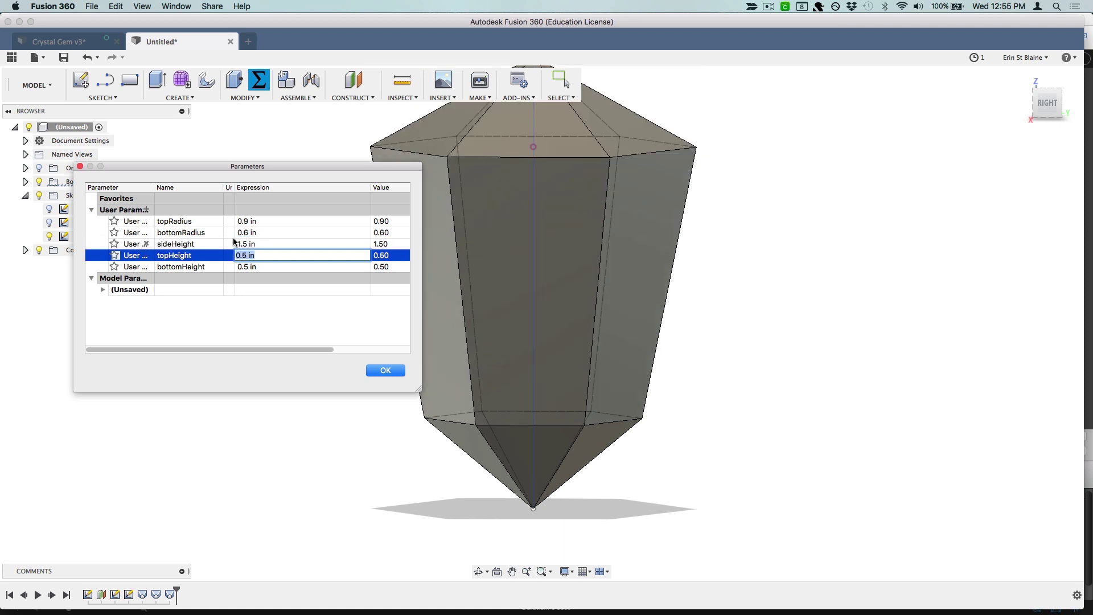
text(.75)
key(Return)
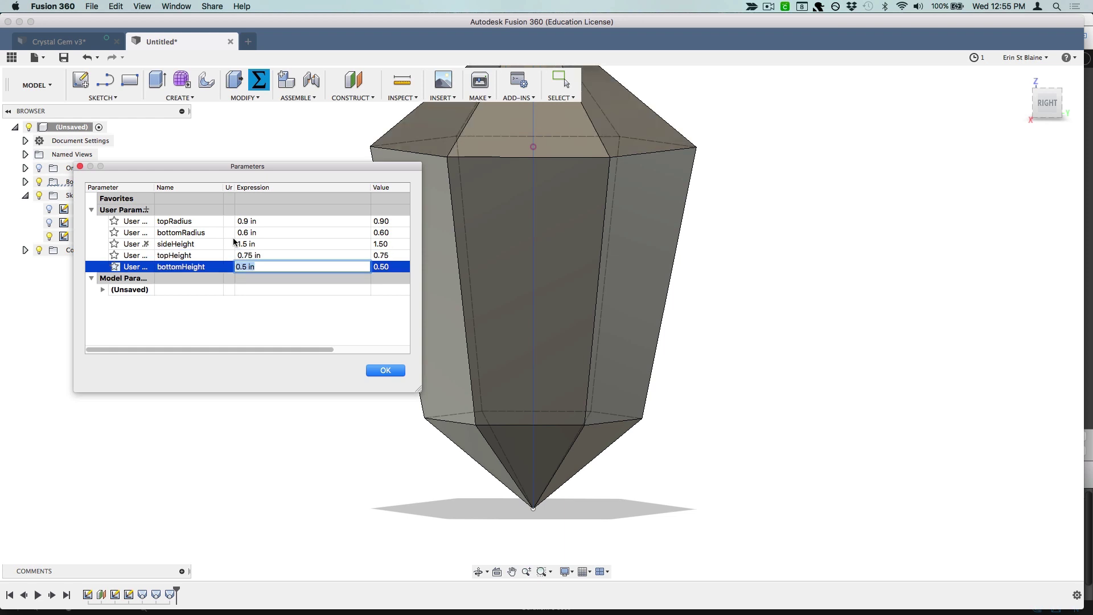
key(Return)
click(379, 370)
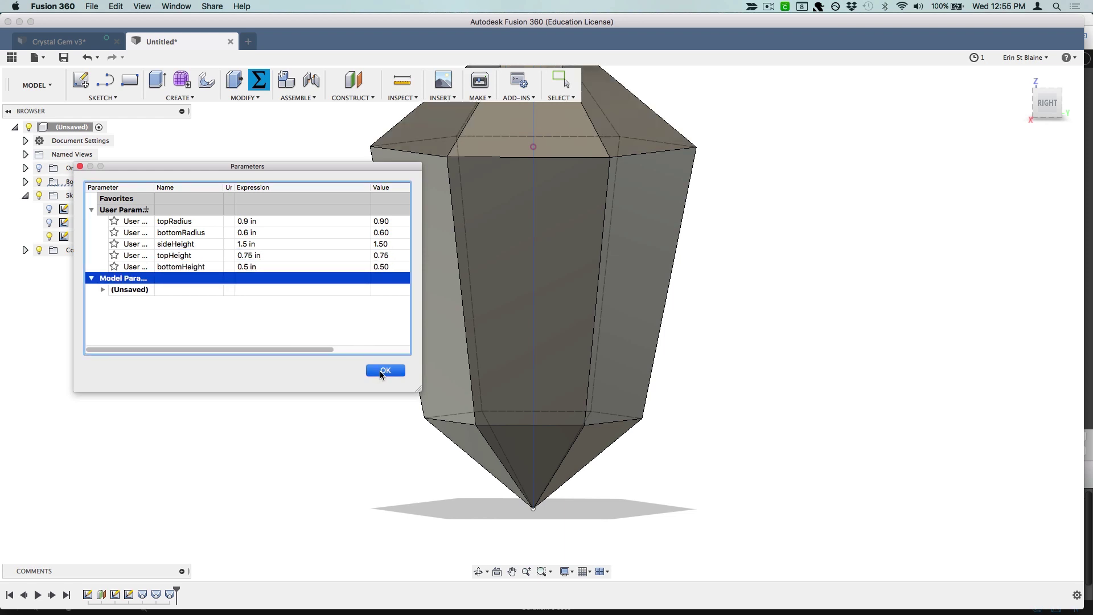
Save the design in the master project folder under the name Crystal Gem
scroll(554, 309, down, 2)
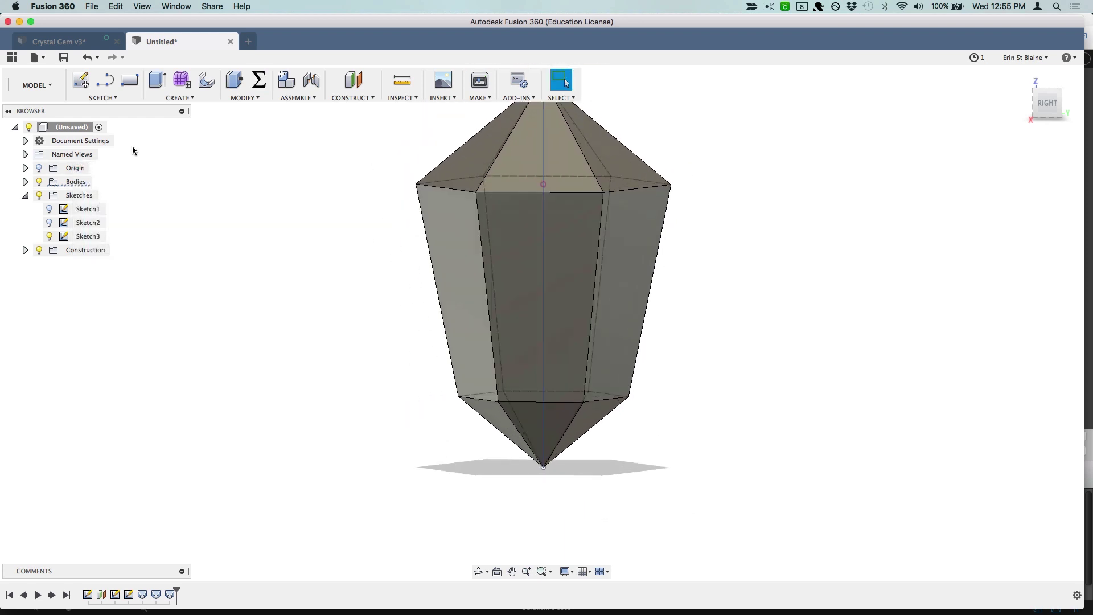
click(95, 9)
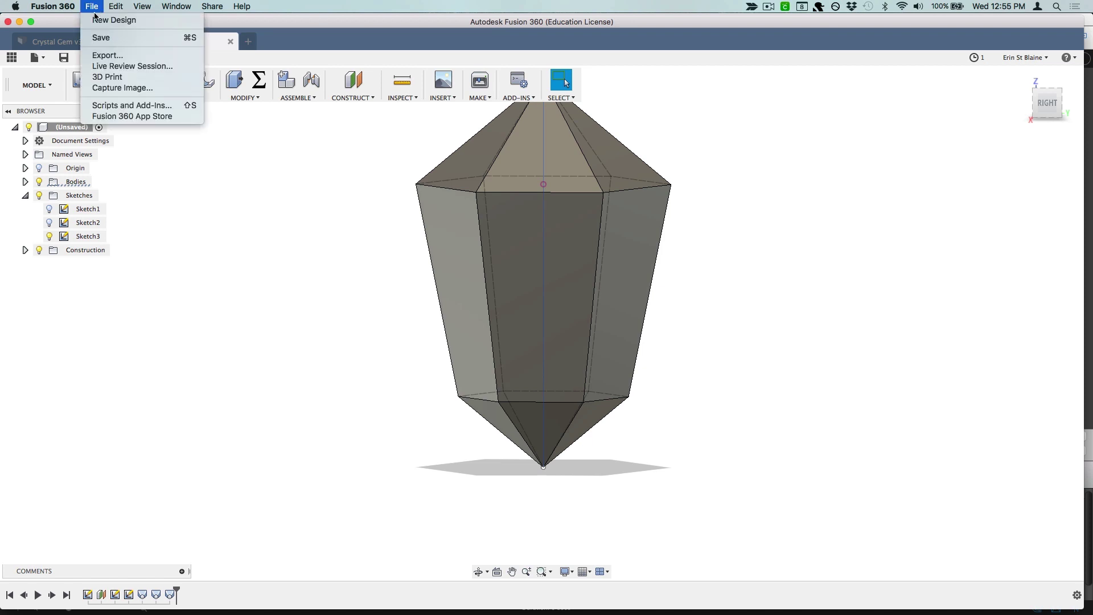
click(98, 38)
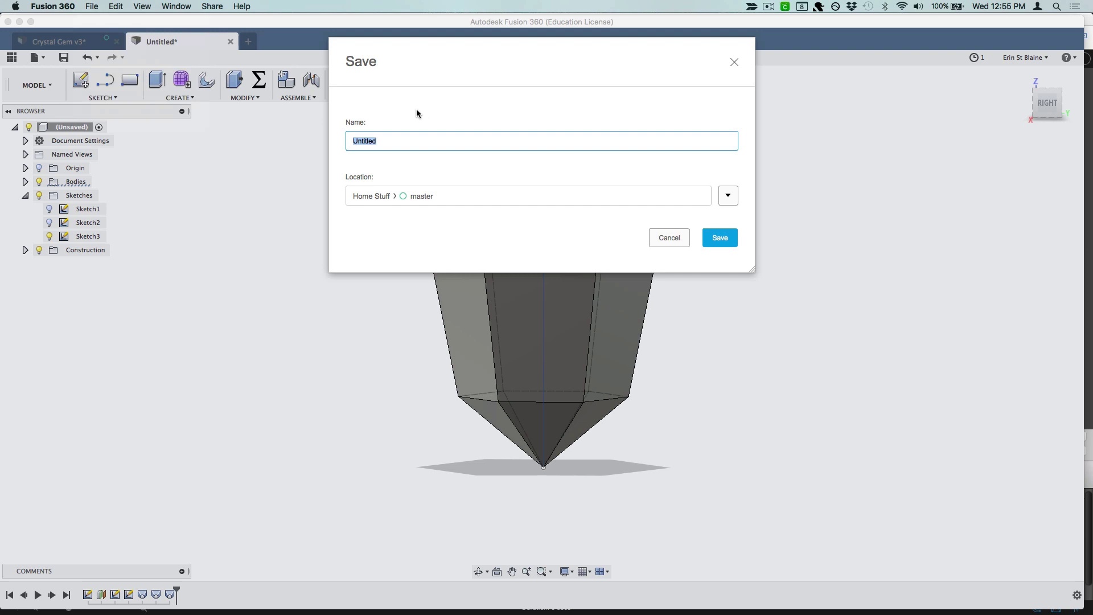
text(Crystal Gem)
click(719, 238)
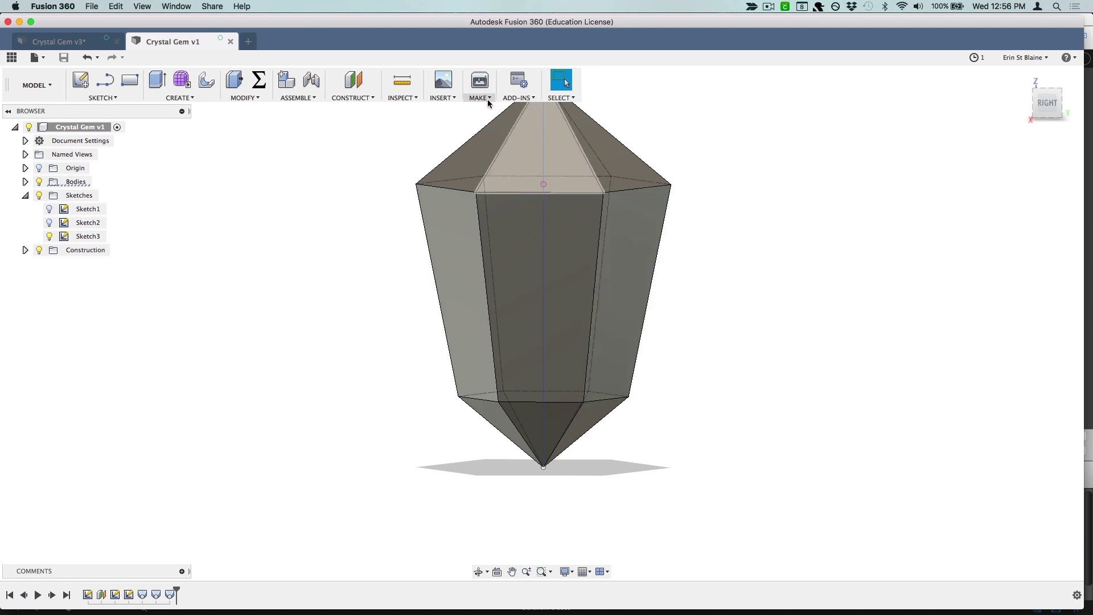
Search the Fusion 360 App Store for "slicer" in the browser and return to the crystal design
click(519, 98)
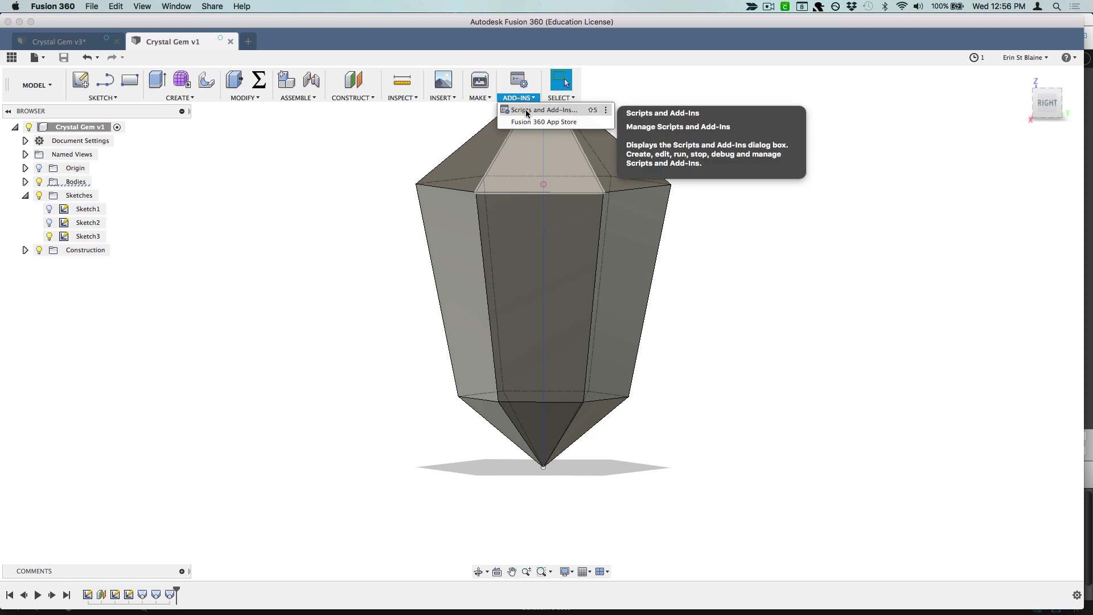
click(531, 122)
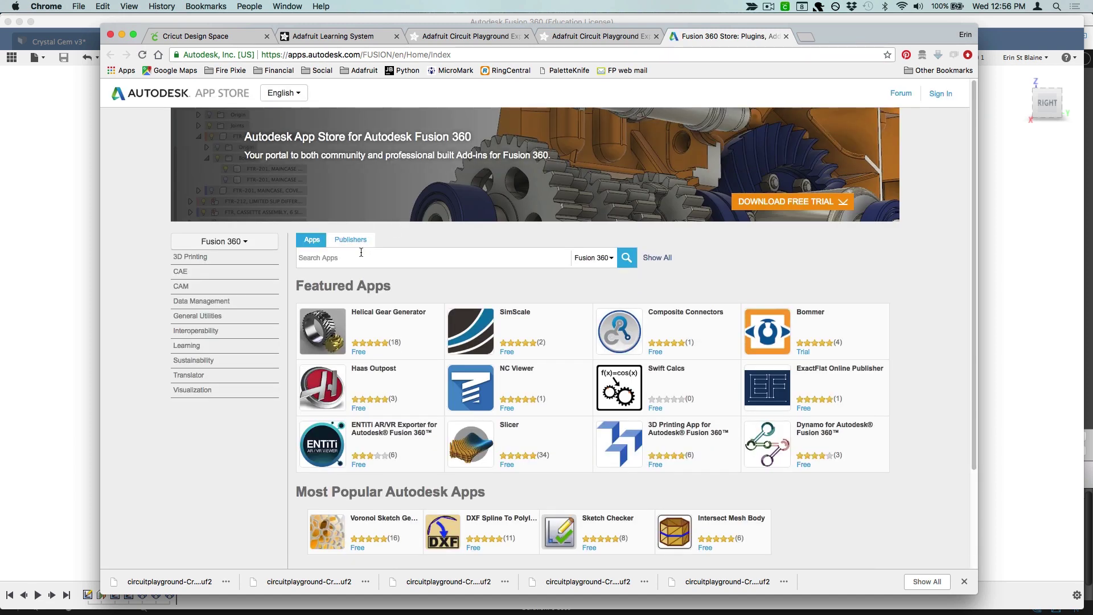
click(361, 252)
text(slicer)
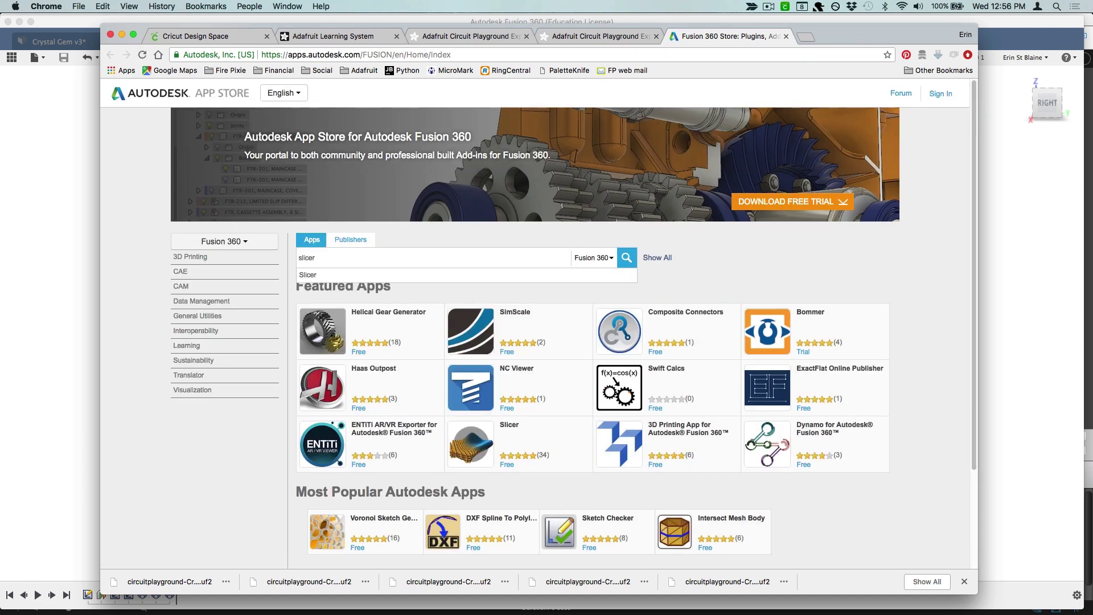
key(Return)
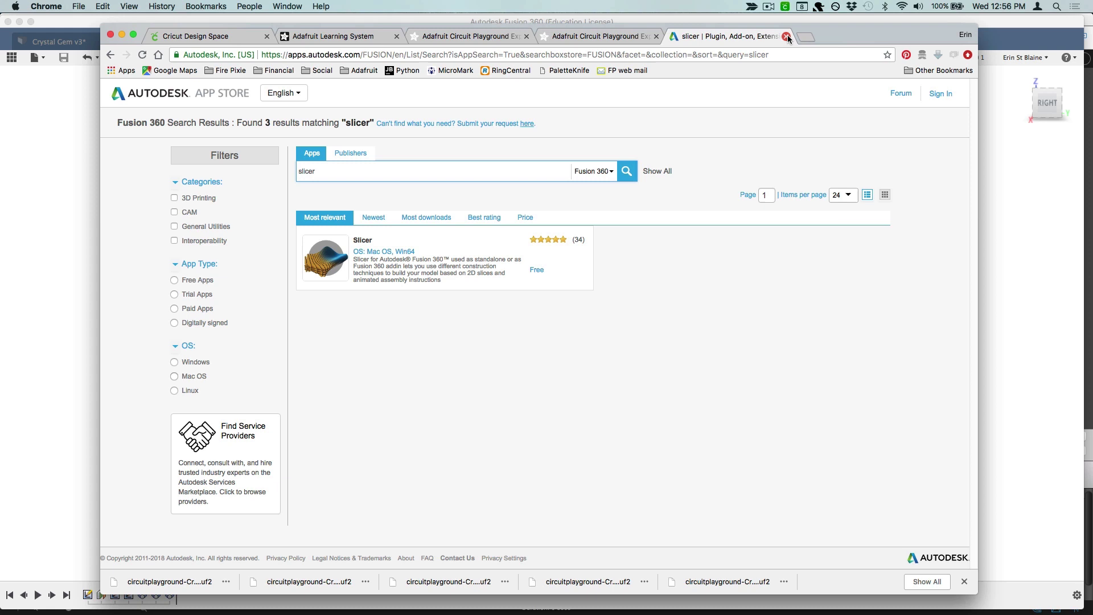
click(122, 35)
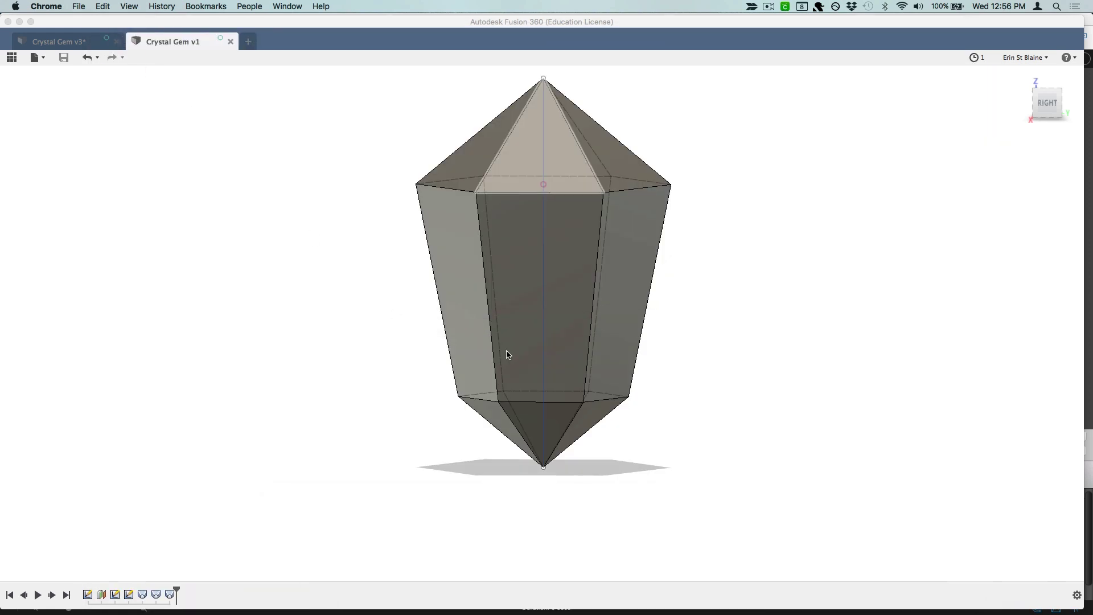
click(509, 355)
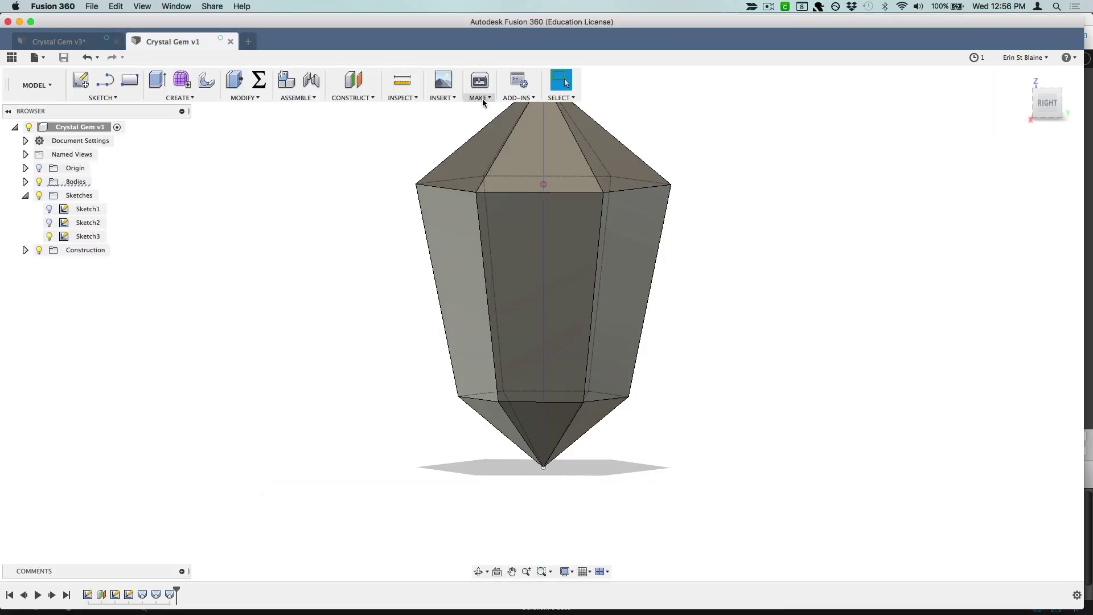
Send the crystal to Slicer for Fusion 360 with Medium refinement
click(481, 98)
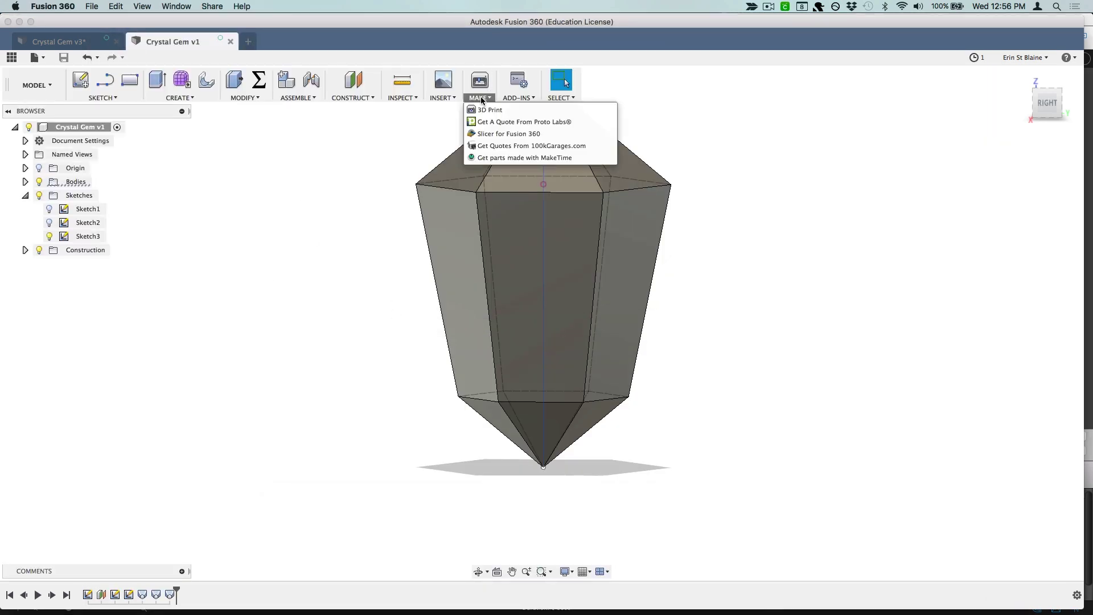
click(510, 136)
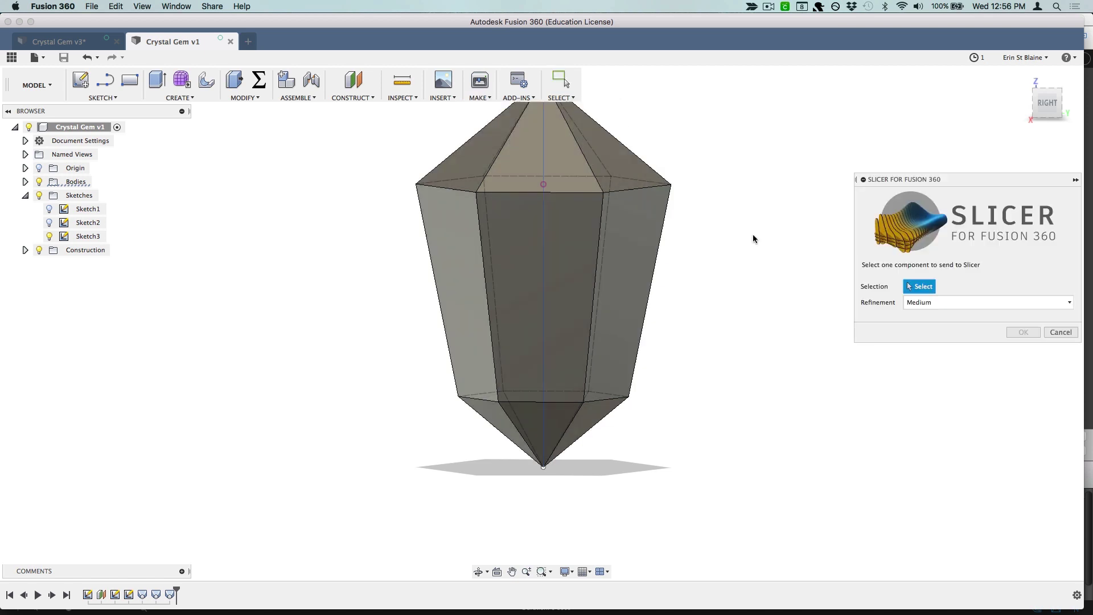
click(546, 263)
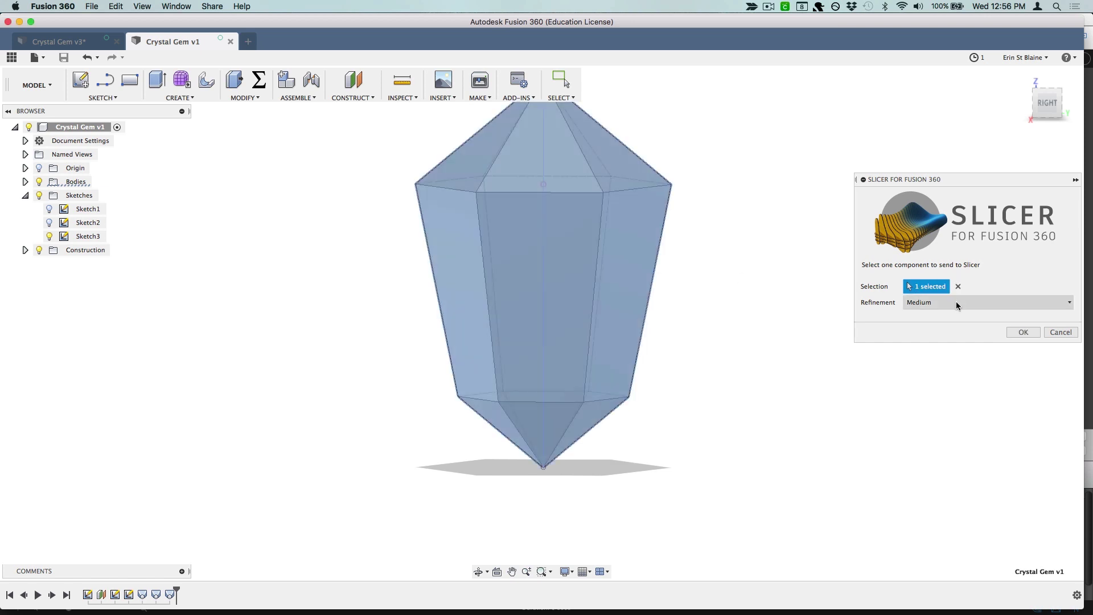
click(1018, 333)
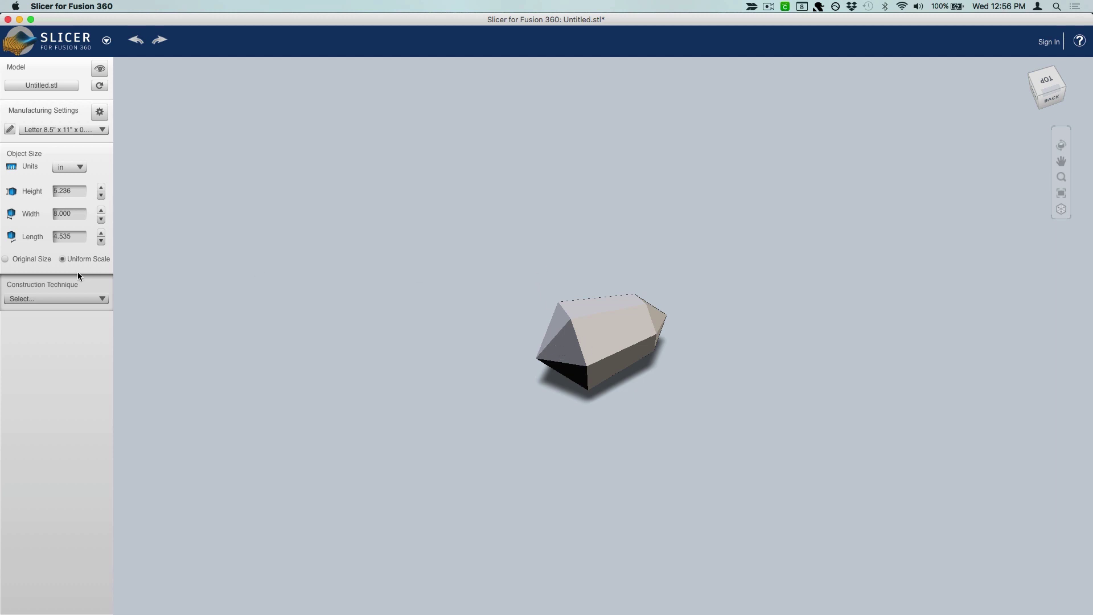
Choose the Letter 8.5" x 11" x 0.1772" material size and apply the Stacked Slices construction technique to the crystal
click(66, 130)
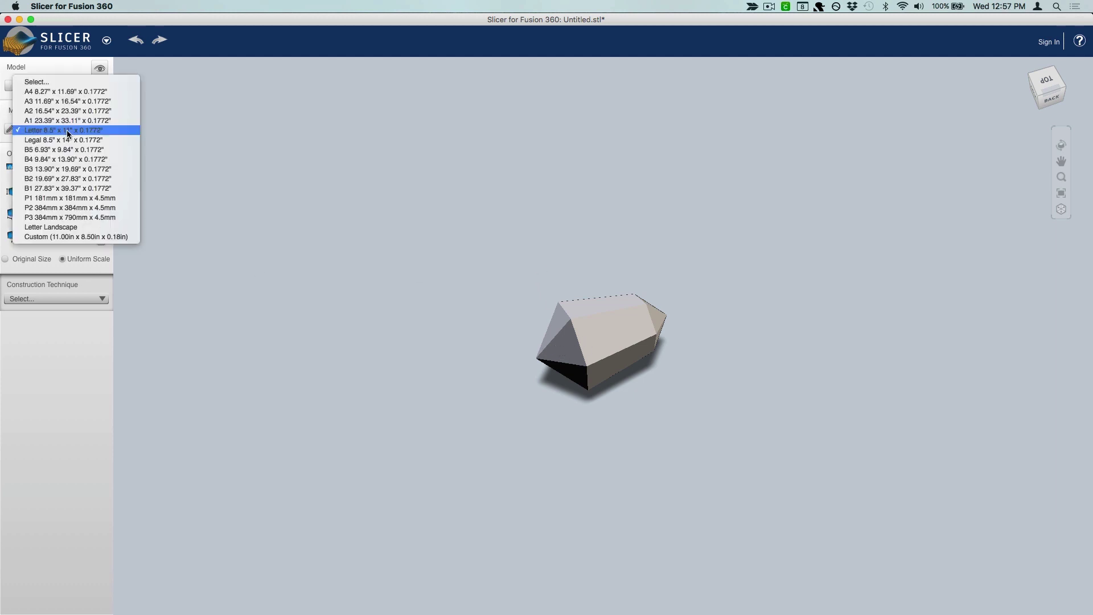
click(66, 129)
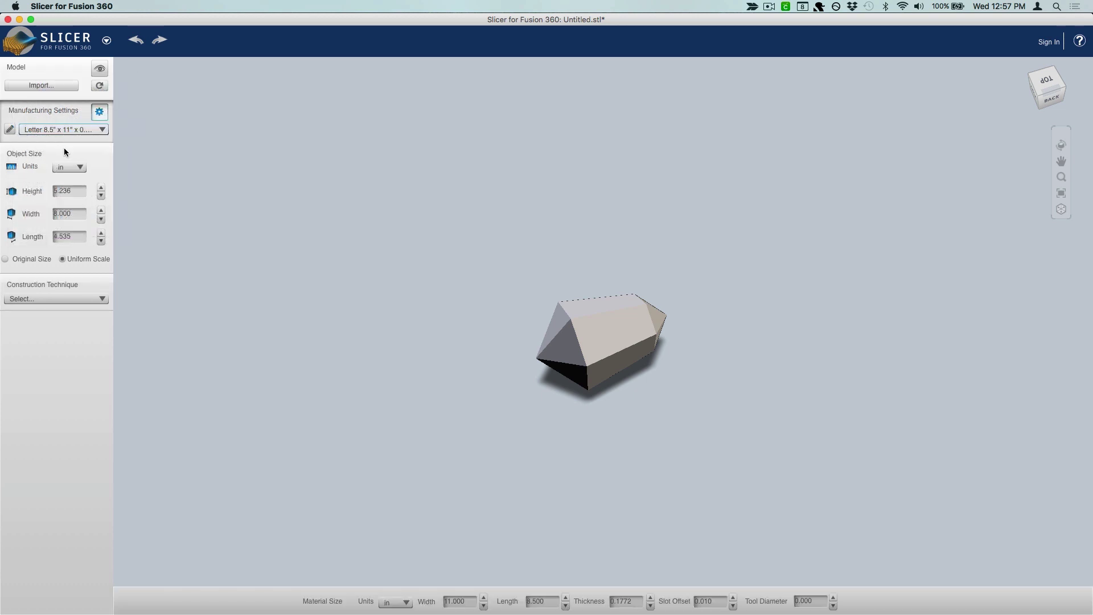
click(43, 296)
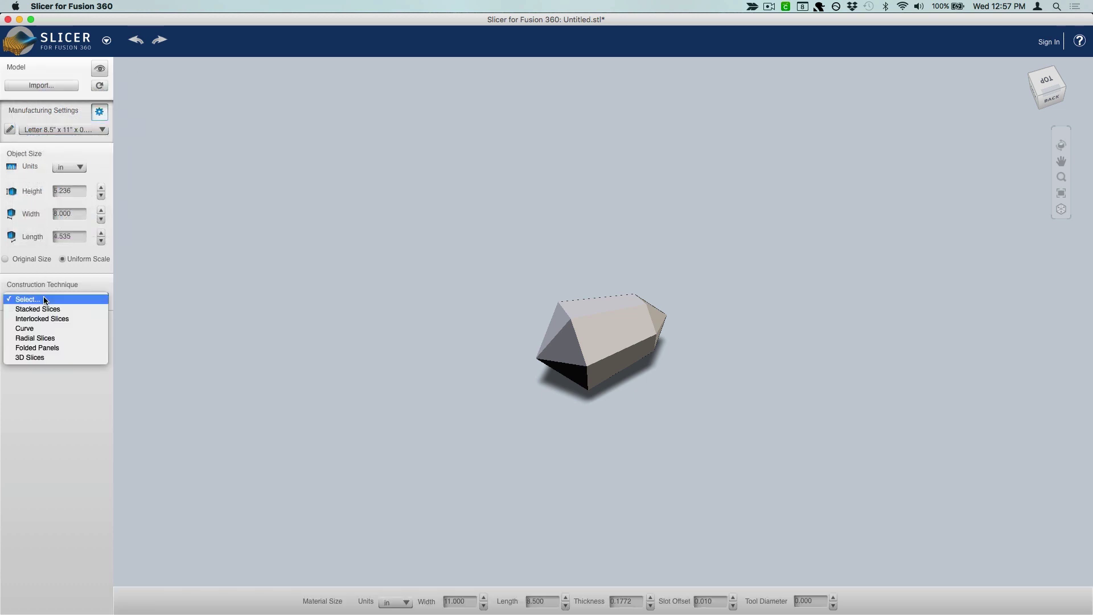
click(71, 308)
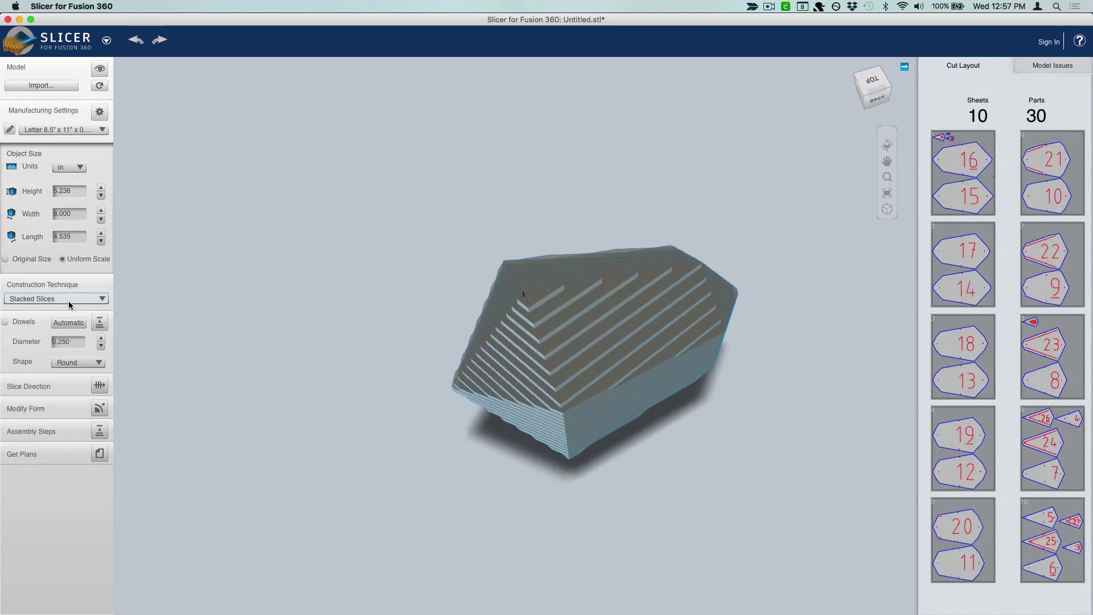
Try the Interlocked Slices, Curve and Radial Slices construction techniques on the crystal
click(68, 300)
click(67, 309)
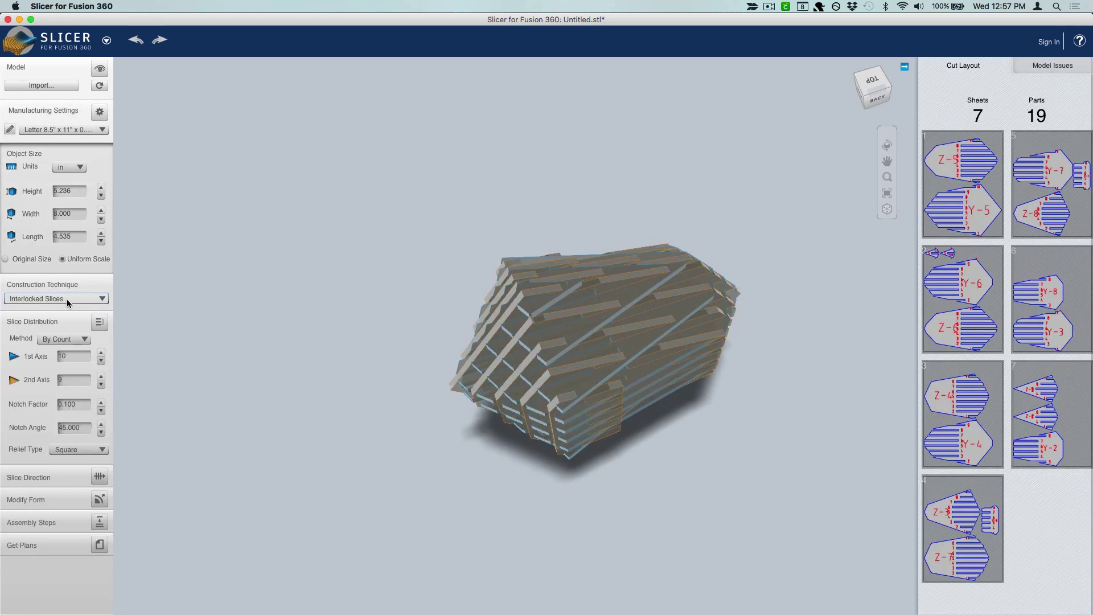
click(69, 301)
click(69, 311)
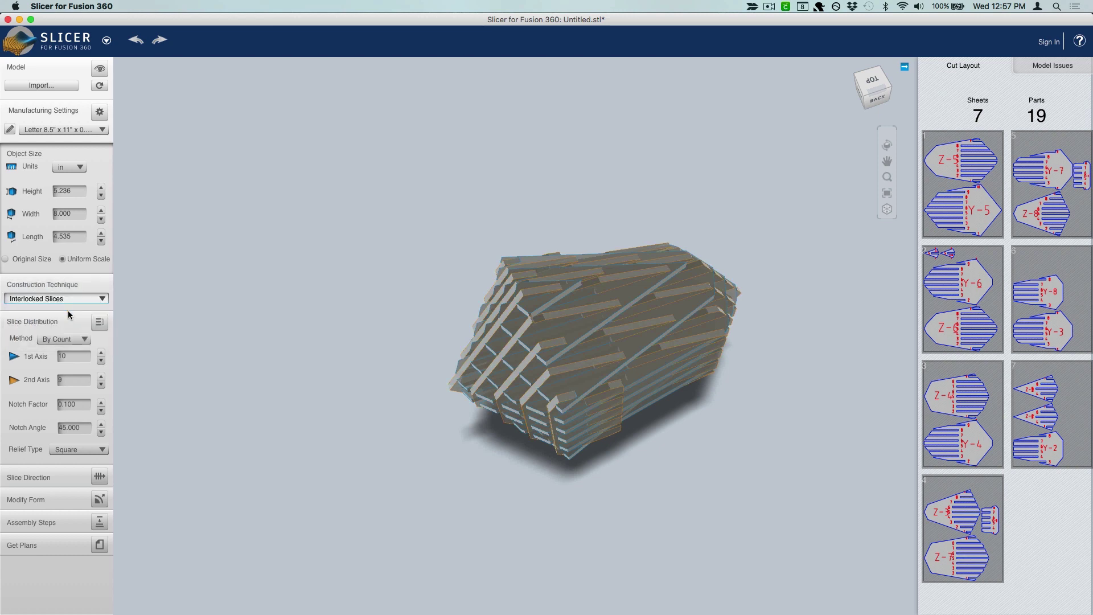
click(69, 302)
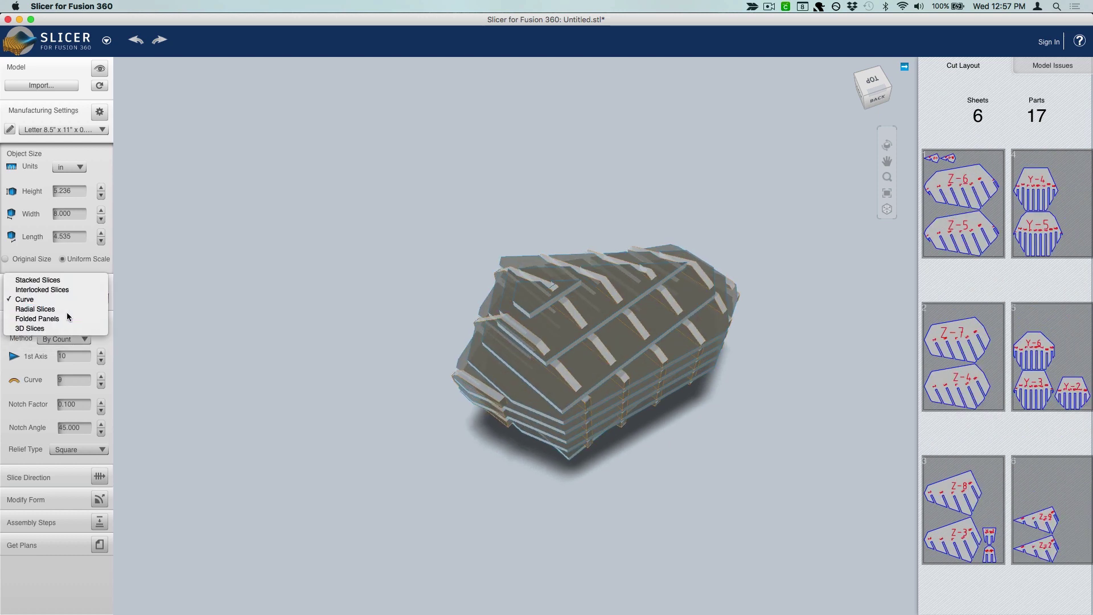
click(70, 311)
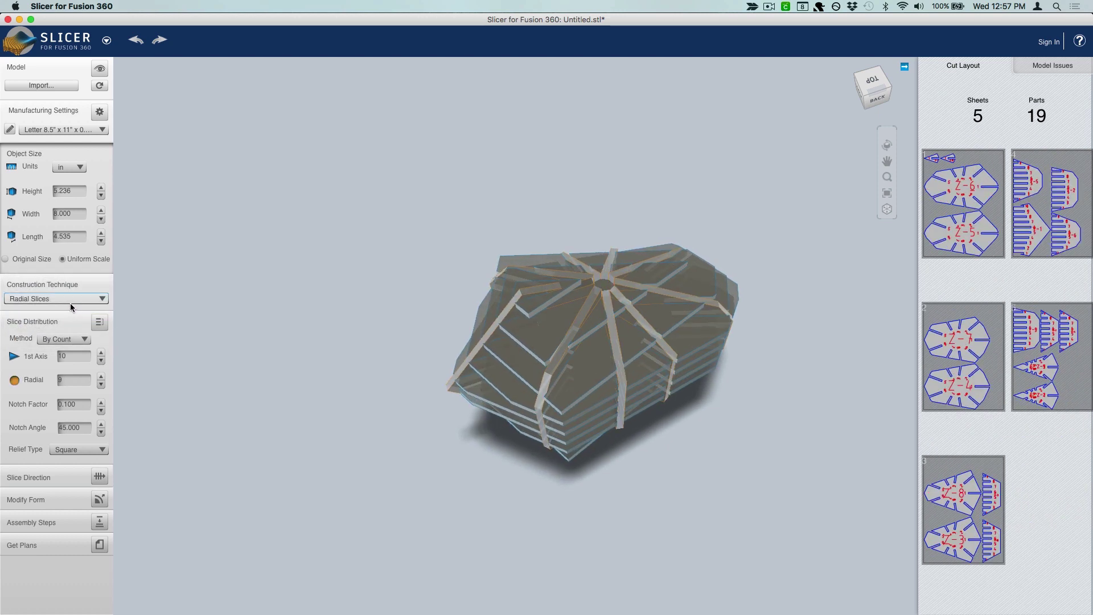
Apply the Folded Panels construction technique to the crystal and narrow the application window slightly
click(70, 302)
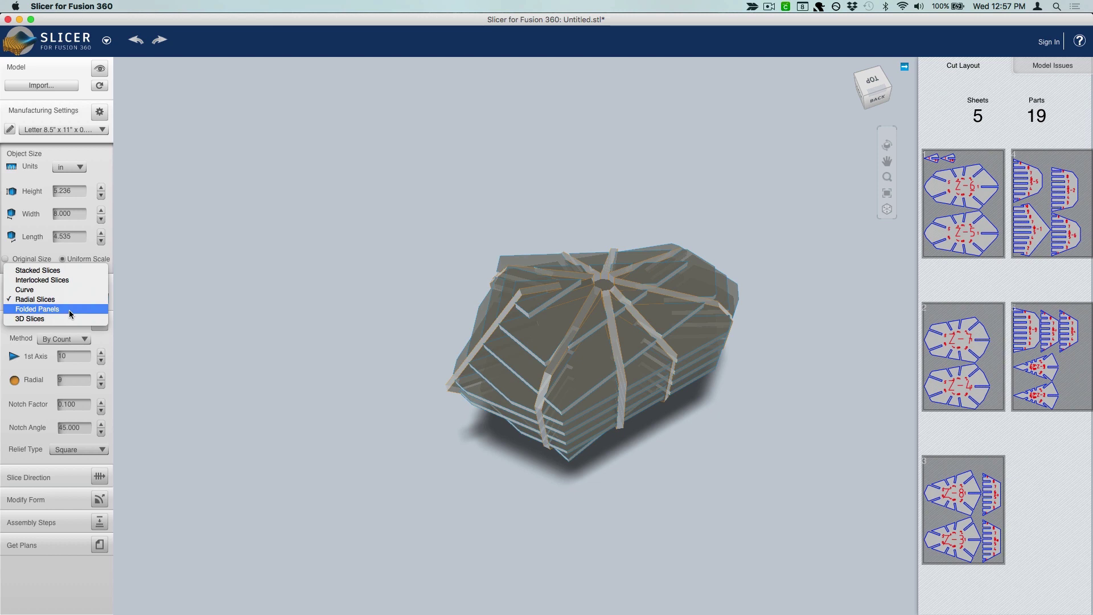
click(70, 310)
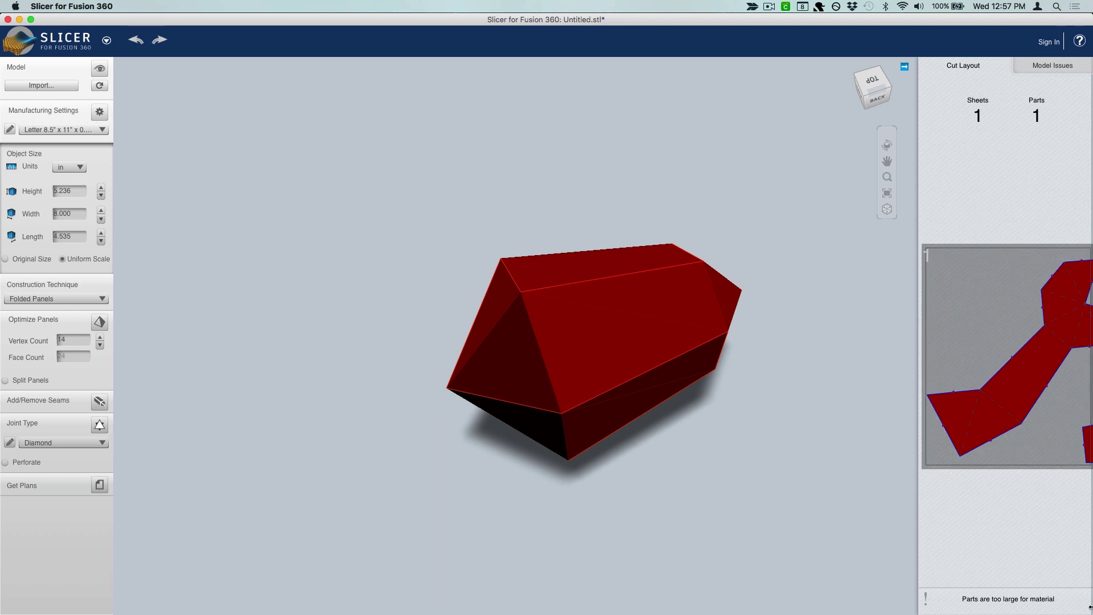
drag(1002, 599, 1075, 612)
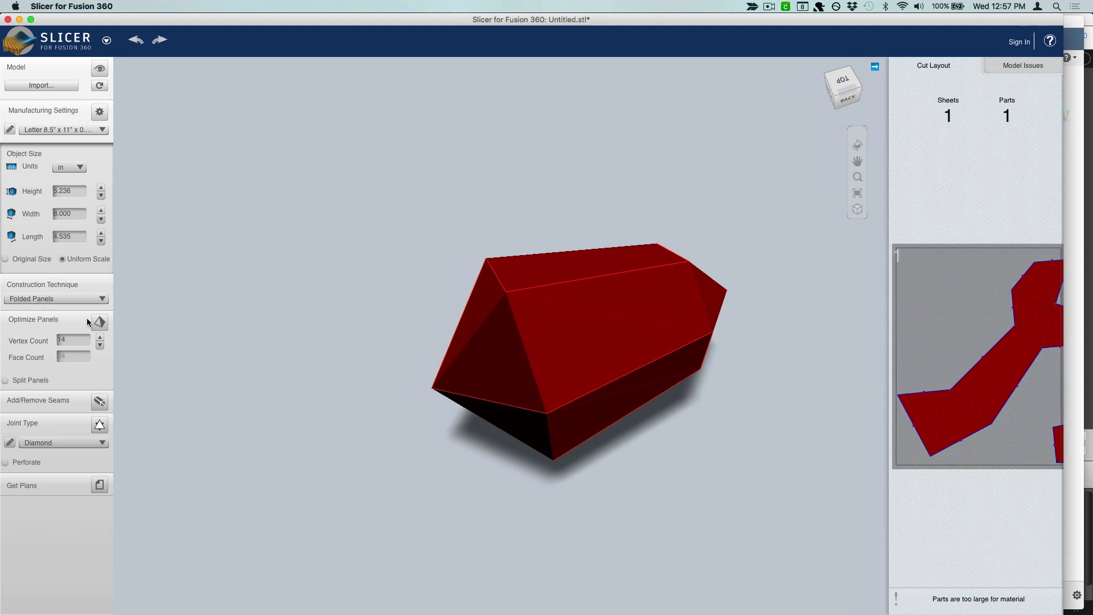
Set the folded panels' joint type to Rivet and the material size to Letter Landscape
click(55, 443)
key(Down)
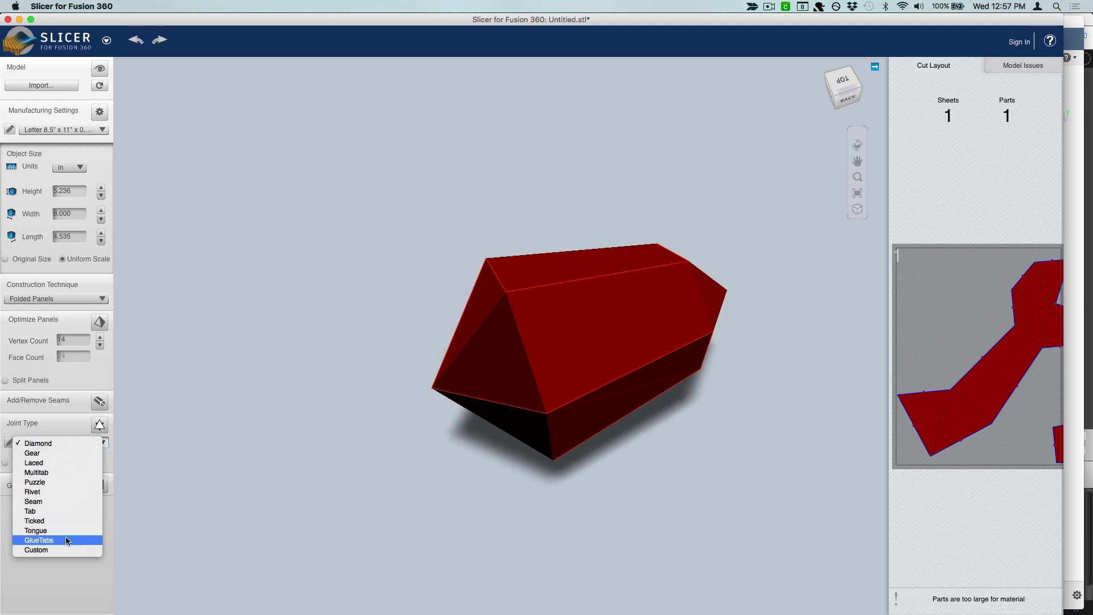
click(71, 493)
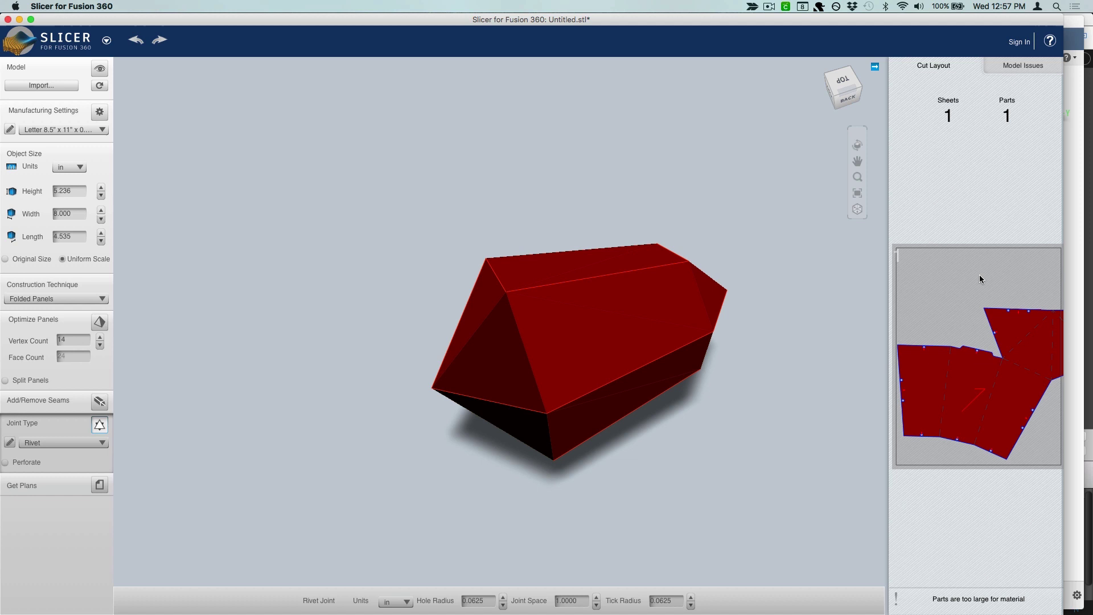
click(101, 130)
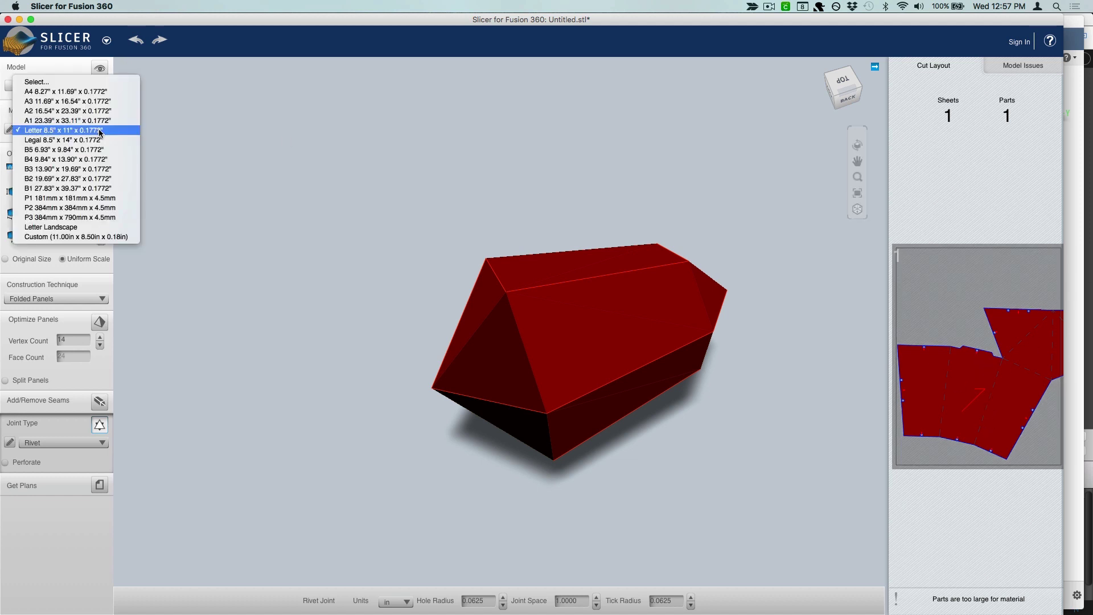
click(49, 227)
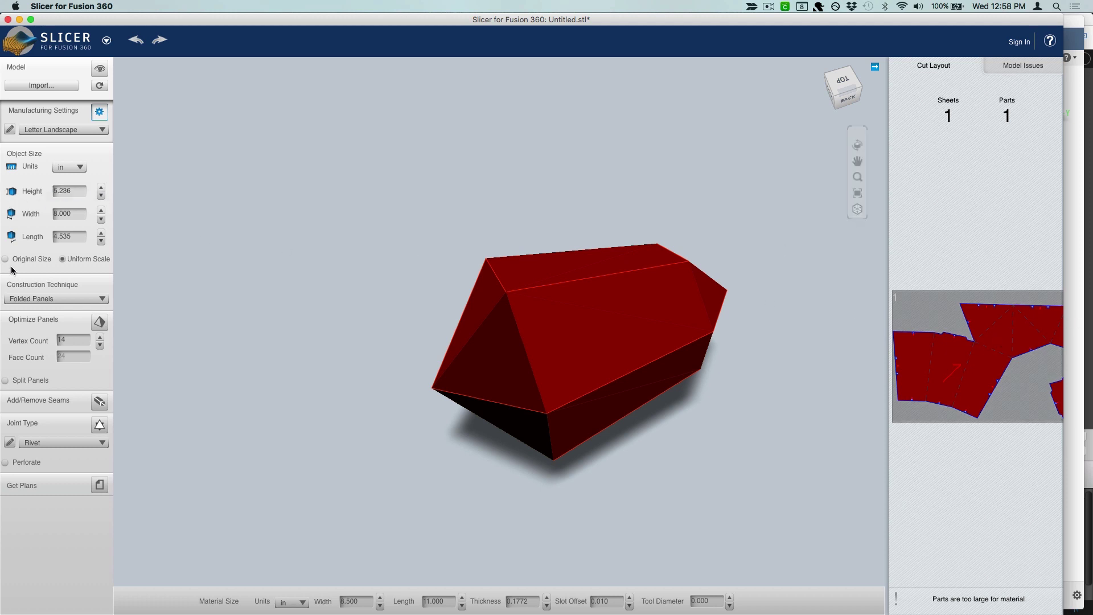
Scale the crystal down uniformly to a height of 2.936 in
click(62, 259)
click(102, 196)
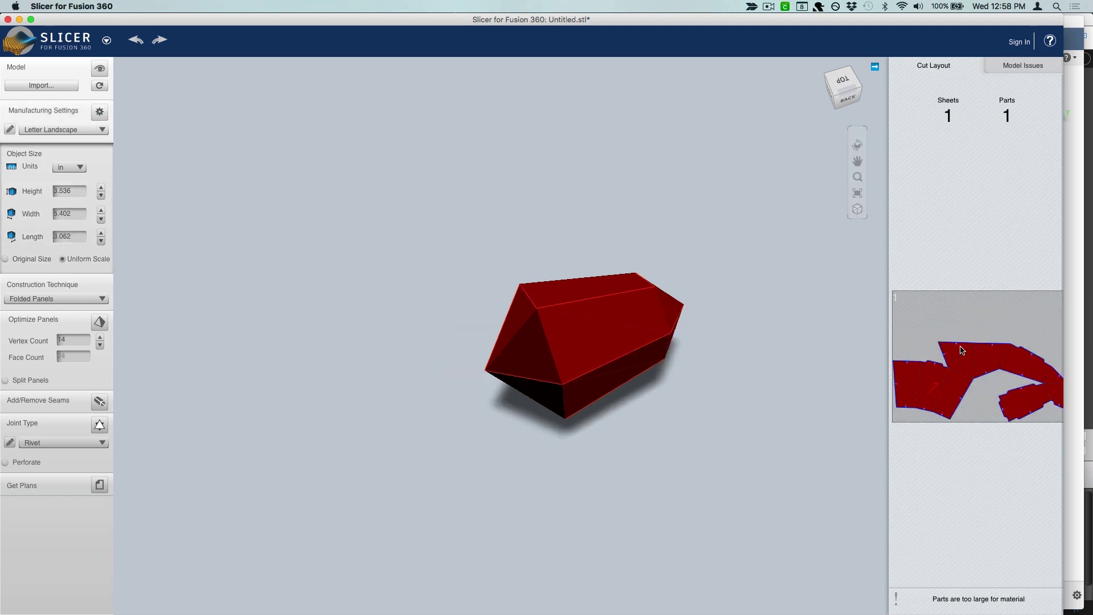
click(101, 196)
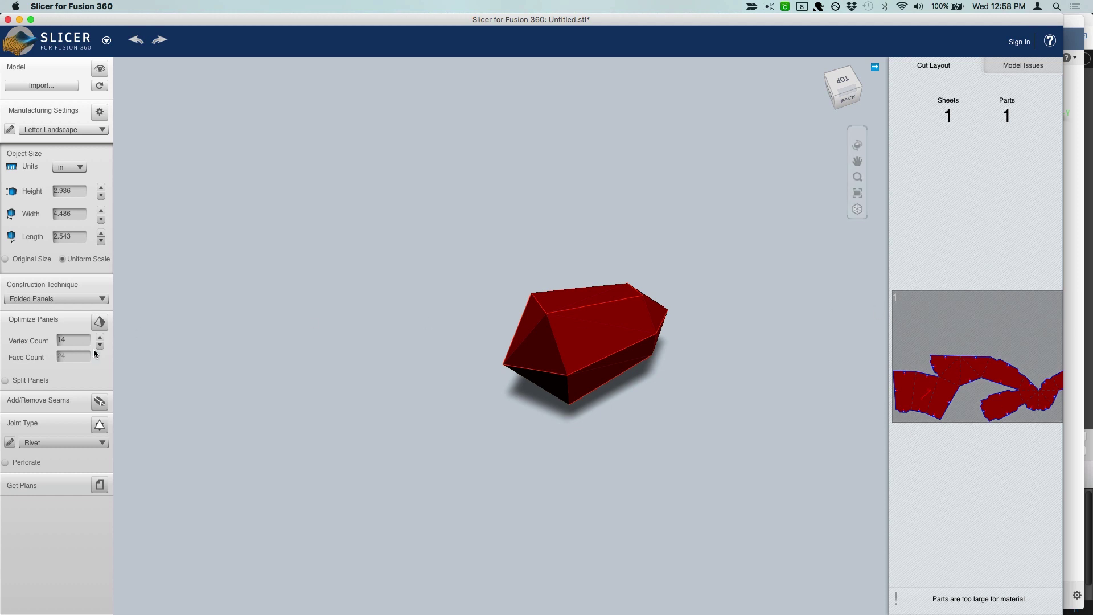
Add and remove seams along the crystal's edges, including around its left end, to split the folded panel into two parts
click(95, 404)
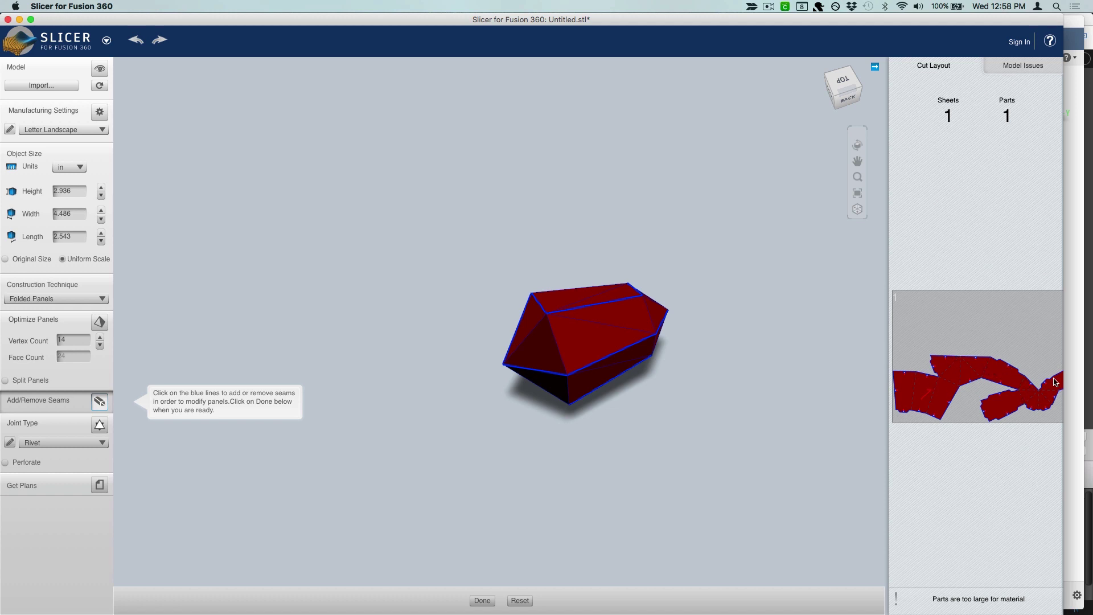
click(605, 306)
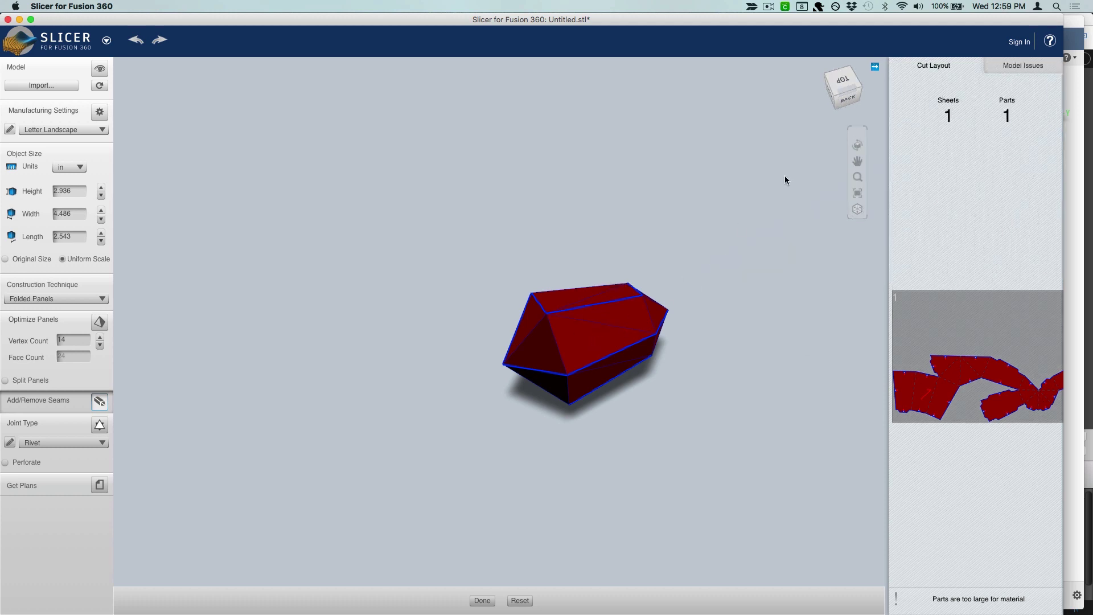
drag(842, 90, 672, 85)
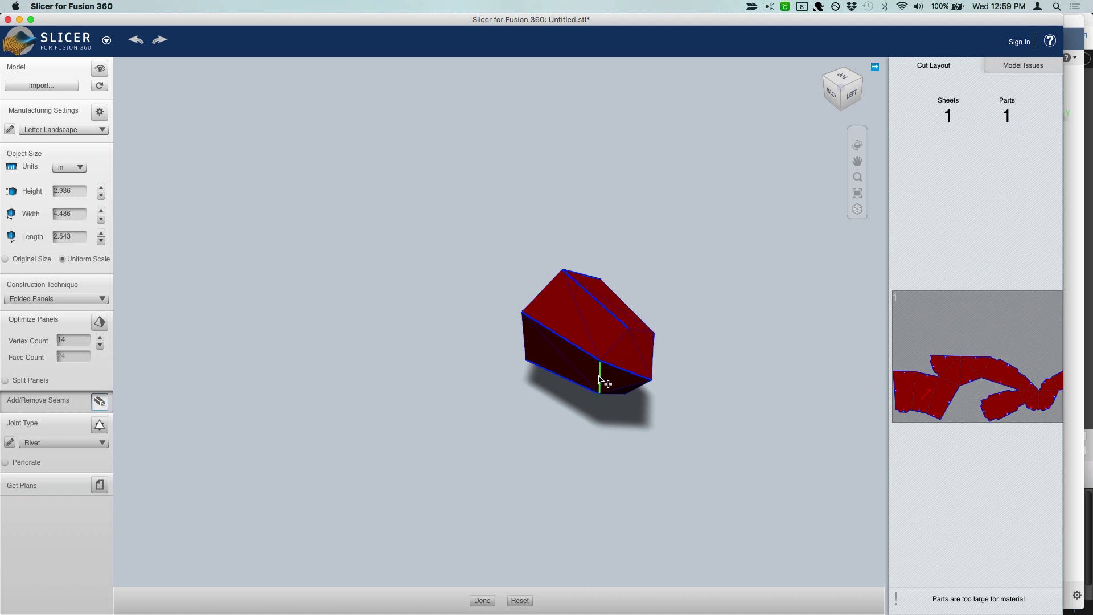
click(481, 602)
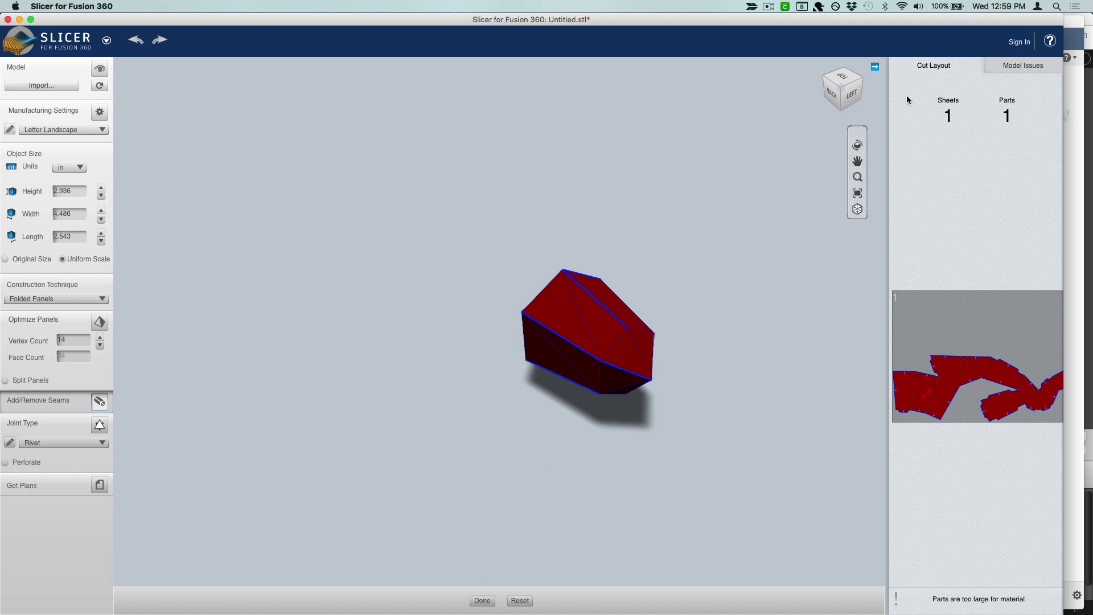
click(854, 95)
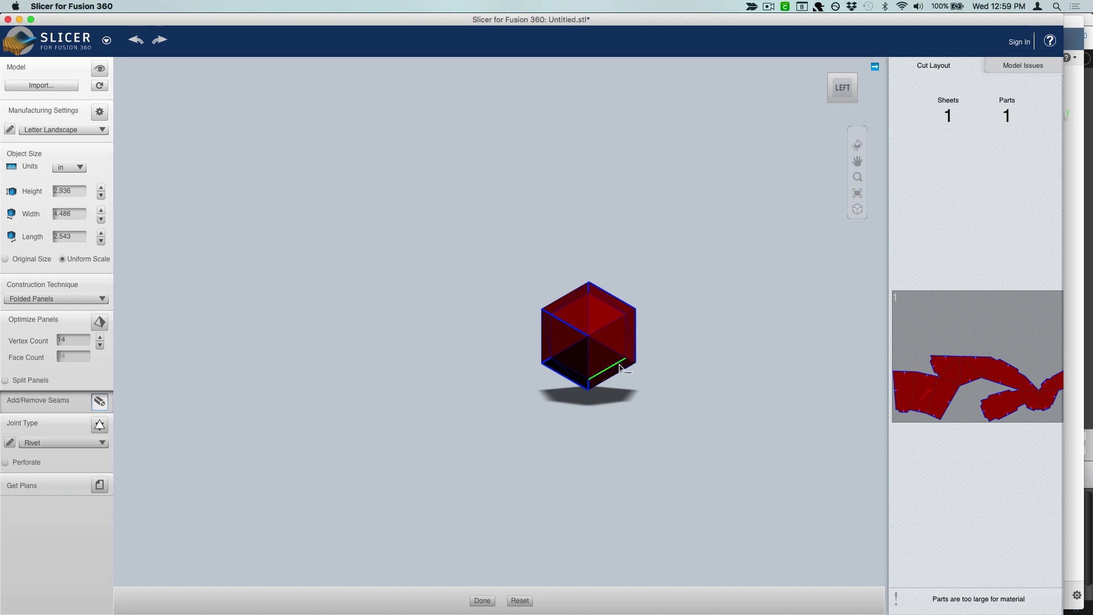
click(479, 599)
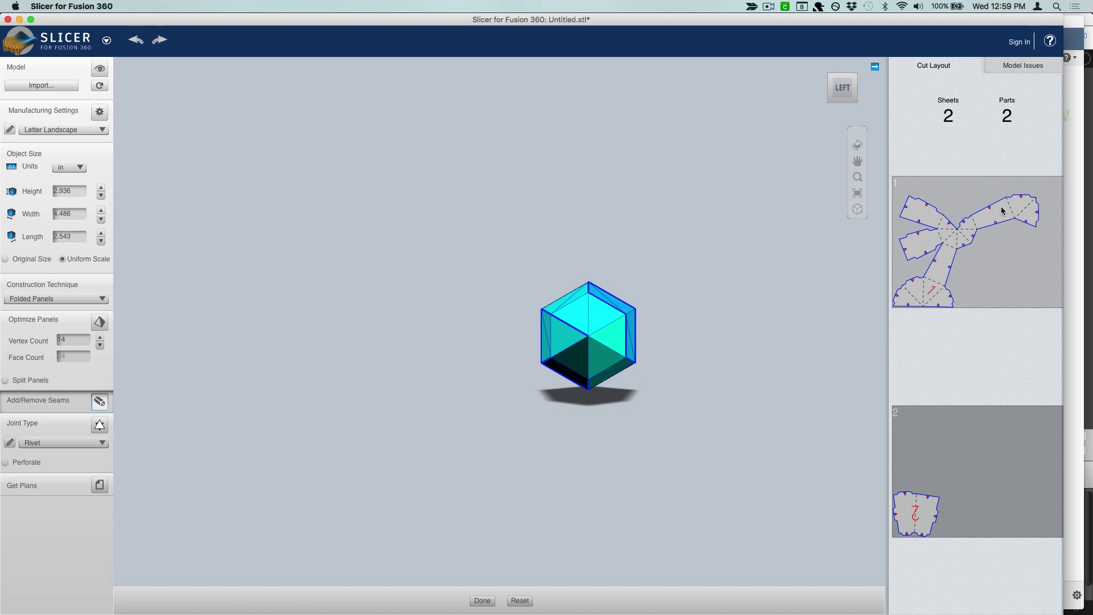
Rework the seams so that both parts fit on a single sheet, and check them from the bottom and back
click(821, 65)
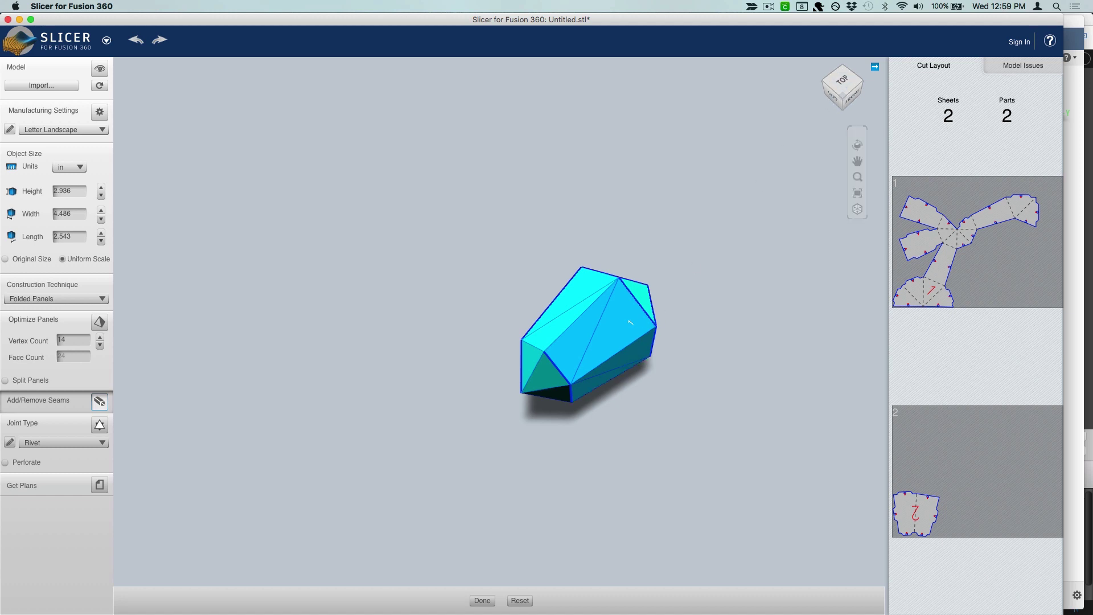
click(482, 601)
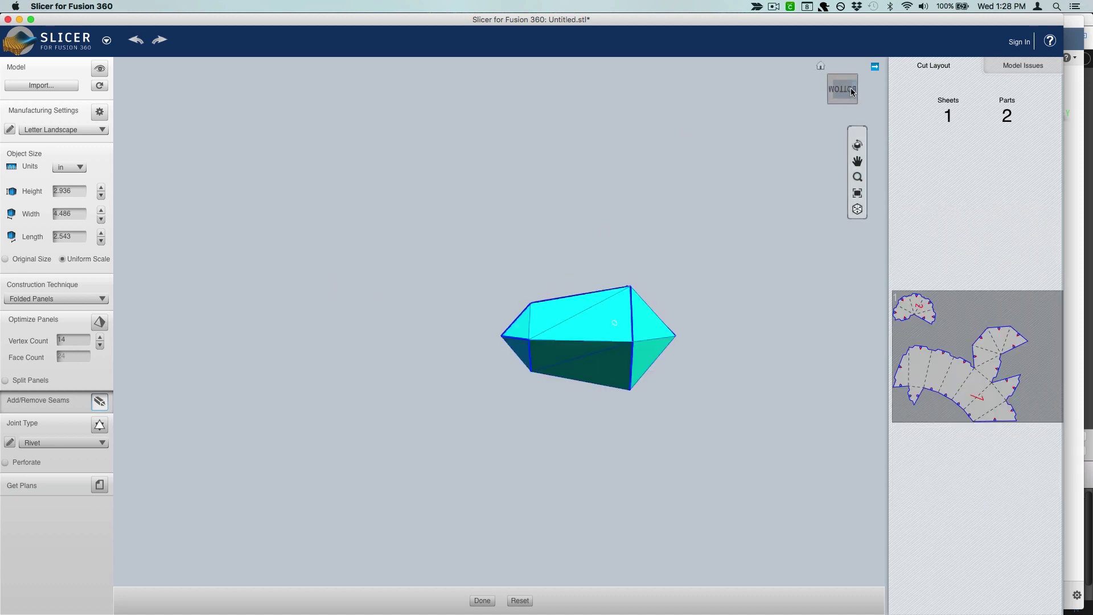
click(851, 88)
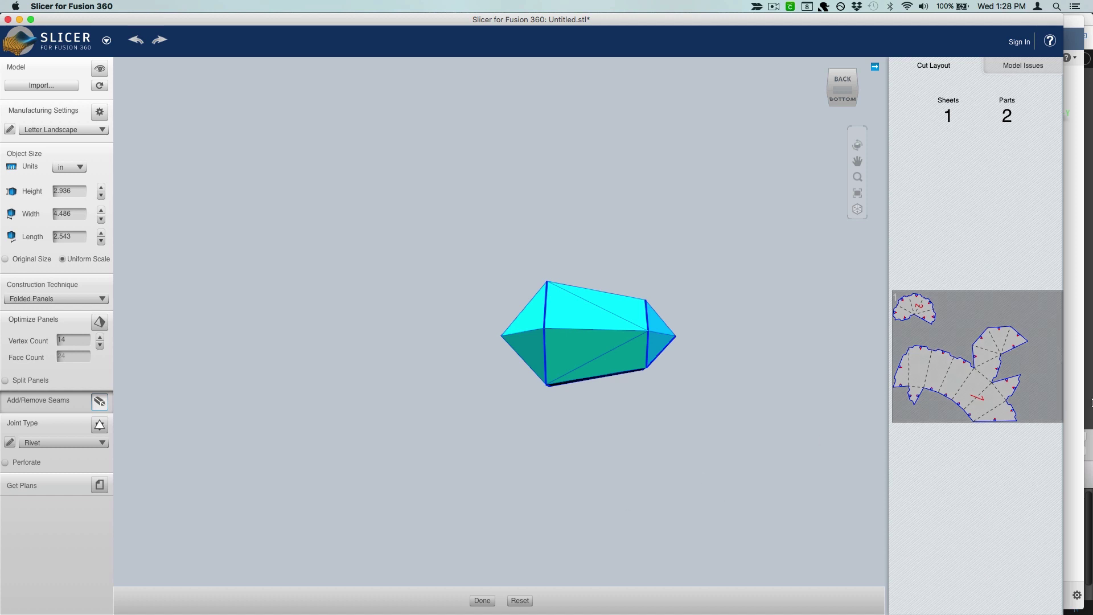
Get the plans for the folded crystal and export them to the computer as a PDF
click(100, 485)
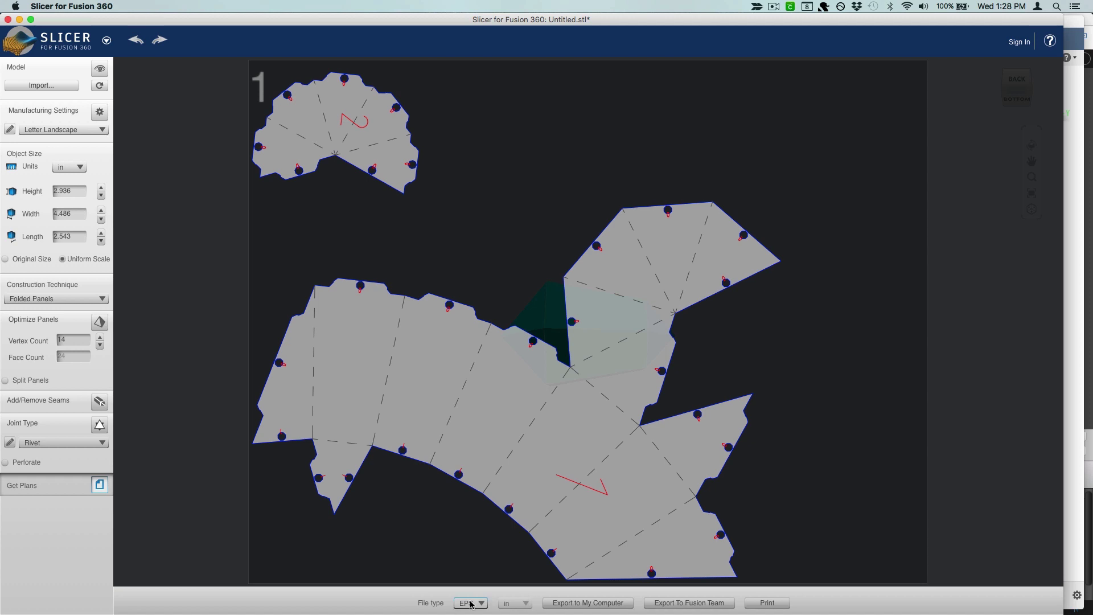
click(471, 603)
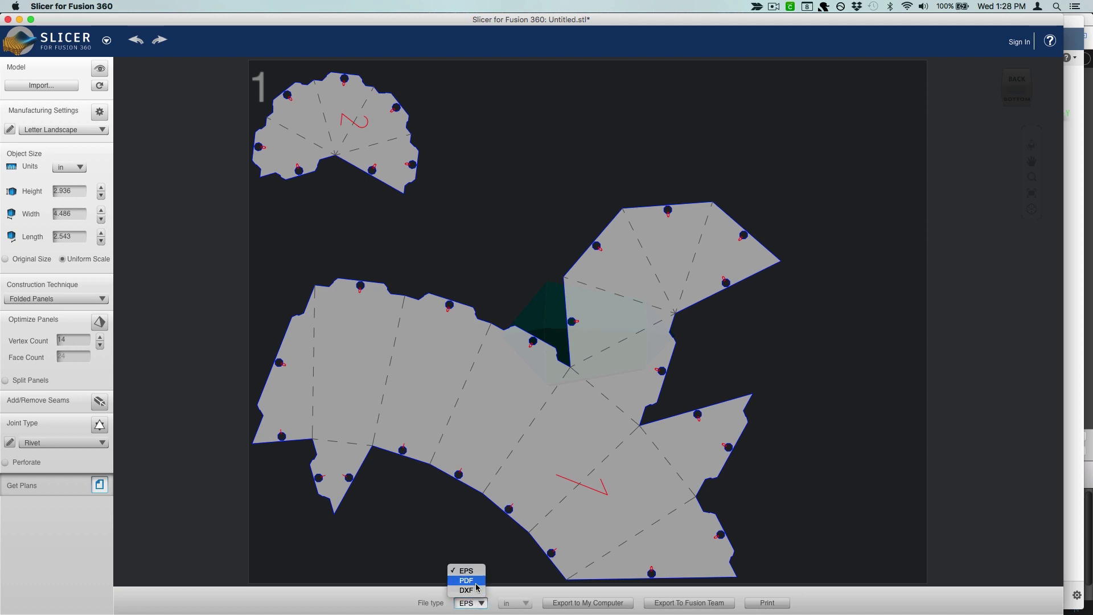
click(476, 582)
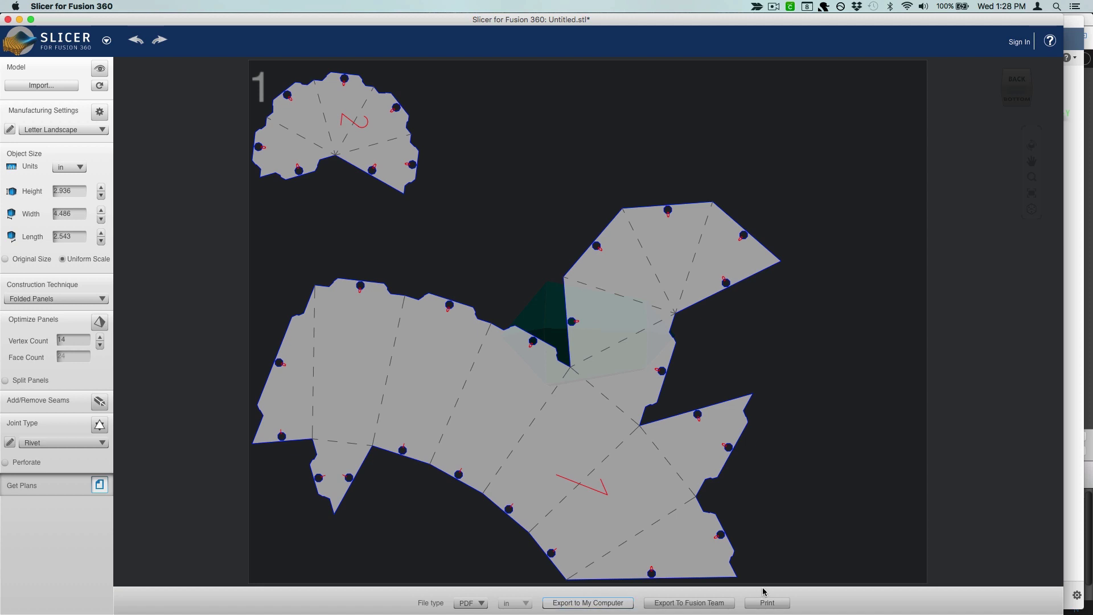
click(577, 603)
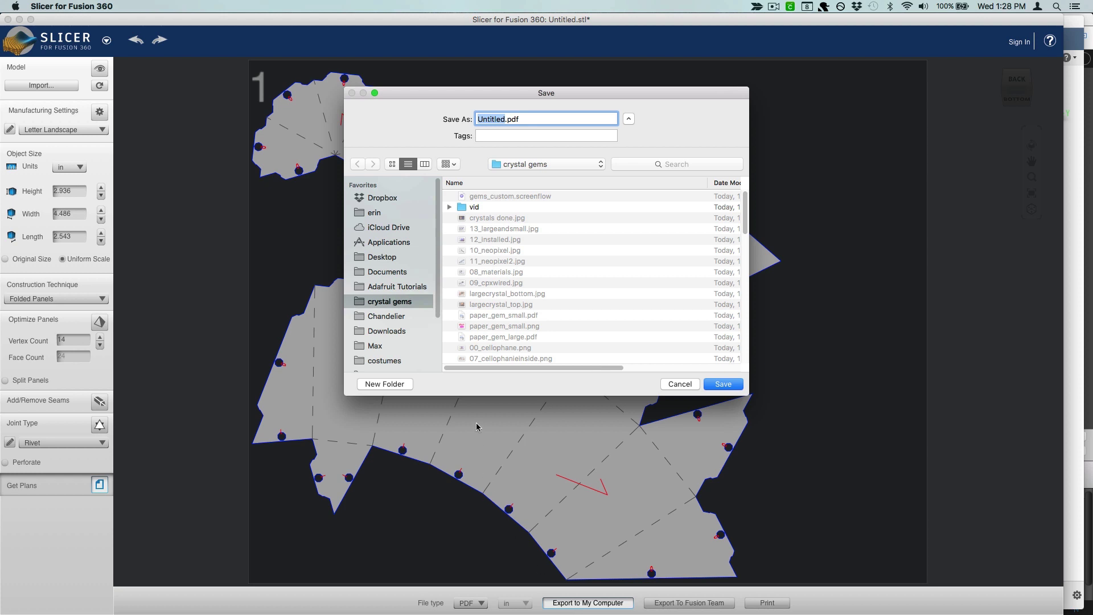